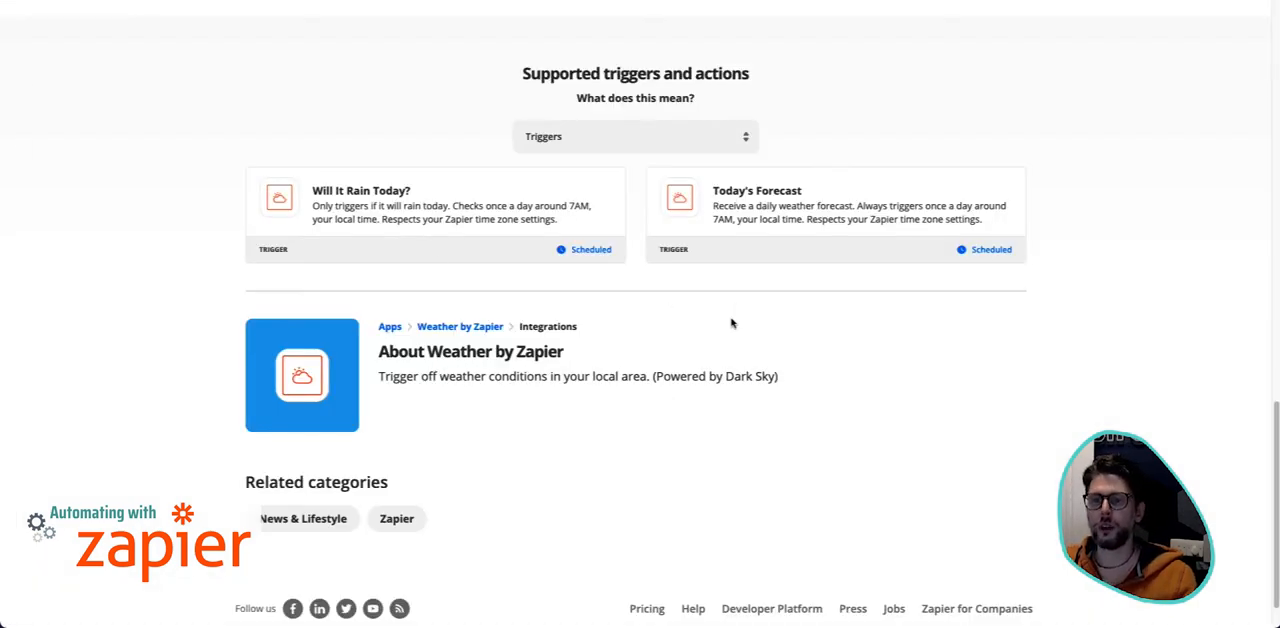
- List both triggers and actions on the Weather by Zapier integrations page and open the Will It Rain Today? trigger in the zap editor
scroll(731, 323, up, 10)
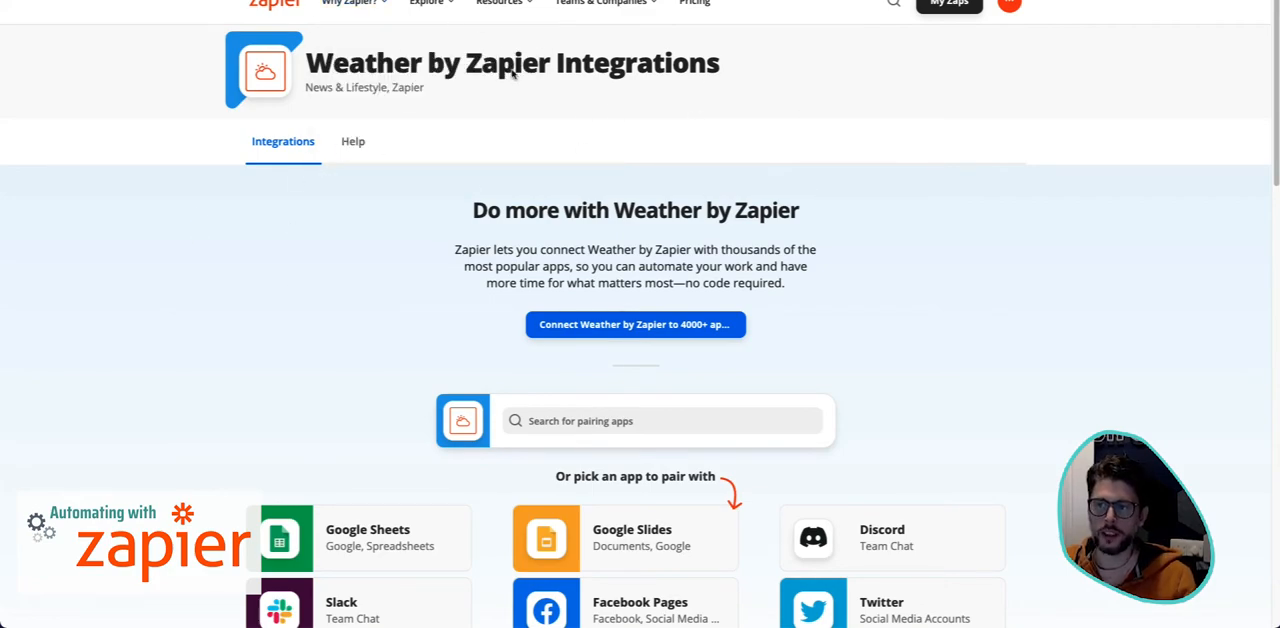
scroll(806, 383, down, 20)
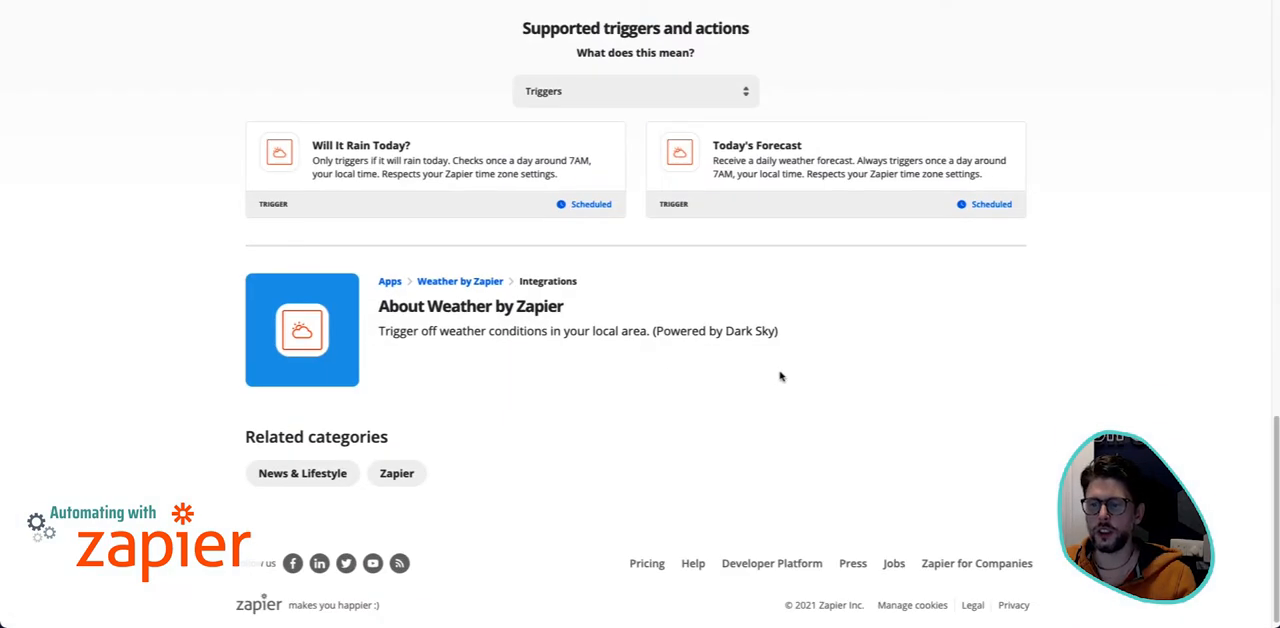
click(728, 92)
click(566, 185)
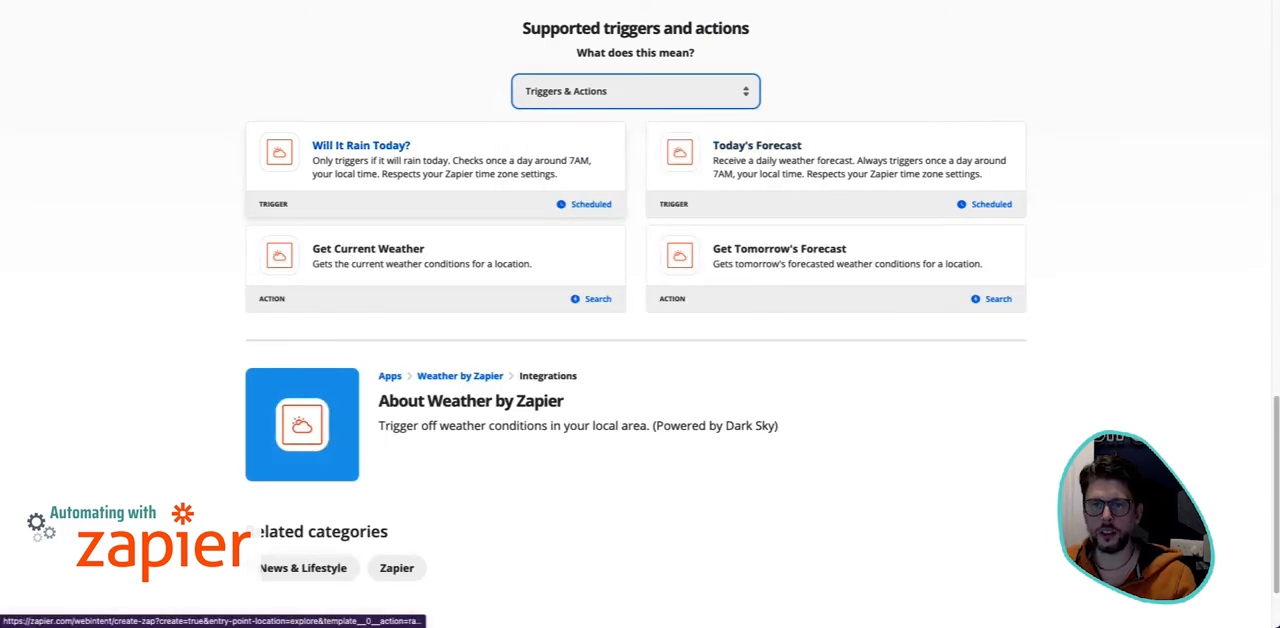
click(374, 172)
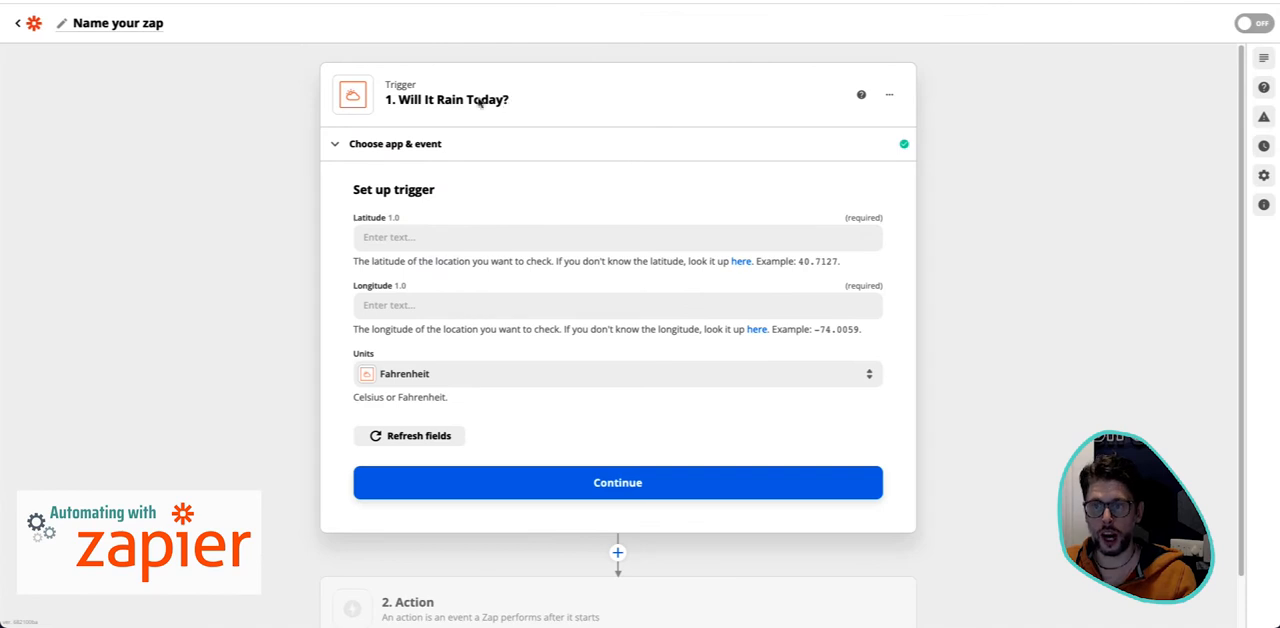
- Name the zap "Rain Notifications"
click(143, 27)
text(We)
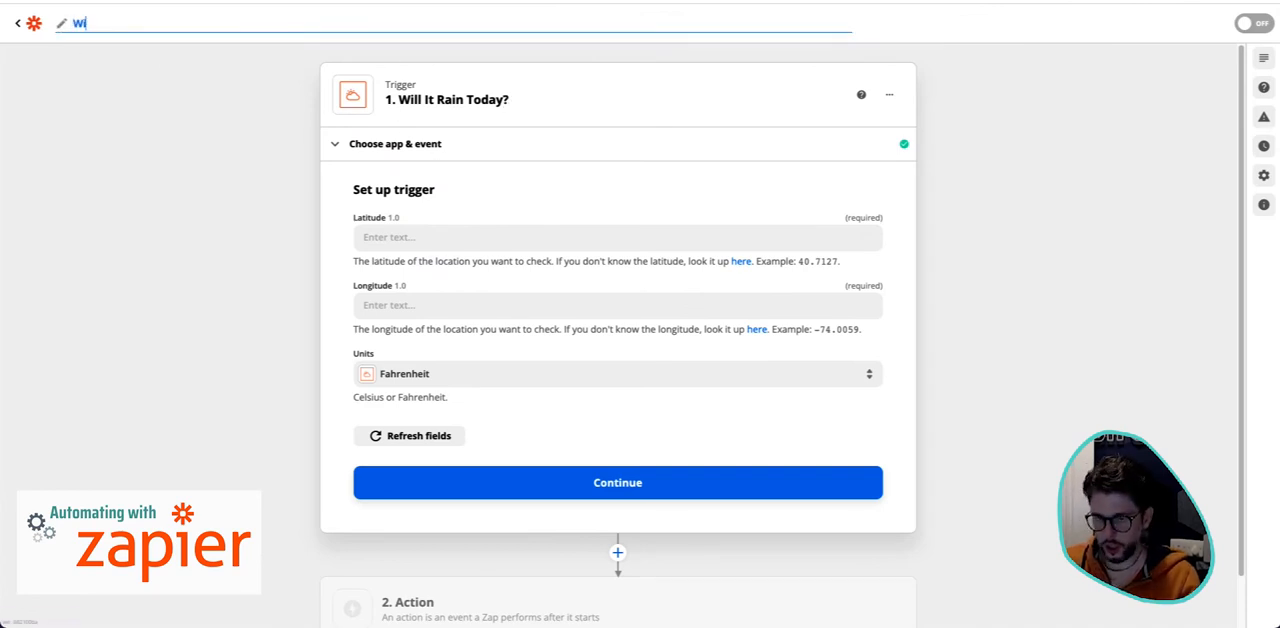
key(BackSpace)
key(BackSpace)
text(Rain)
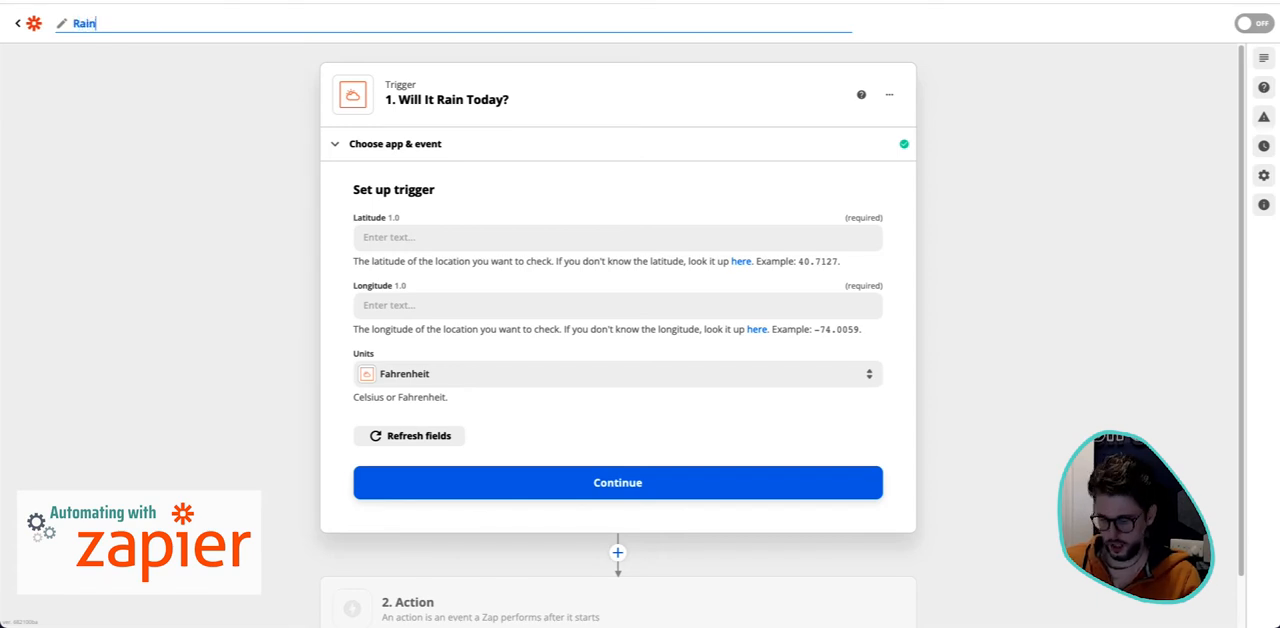
text( Notifications)
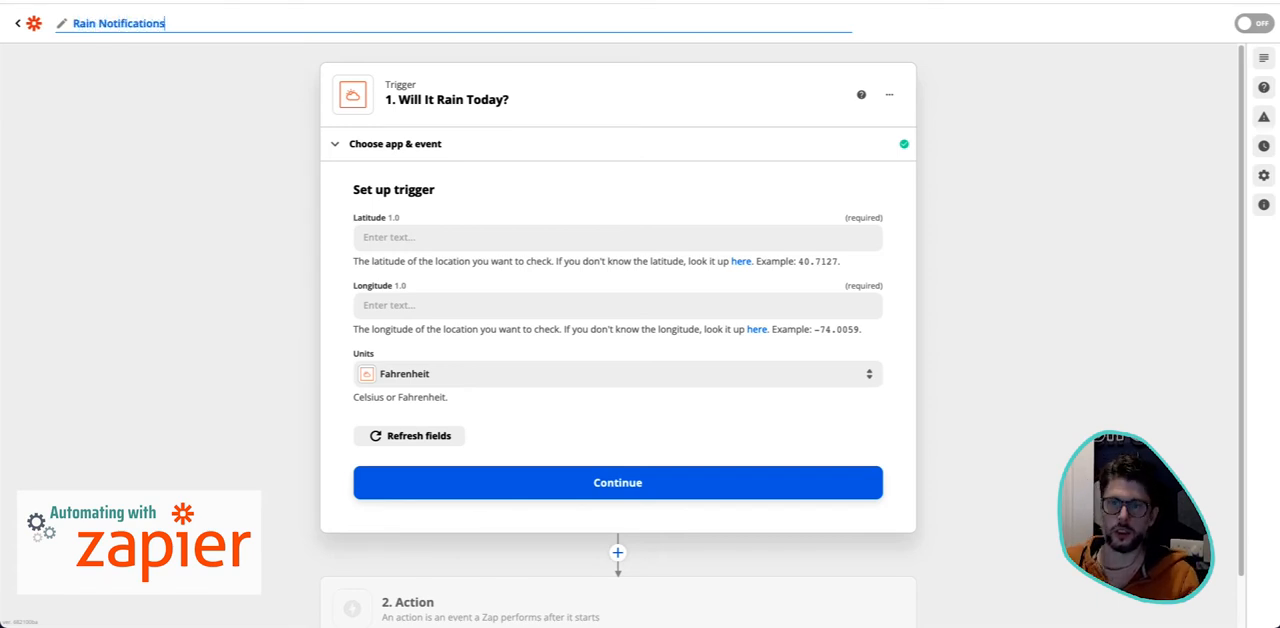
key(Return)
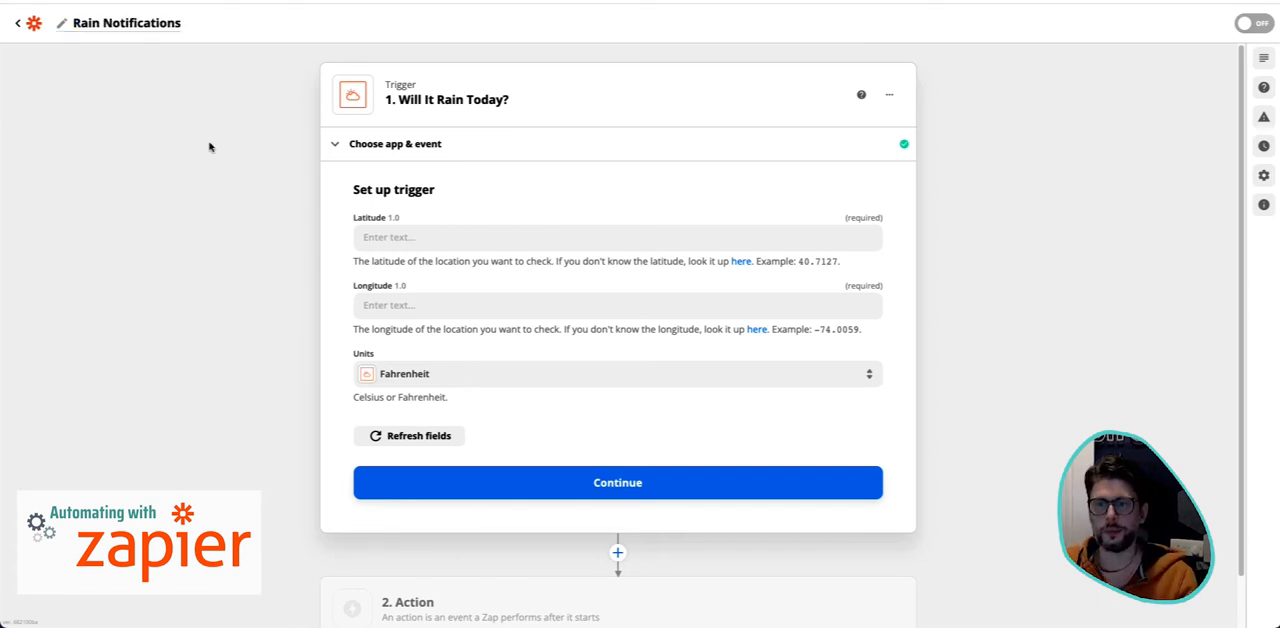
- Set the units of the Will It Rain Today? trigger to Celsius
click(484, 238)
click(577, 368)
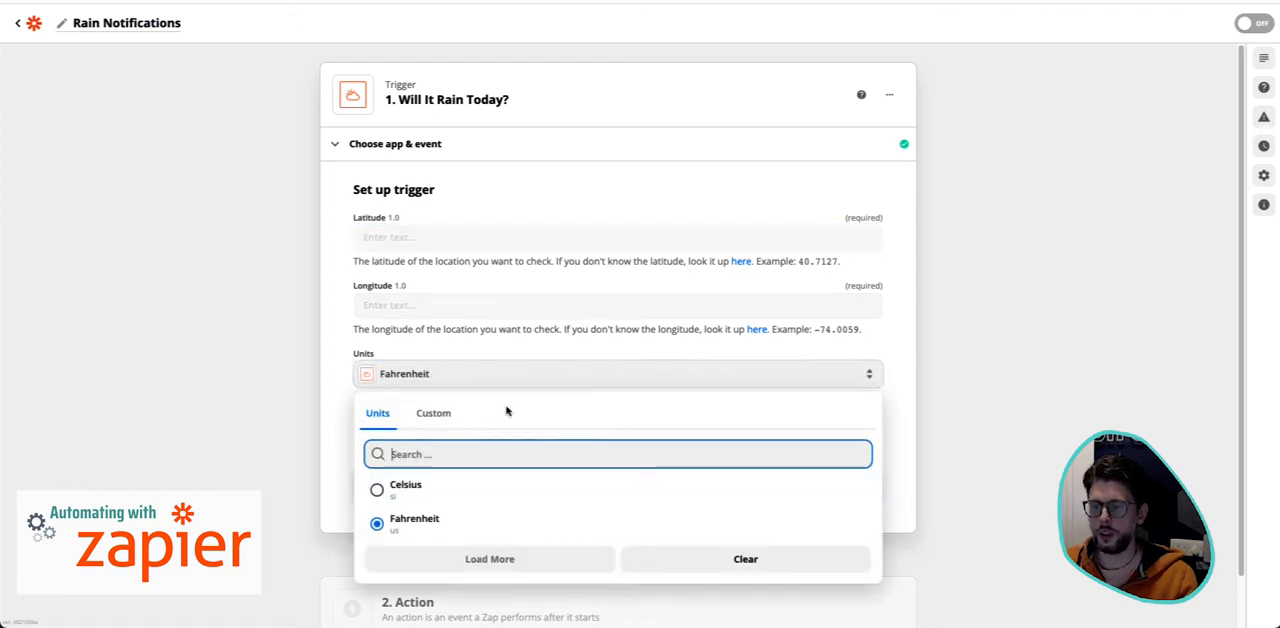
click(434, 488)
- Search Google in a new browser tab for "glasgow lat long" to look up the coordinates for the trigger
click(502, 237)
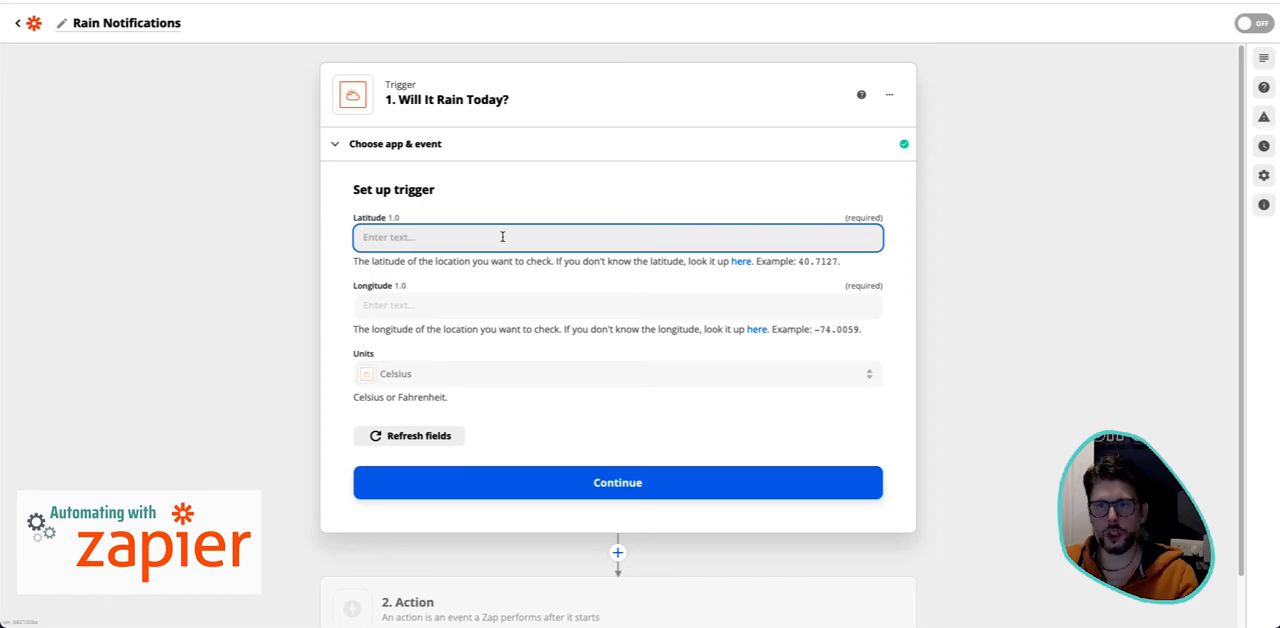
key(super+t)
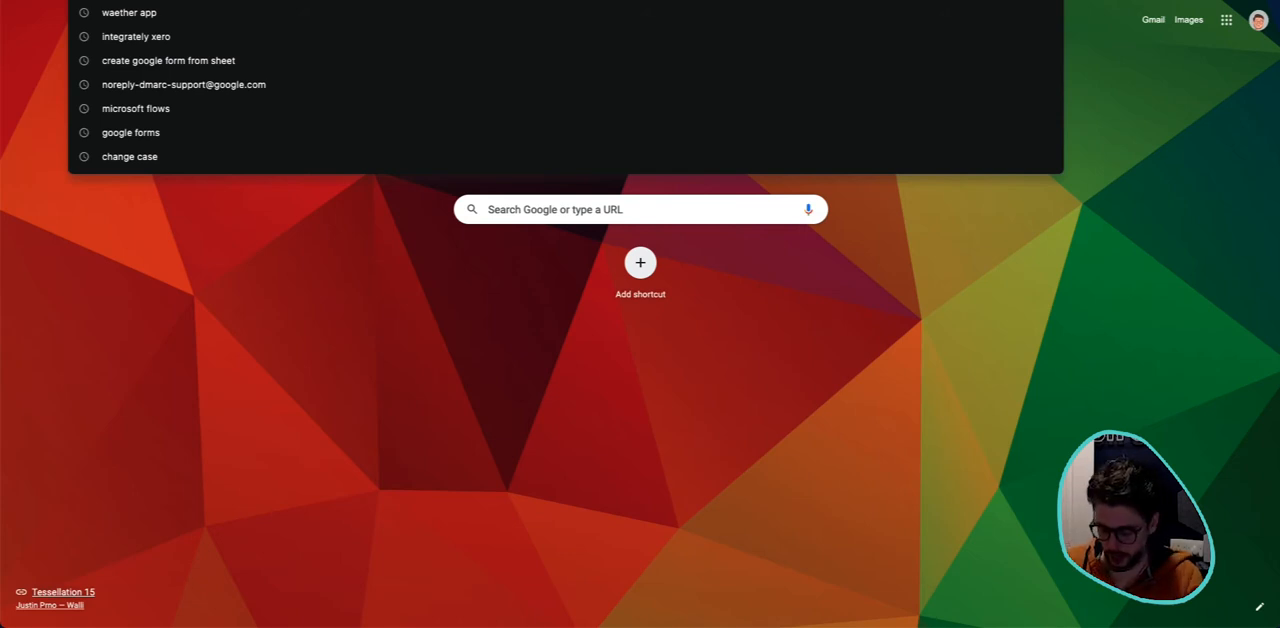
text(glasgow)
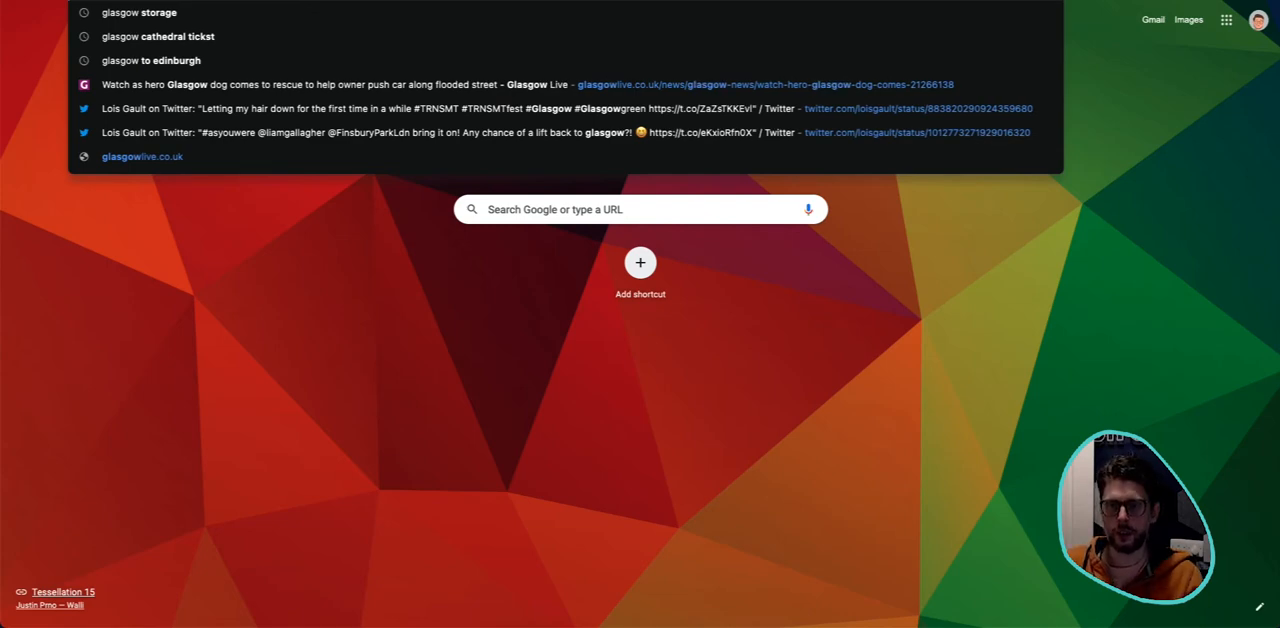
text( lat long)
key(Return)
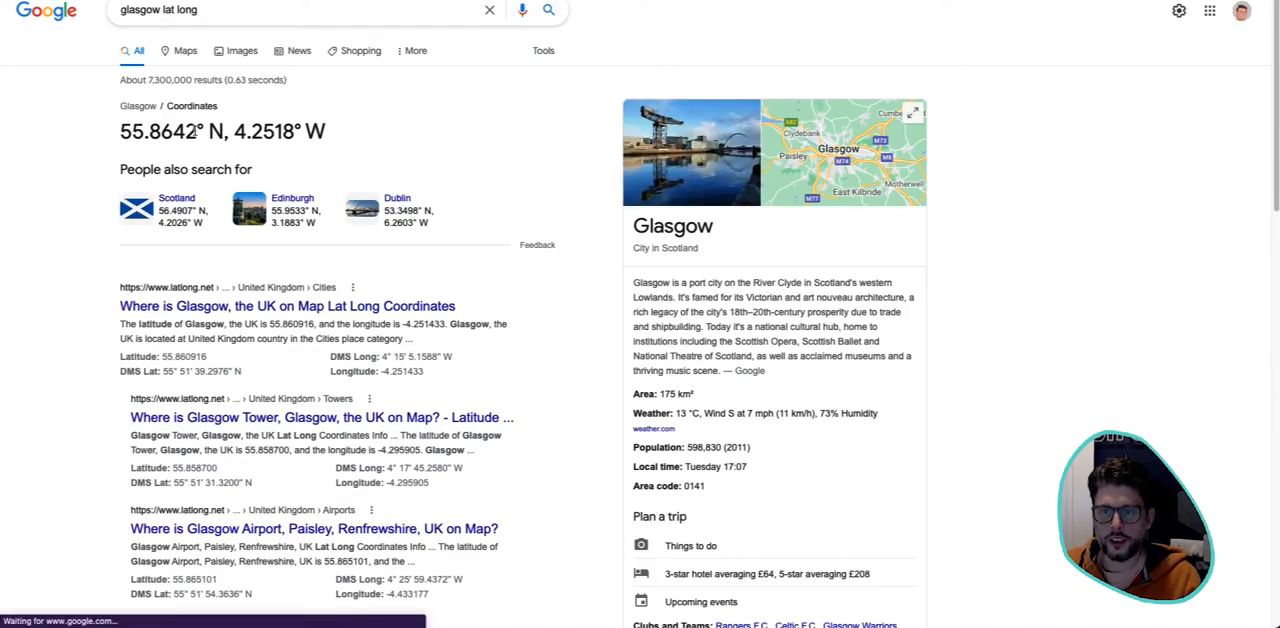
- Copy Glasgow's coordinates from the search result into the trigger, with latitude 55.8642 and longitude 4.2518
drag(203, 131, 118, 131)
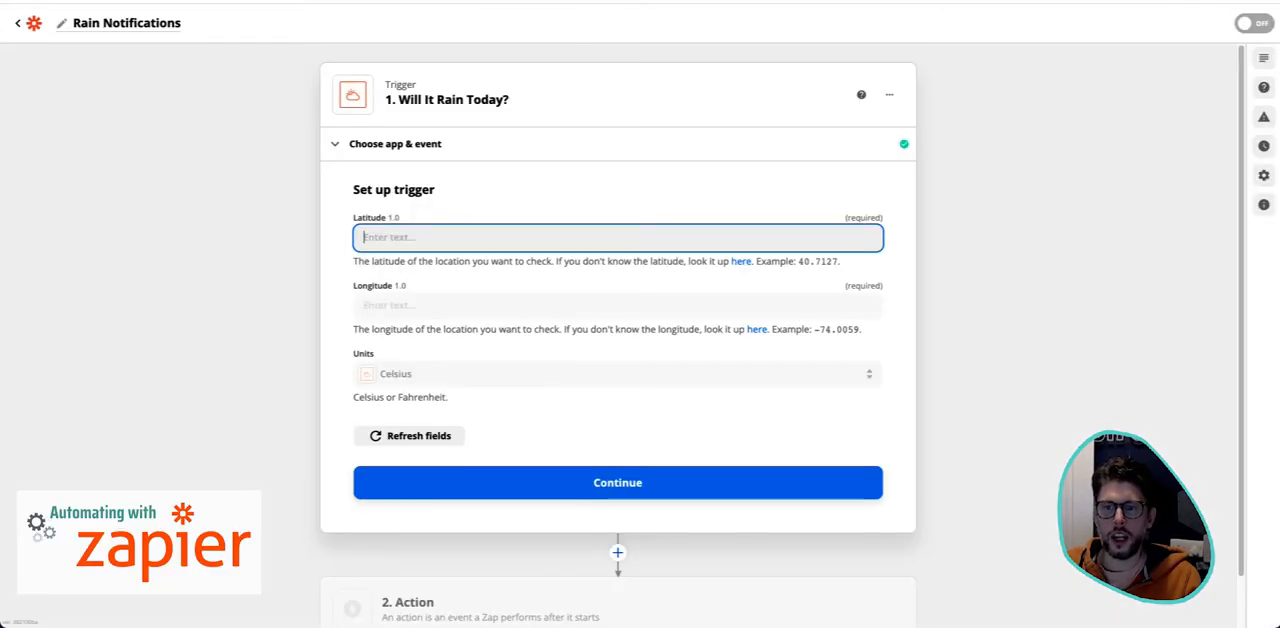
text(55.8642)
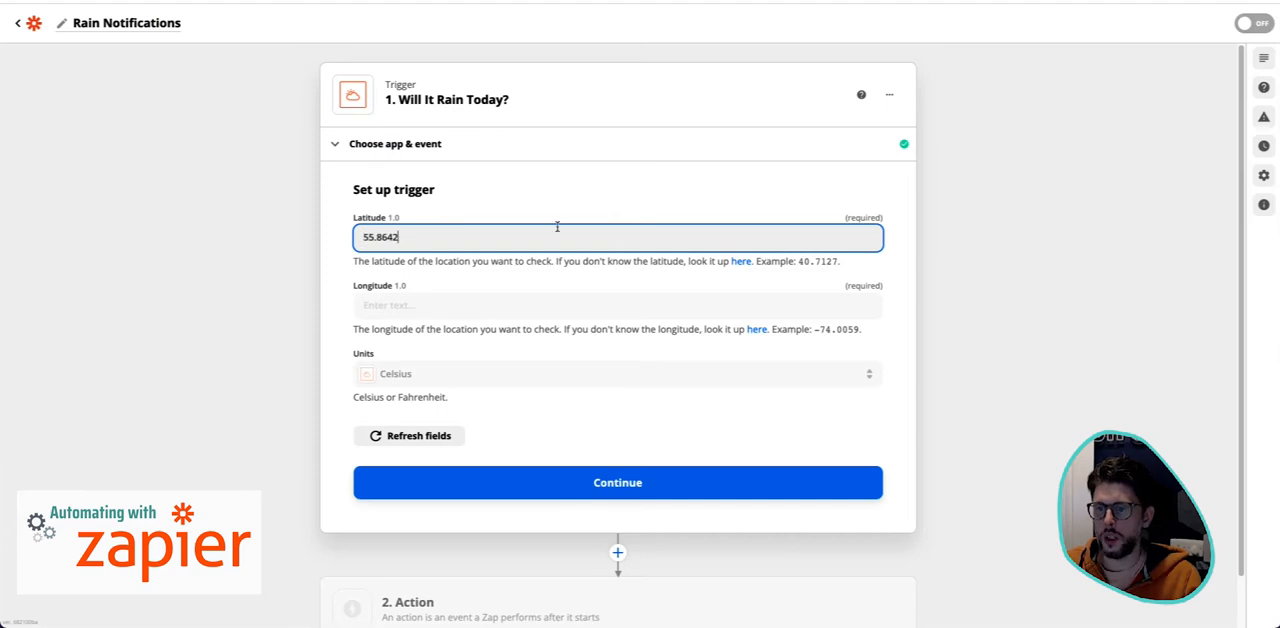
click(209, 228)
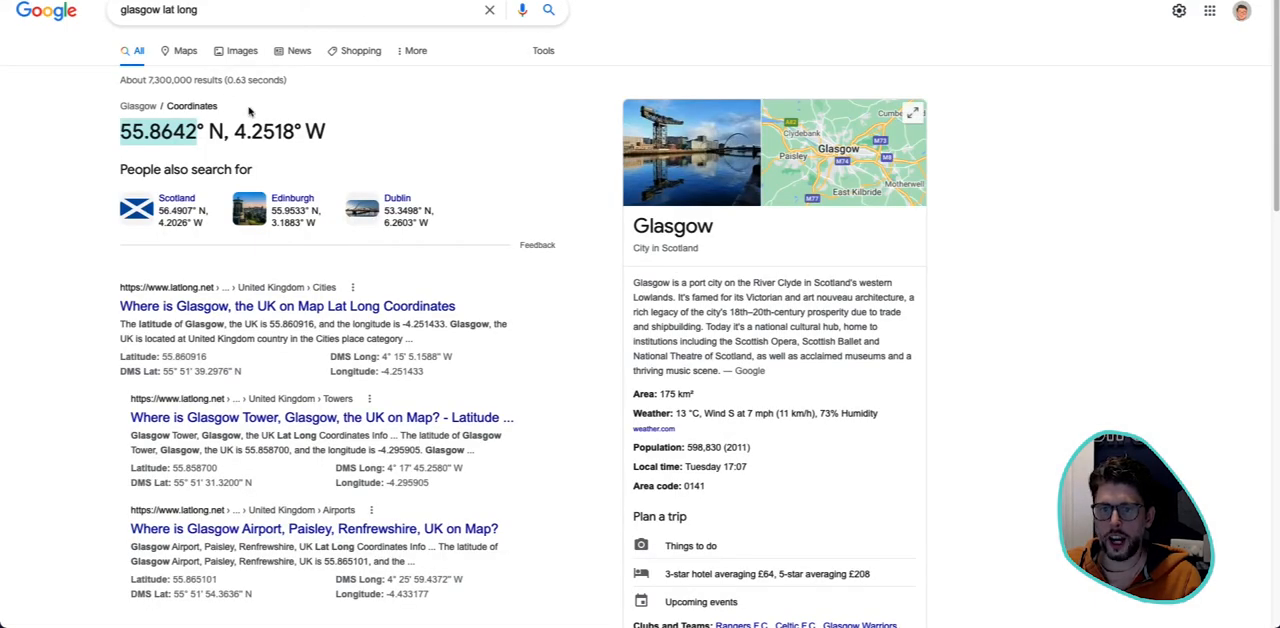
click(251, 113)
drag(235, 130, 296, 132)
key(ctrl+c)
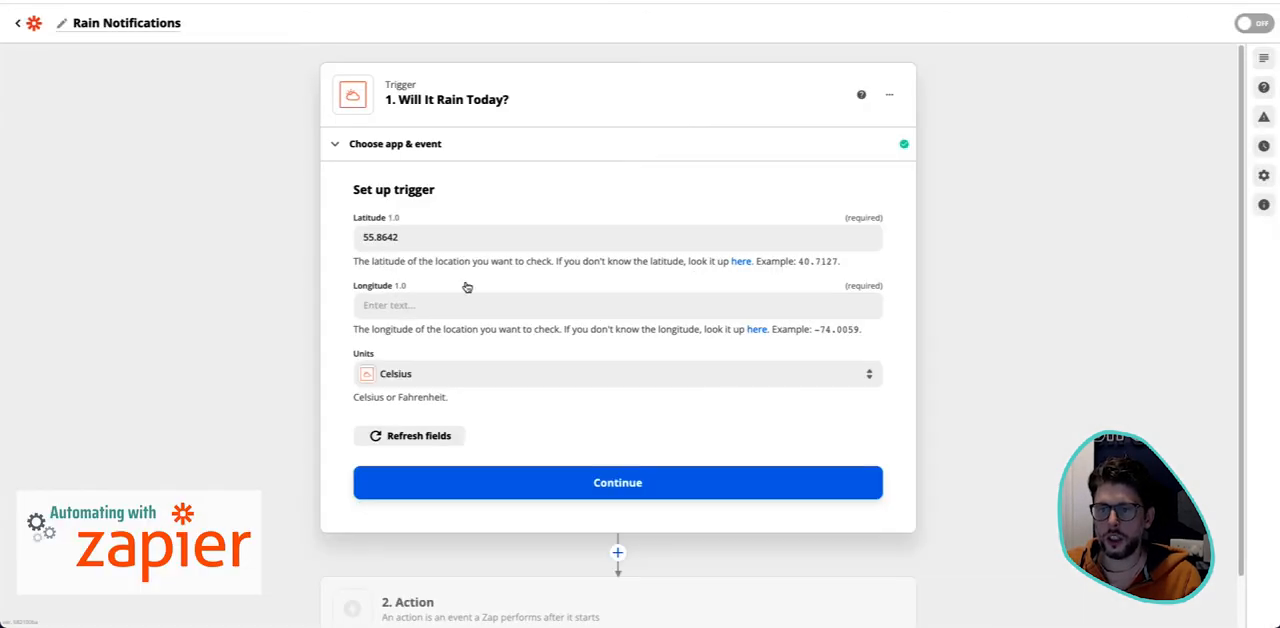
click(466, 292)
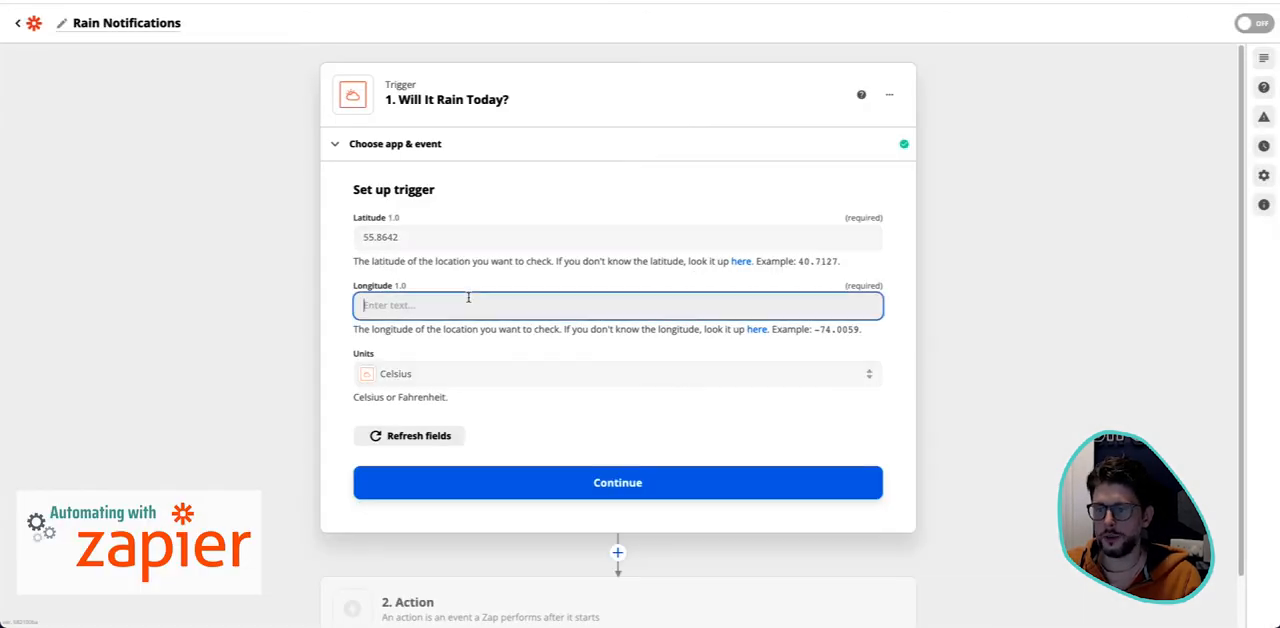
key(ctrl+v)
- Check the units setting, accept the trigger setup and run the trigger test
scroll(890, 340, down, 2)
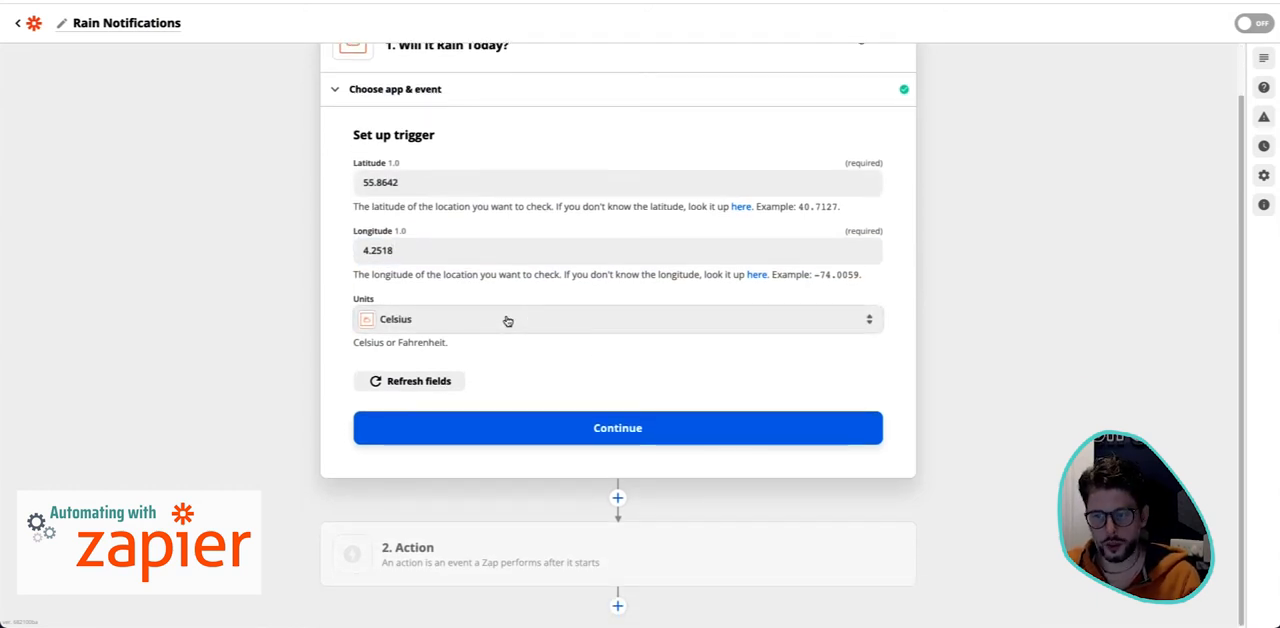
click(868, 324)
click(774, 456)
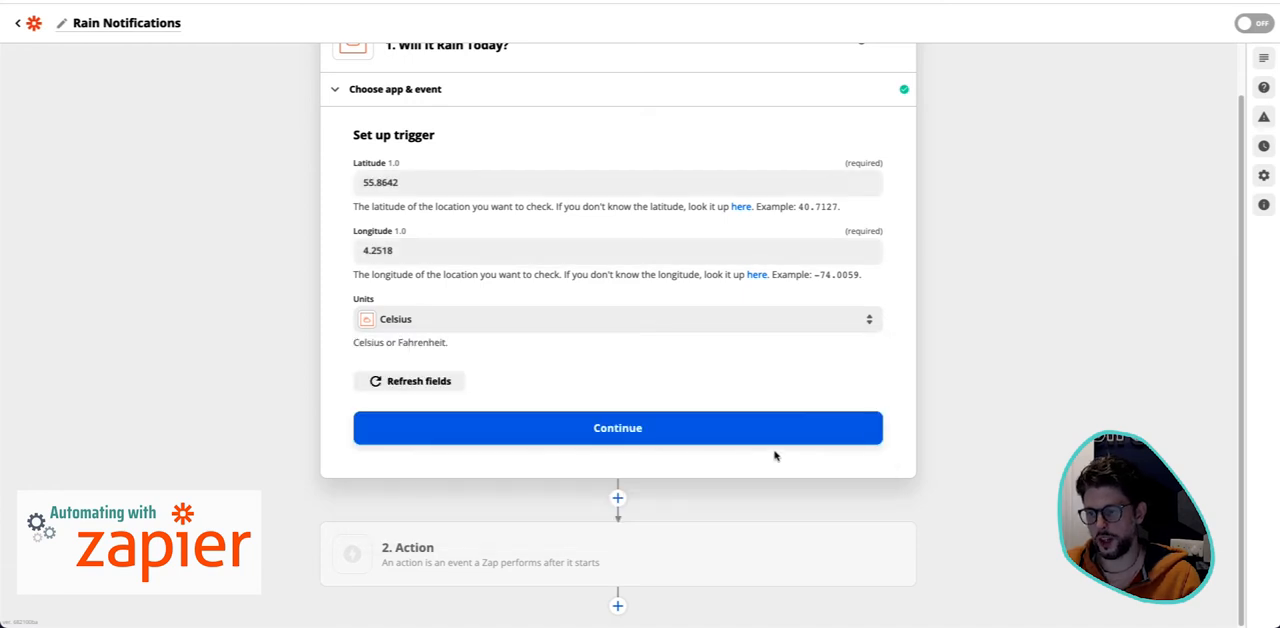
click(733, 441)
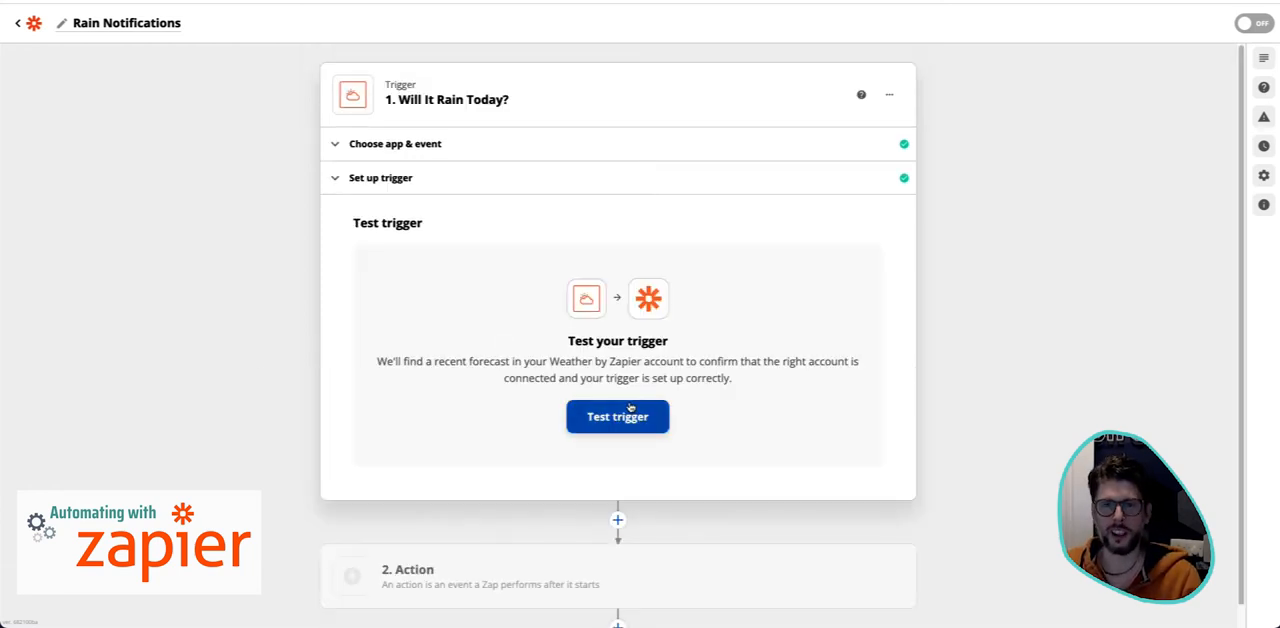
click(645, 427)
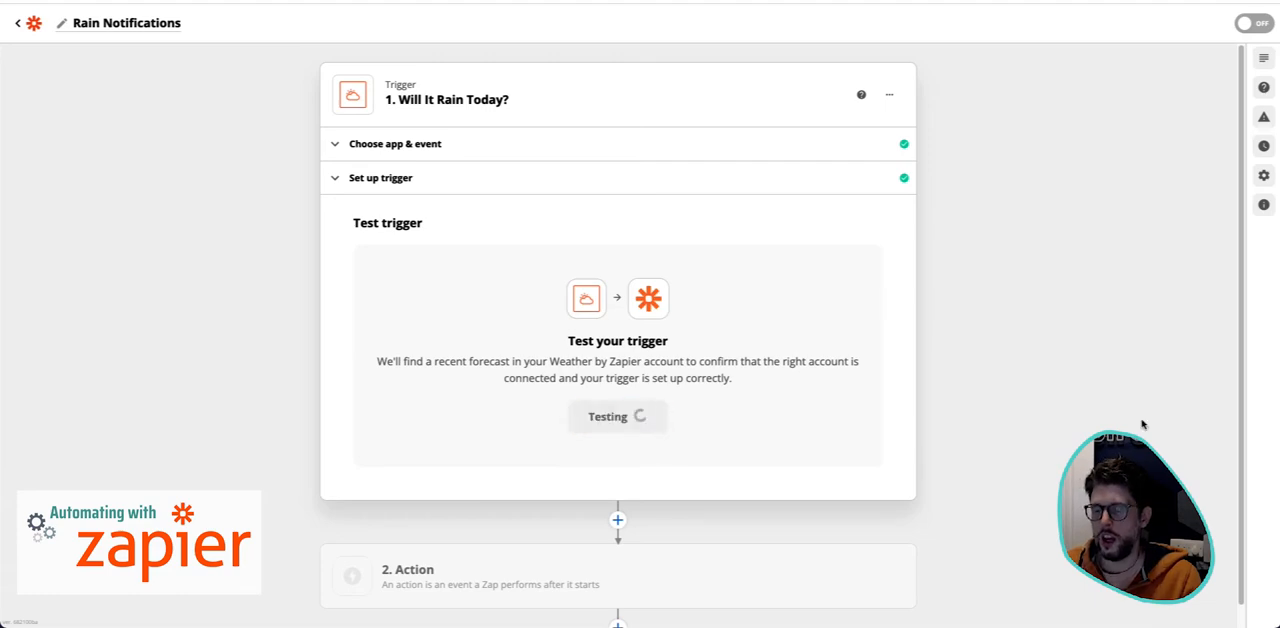
- Review the forecast fields returned by the trigger test and continue to the action step
scroll(757, 343, down, 3)
scroll(754, 334, down, 5)
scroll(754, 331, up, 5)
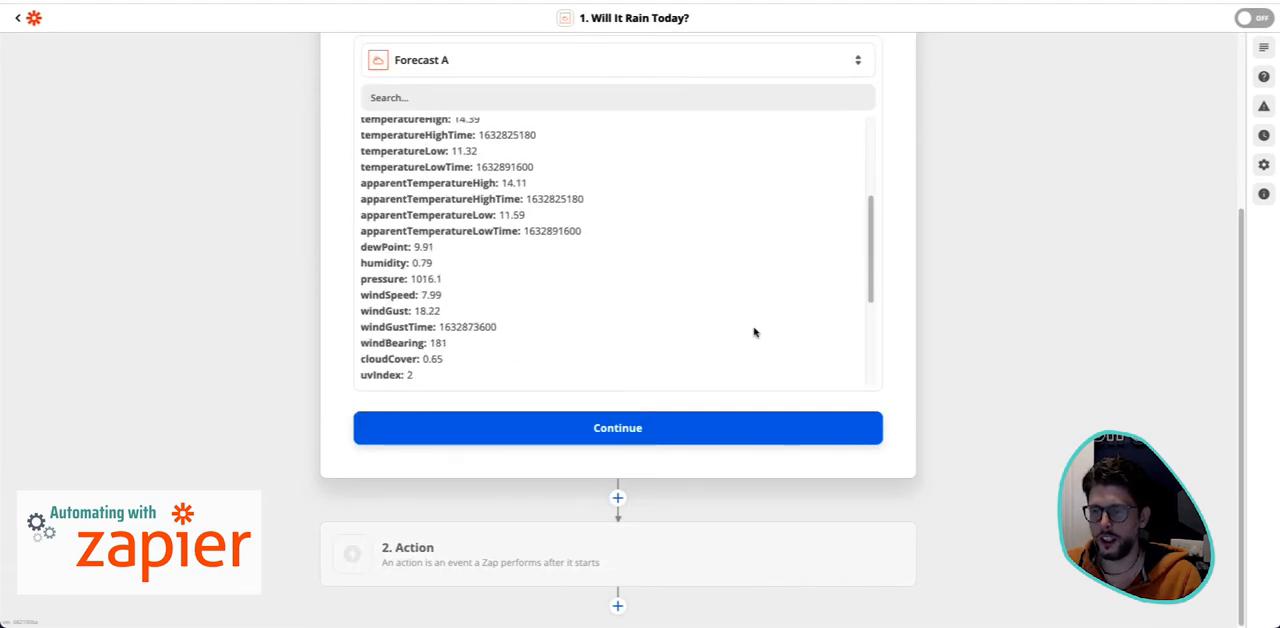
scroll(500, 300, up, 2)
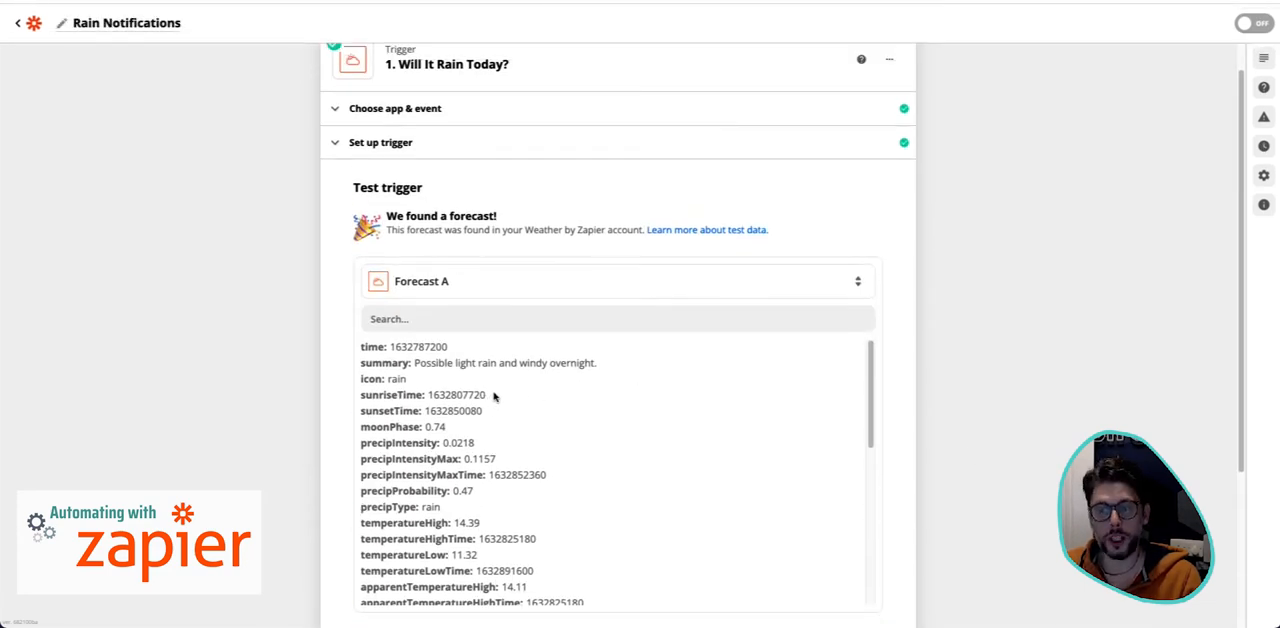
scroll(740, 314, down, 1)
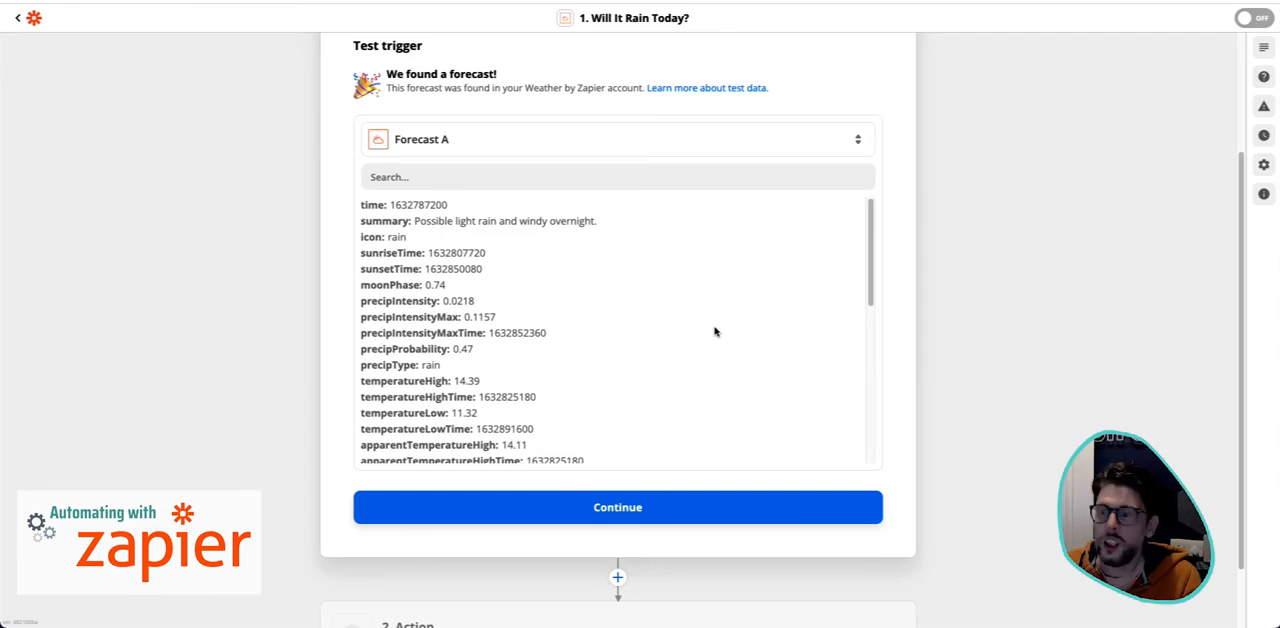
scroll(714, 331, down, 5)
scroll(714, 331, down, 1)
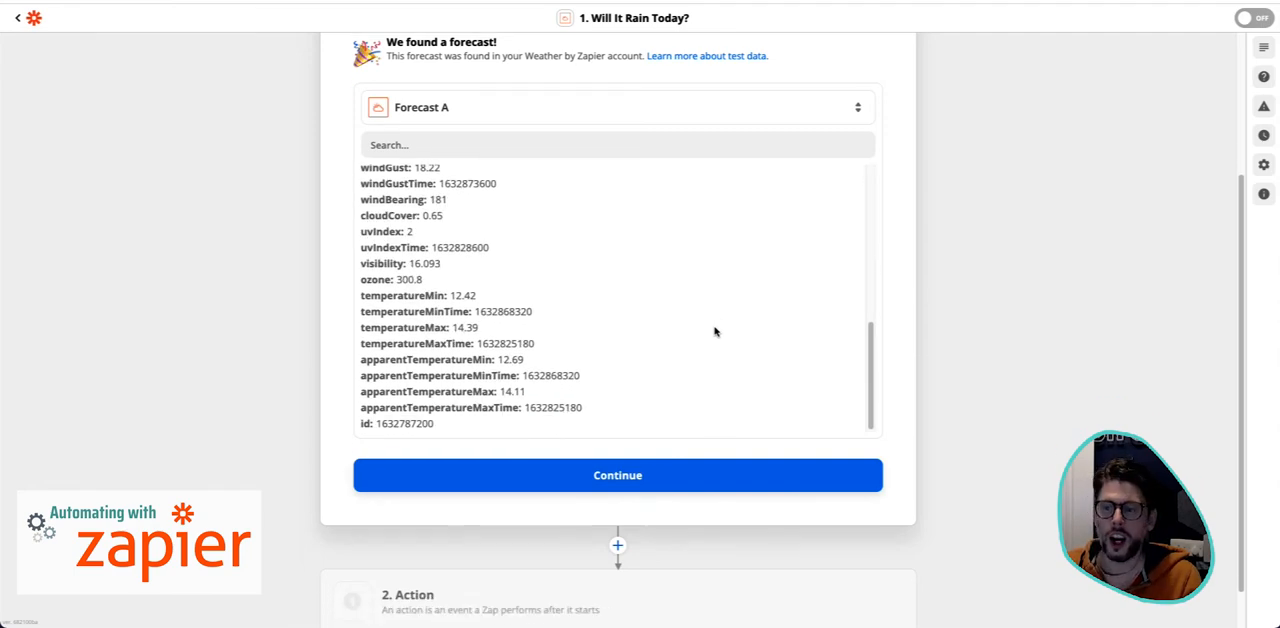
scroll(714, 331, up, 5)
scroll(714, 331, up, 3)
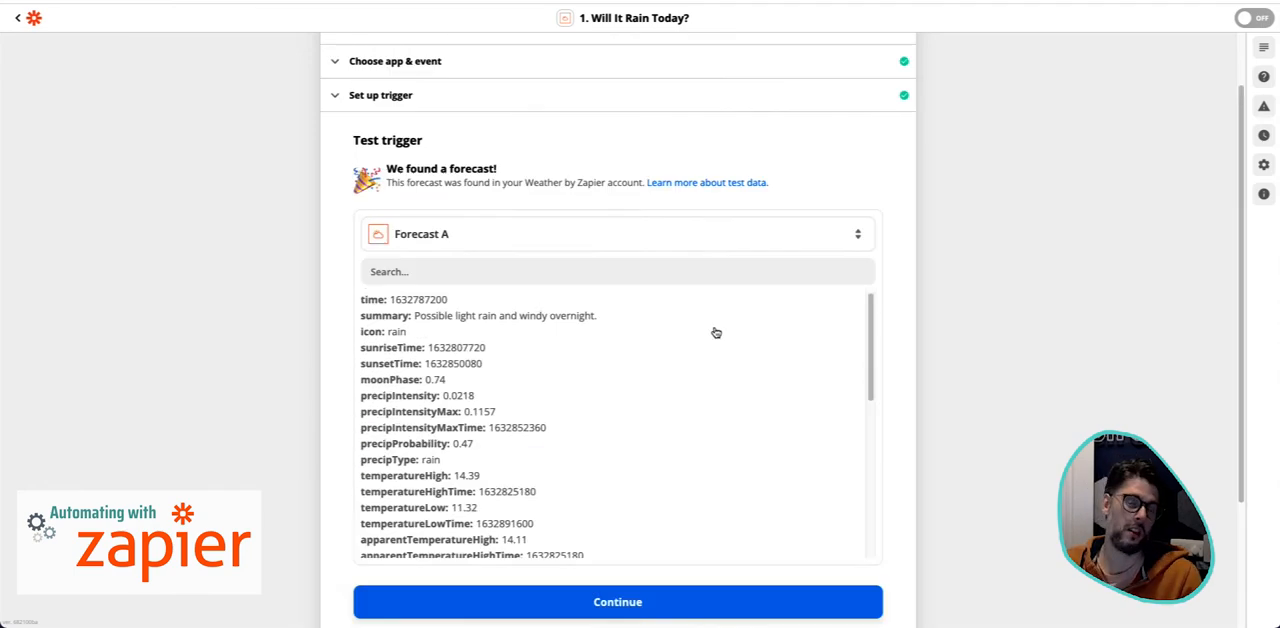
scroll(1023, 340, down, 3)
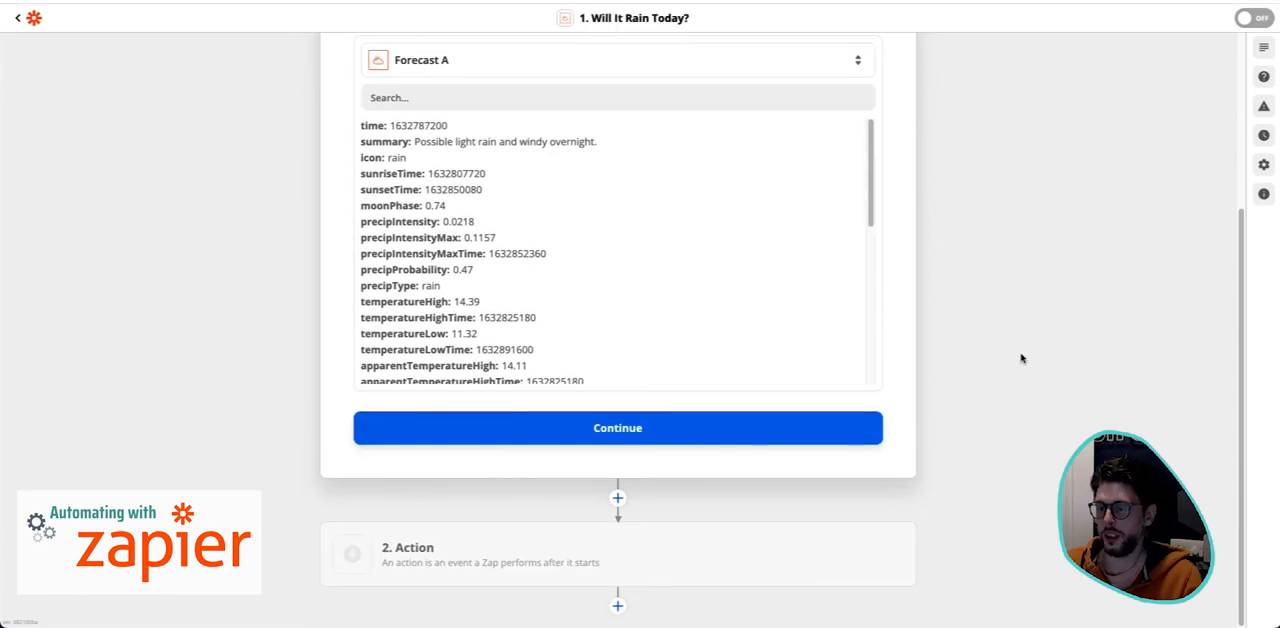
click(763, 438)
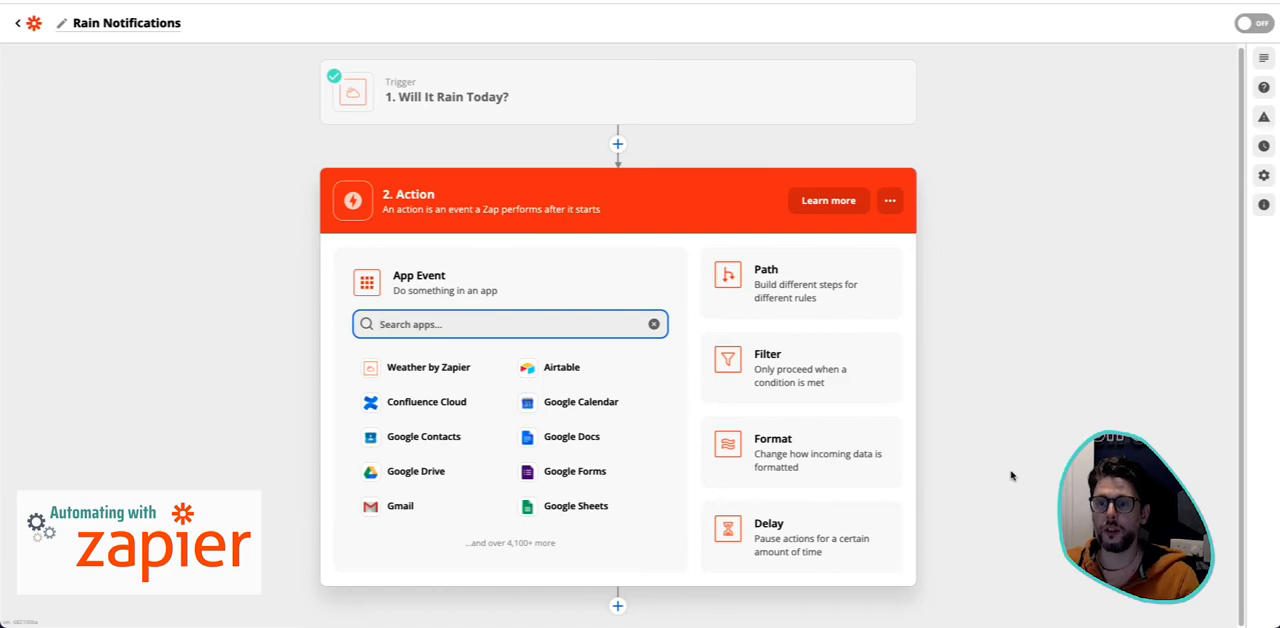
- Reopen the trigger's test result and examine the summary, precipitation, temperature and wind fields in Forecast A
click(517, 104)
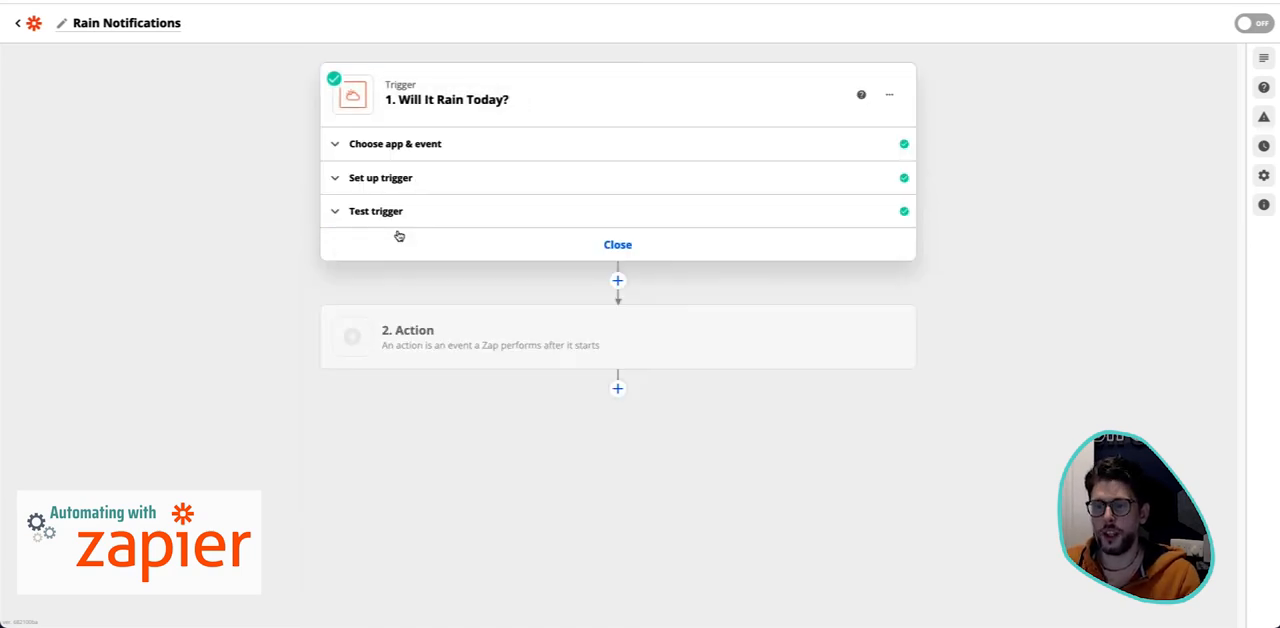
click(398, 235)
click(410, 212)
click(440, 208)
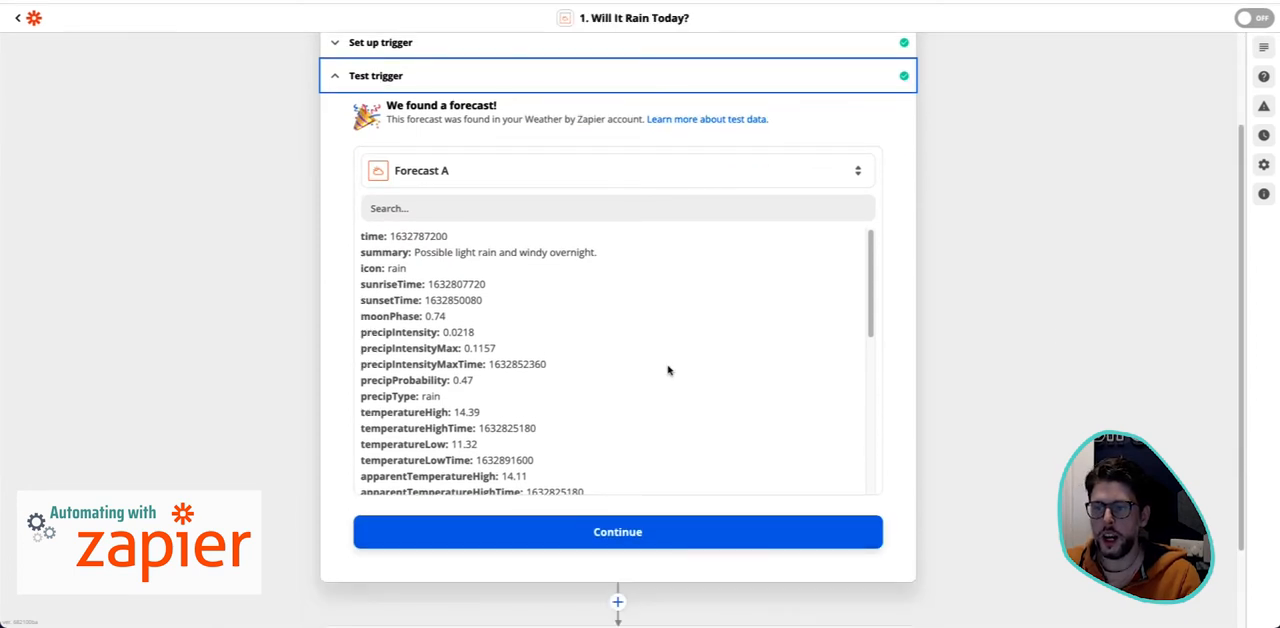
scroll(560, 360, down, 2)
scroll(610, 395, up, 2)
scroll(595, 400, down, 3)
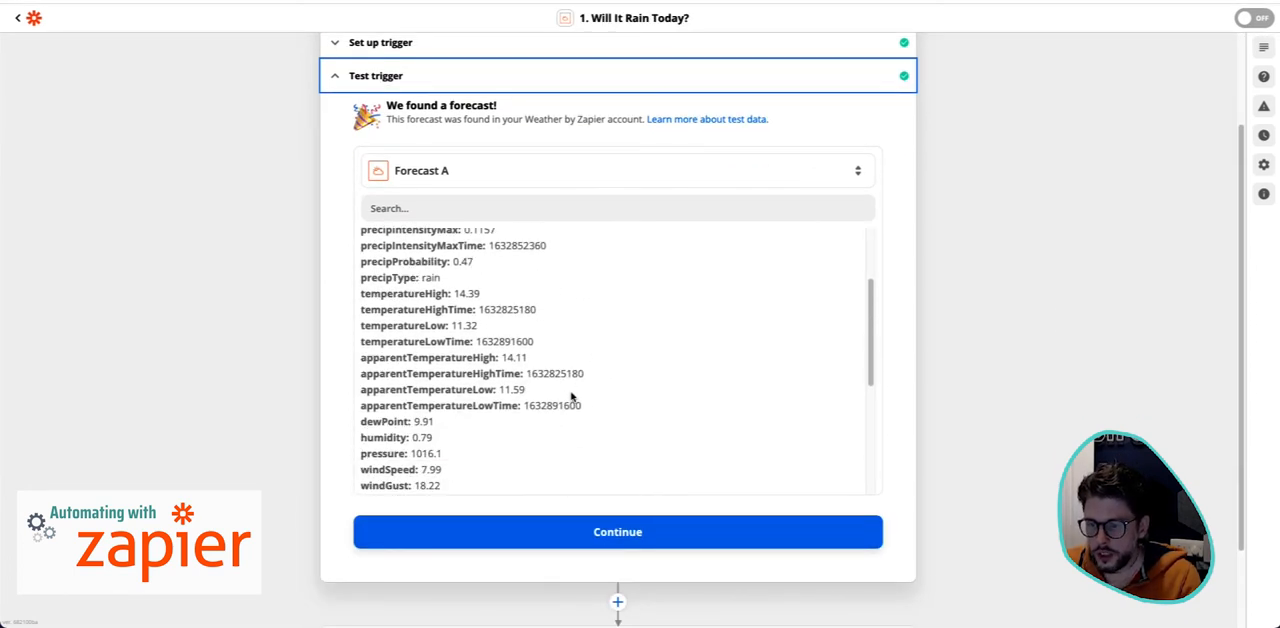
scroll(477, 405, down, 3)
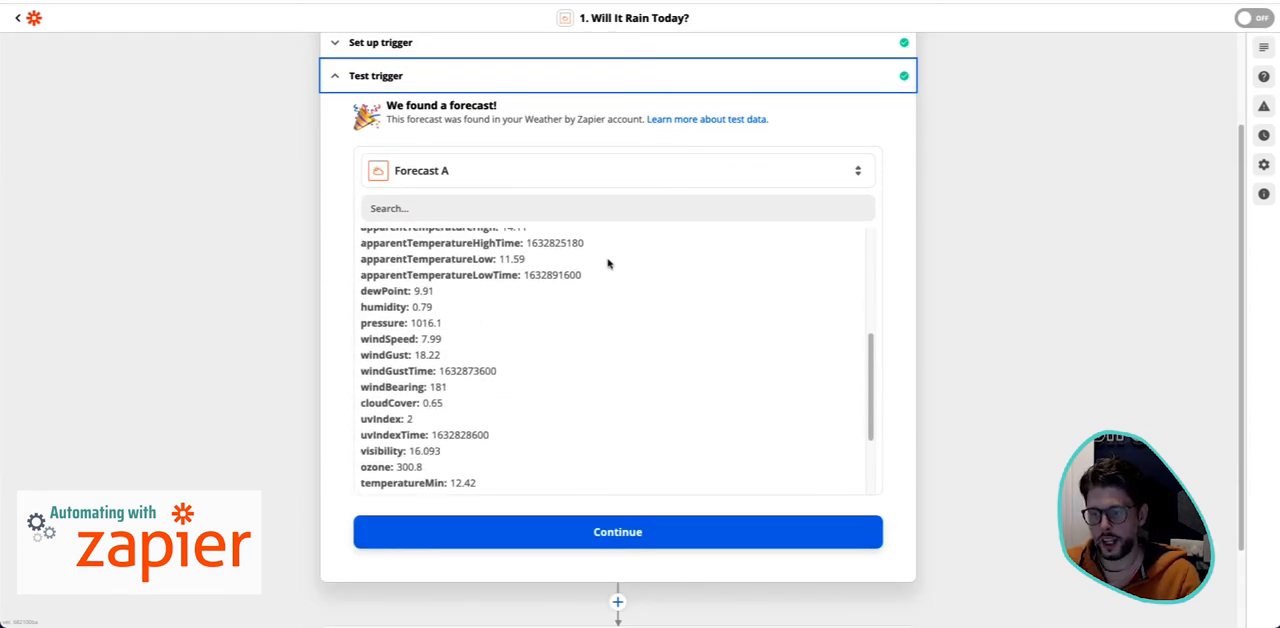
scroll(590, 372, down, 3)
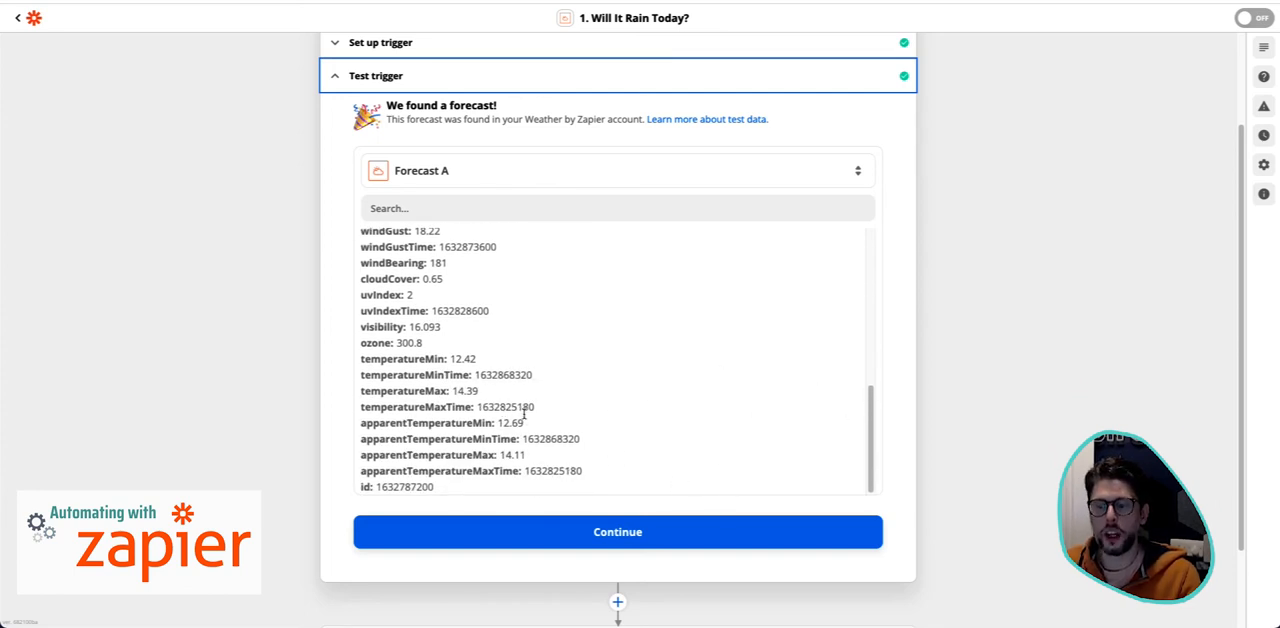
scroll(656, 456, up, 2)
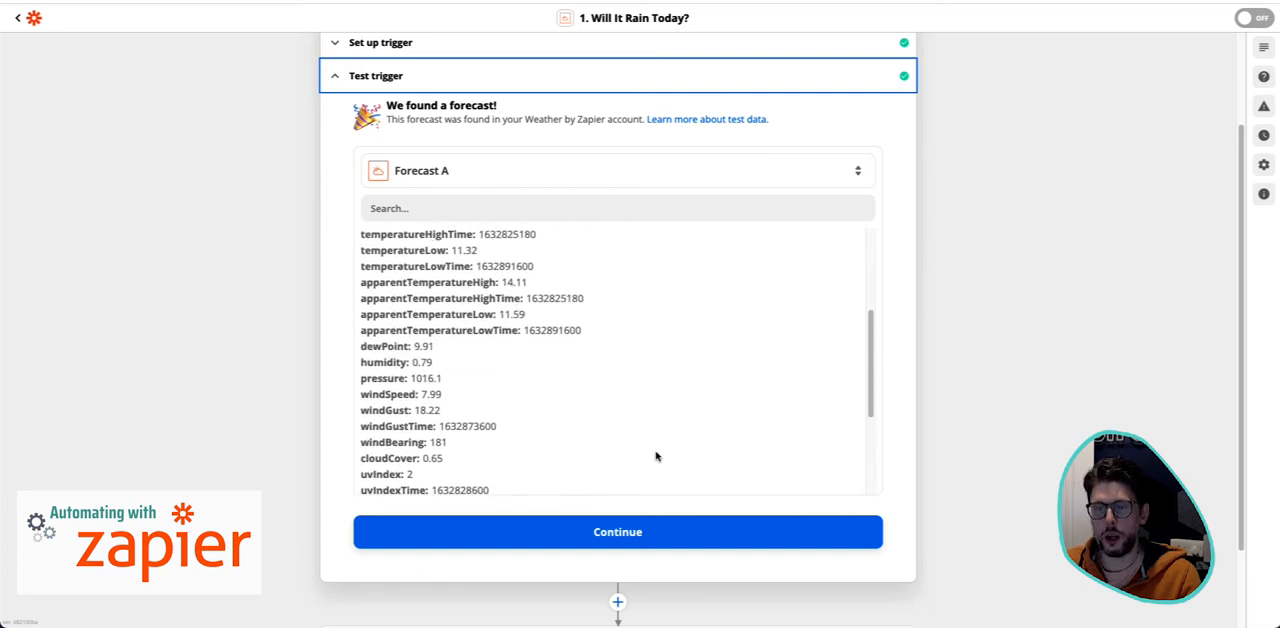
scroll(656, 456, up, 3)
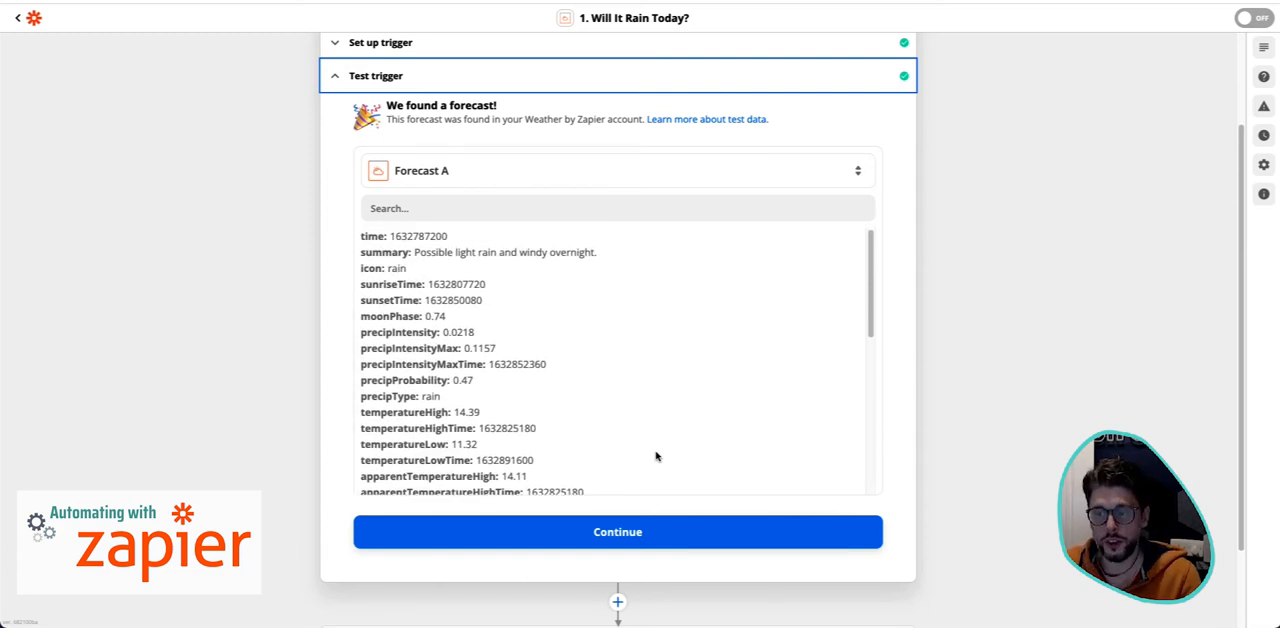
scroll(656, 456, up, 1)
scroll(943, 371, down, 2)
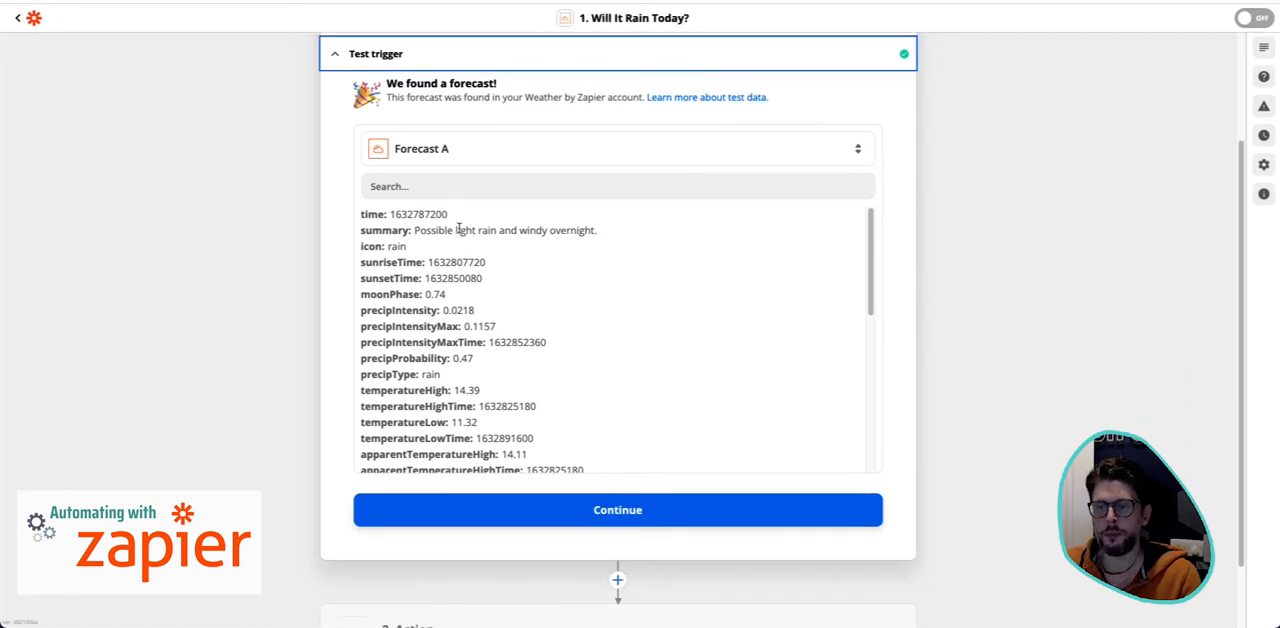
- Examine the summary and icon values in the trigger's Forecast A test result
drag(417, 230, 496, 230)
click(600, 236)
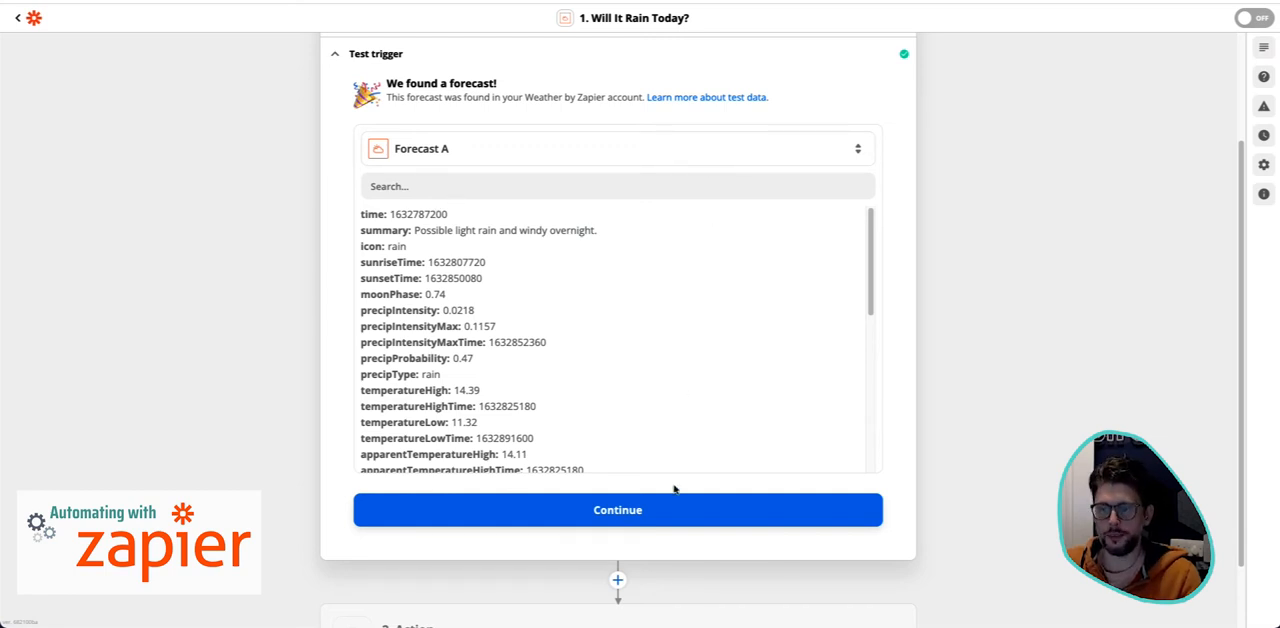
double_click(398, 246)
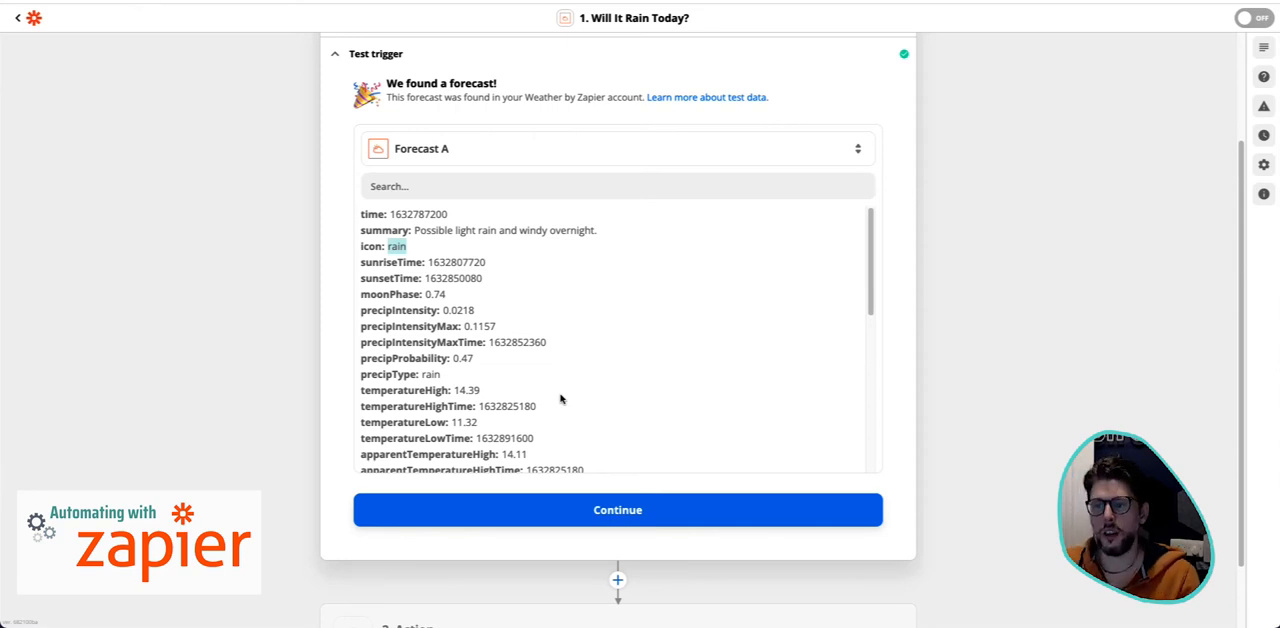
- Reopen the trigger's app and event settings and review the available Weather by Zapier trigger events
scroll(554, 291, up, 2)
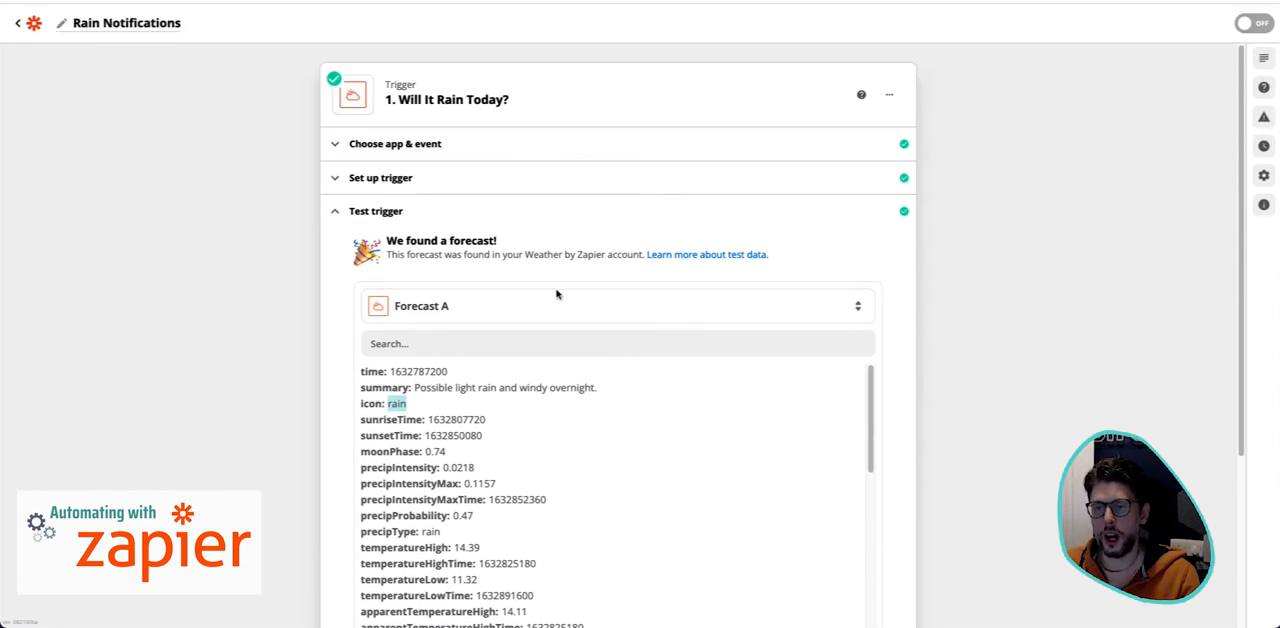
click(509, 181)
click(540, 145)
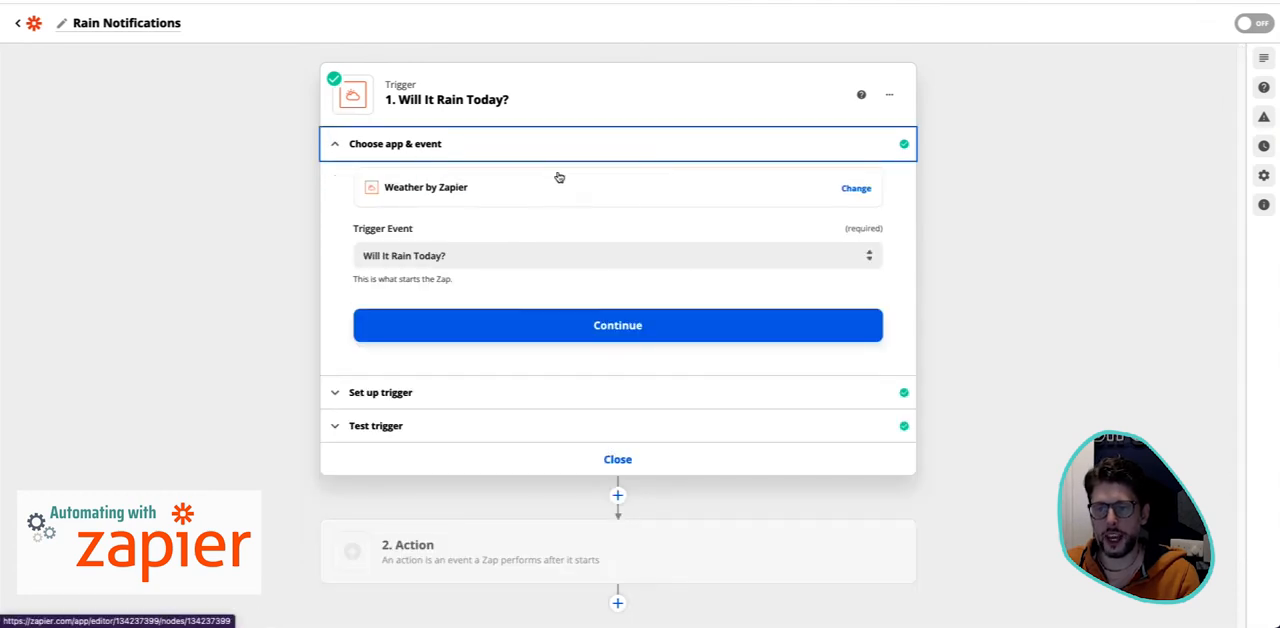
click(473, 253)
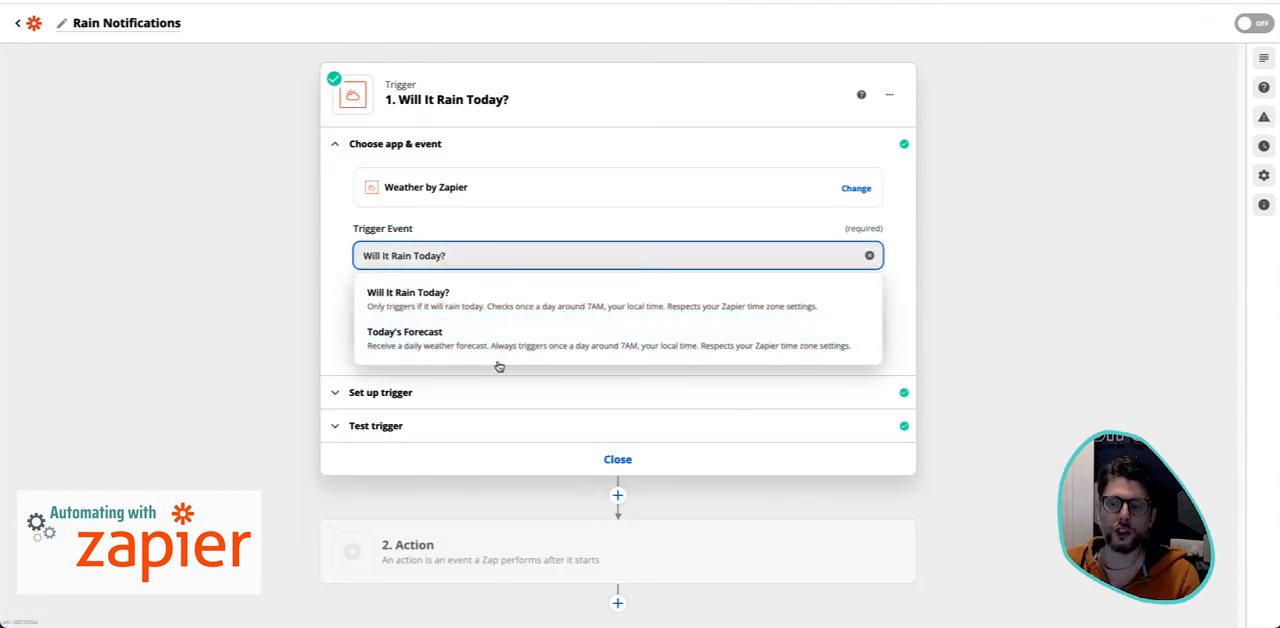
- Review the trigger's latitude, longitude and units alongside its chosen event, and close the trigger step
click(511, 392)
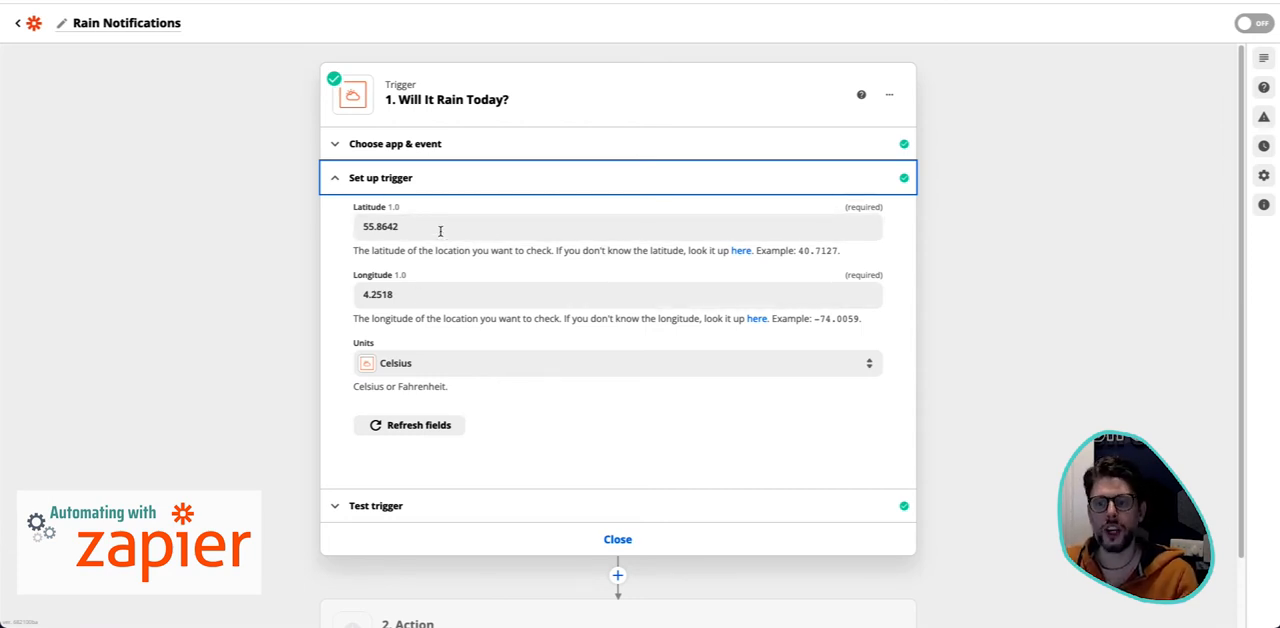
click(477, 143)
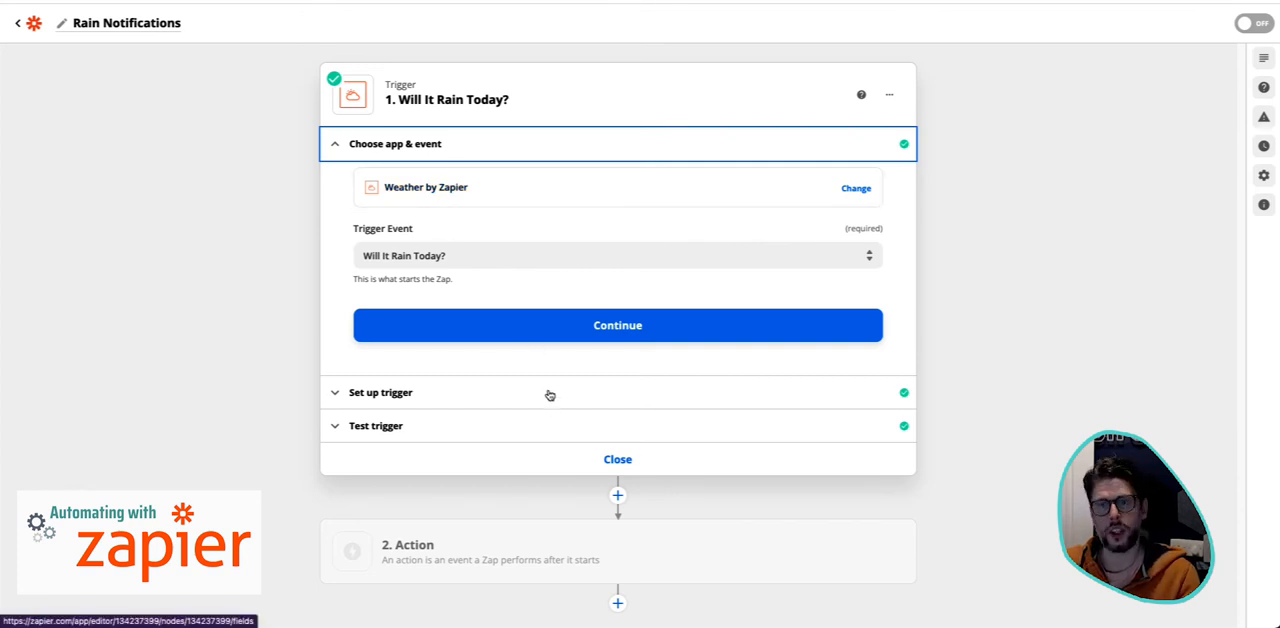
click(581, 405)
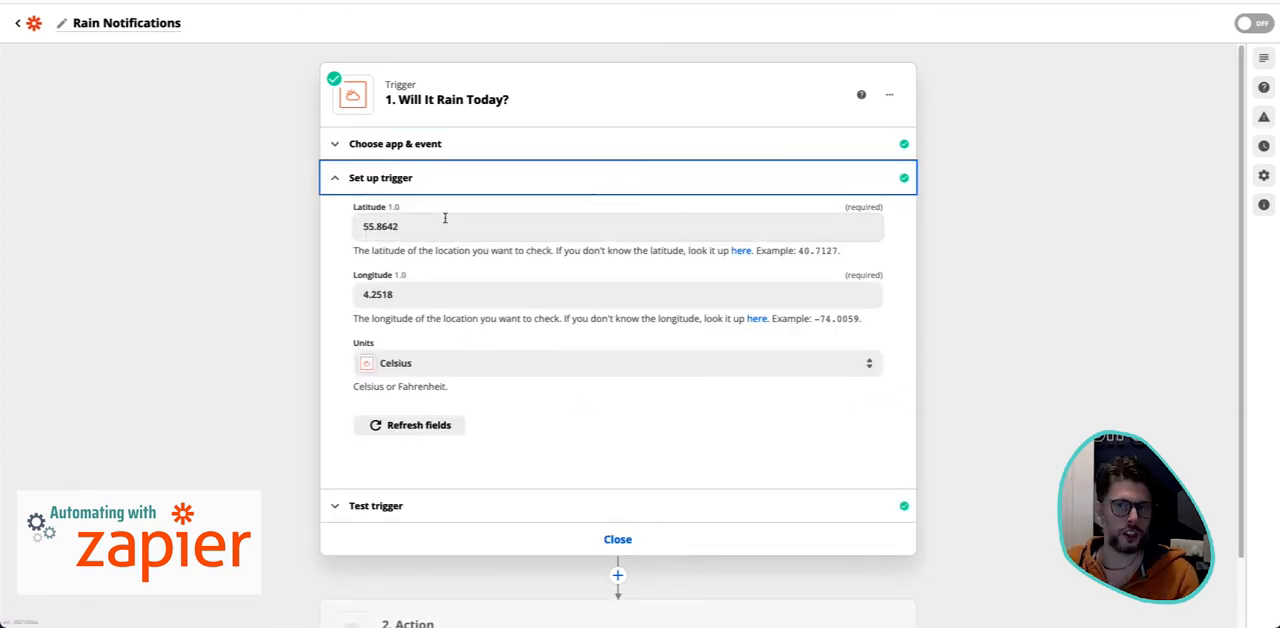
scroll(569, 431, down, 1)
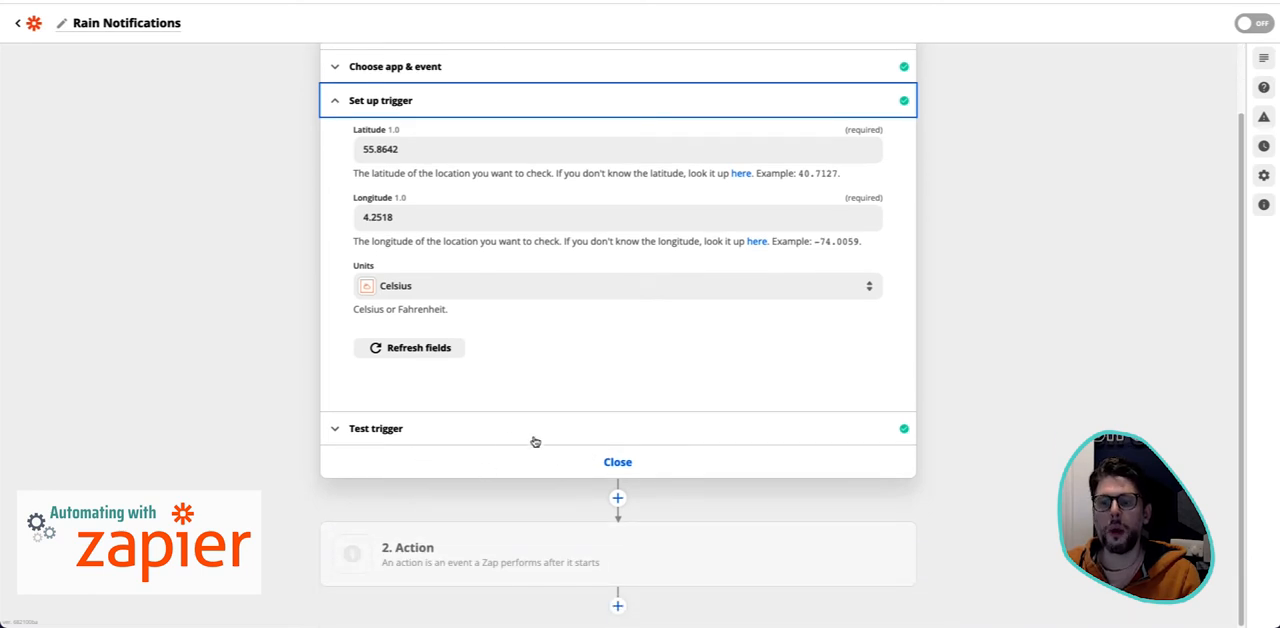
scroll(603, 397, up, 1)
scroll(603, 397, up, 1)
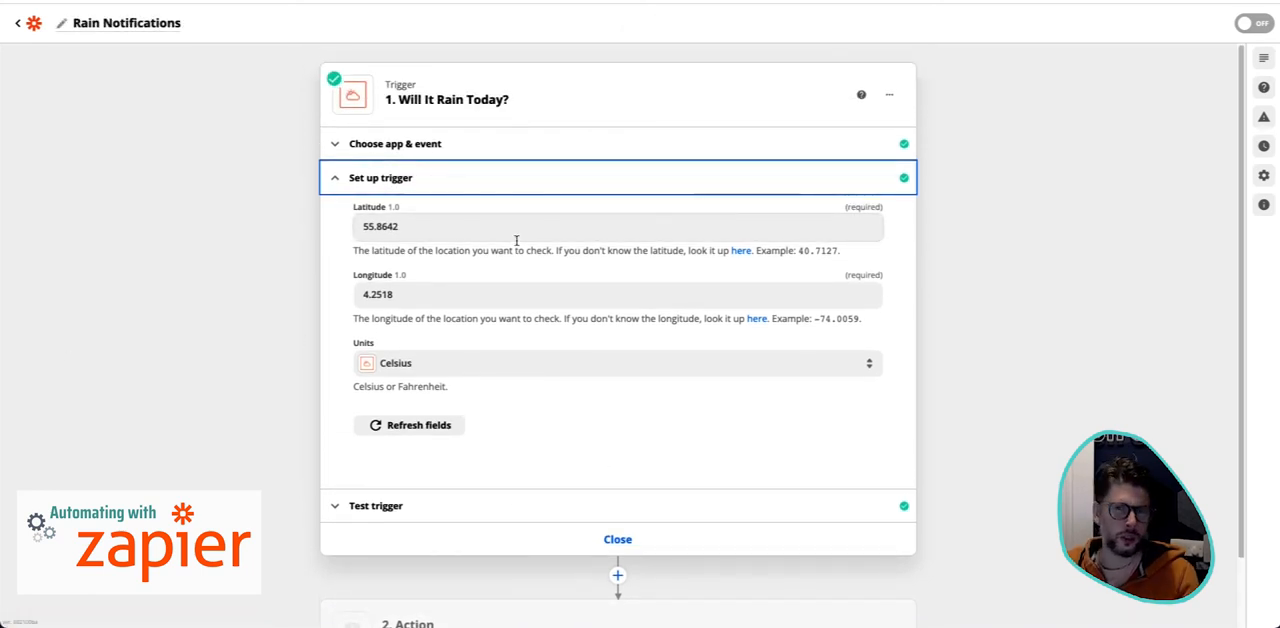
scroll(516, 241, down, 1)
scroll(516, 241, up, 1)
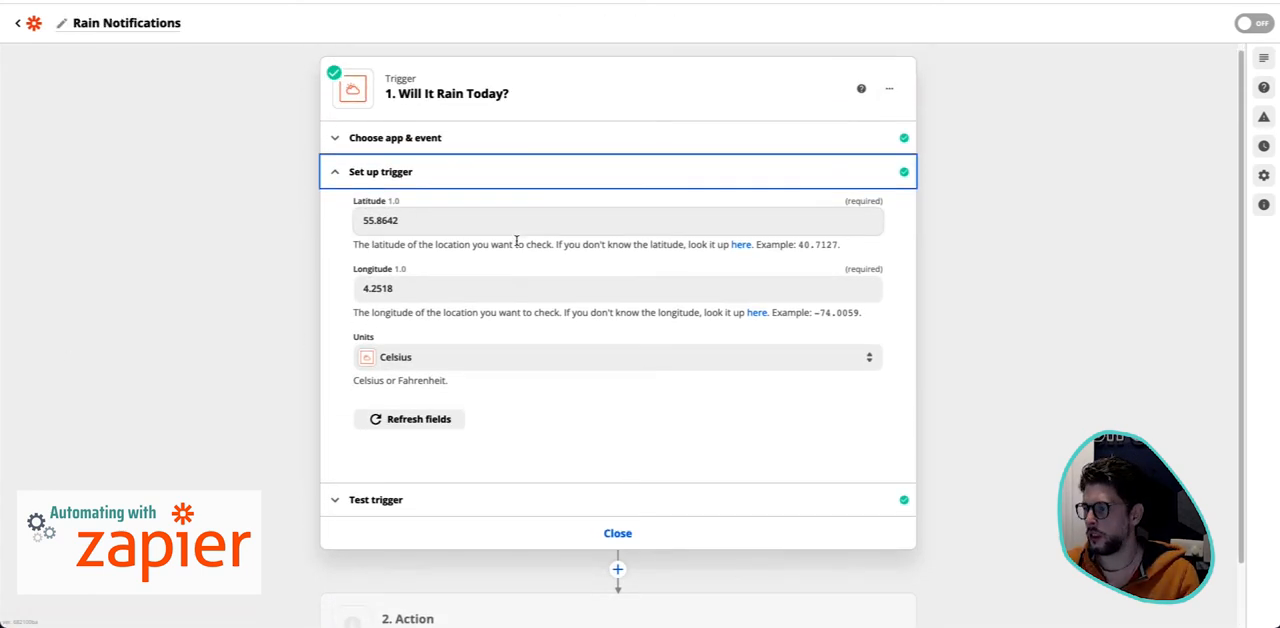
click(617, 539)
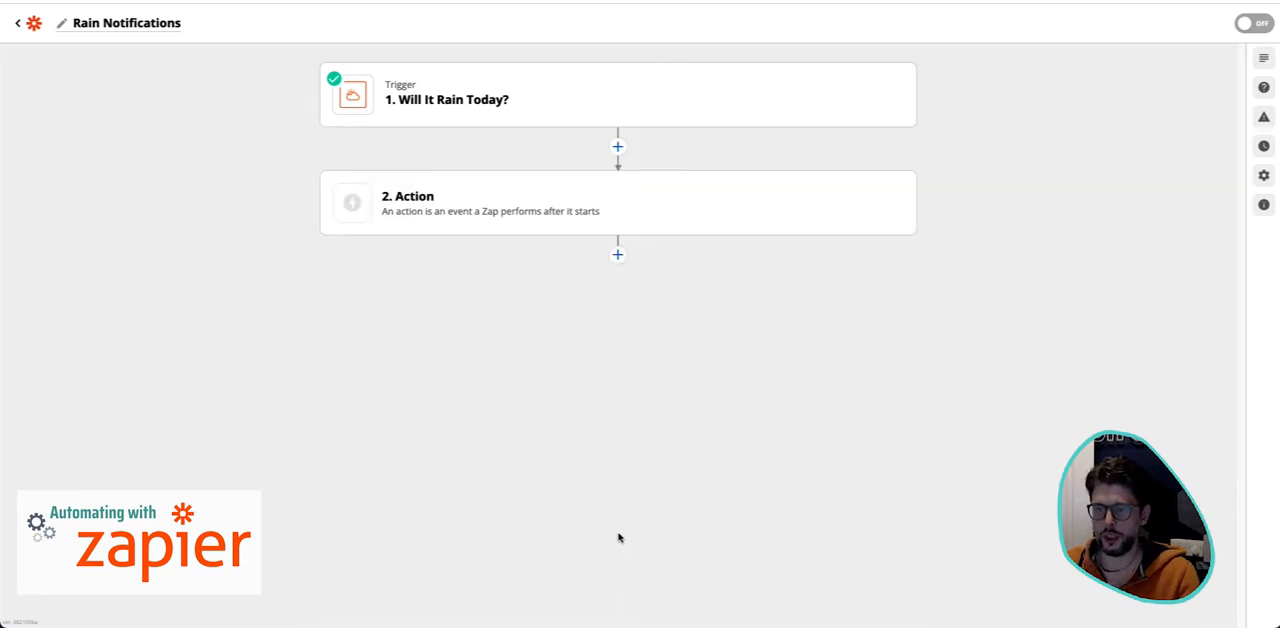
- Set the action step to Slack with the Send Channel Message event and continue to the account choice
click(490, 212)
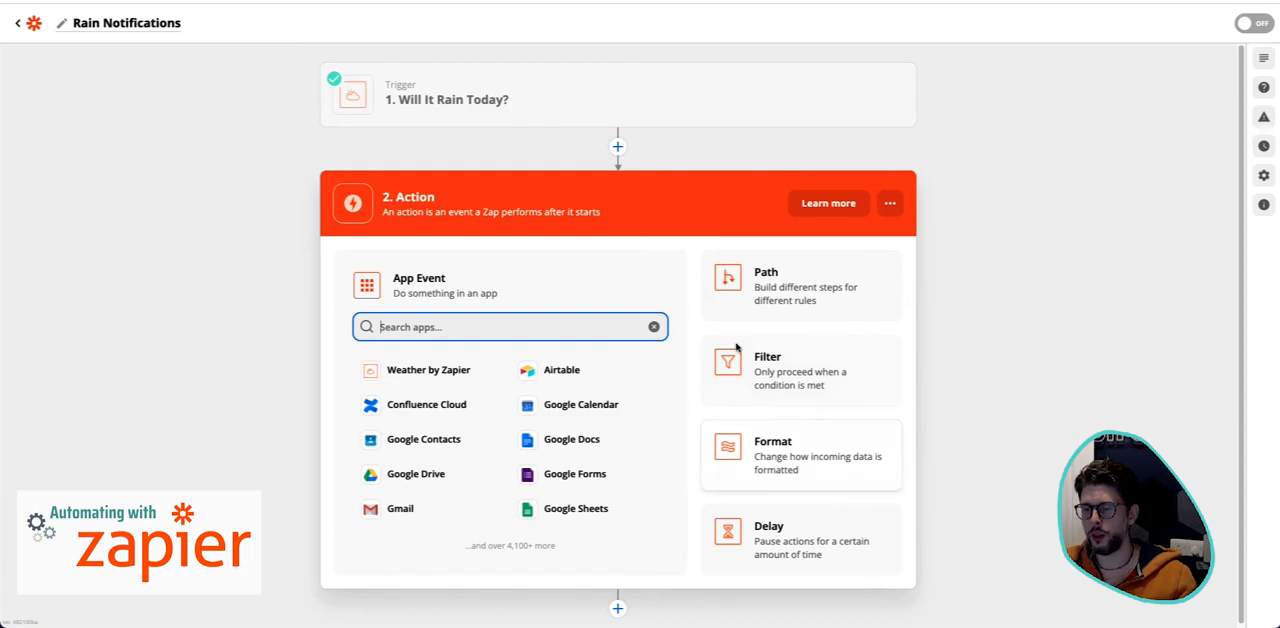
text(slack)
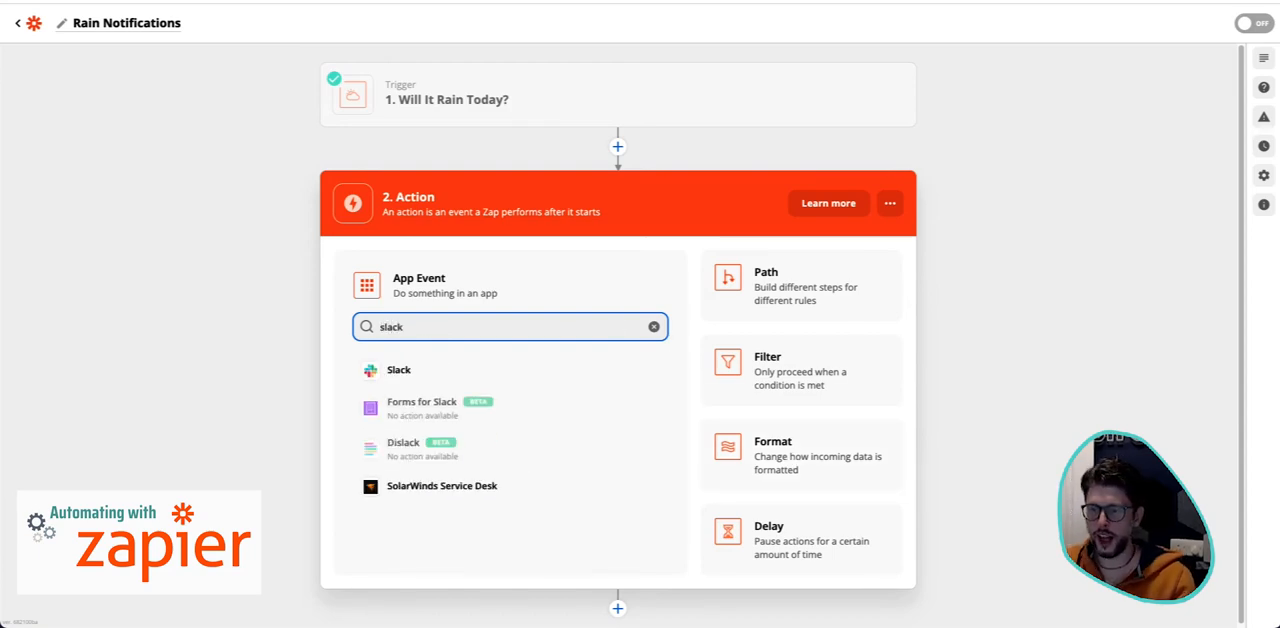
click(506, 362)
click(540, 366)
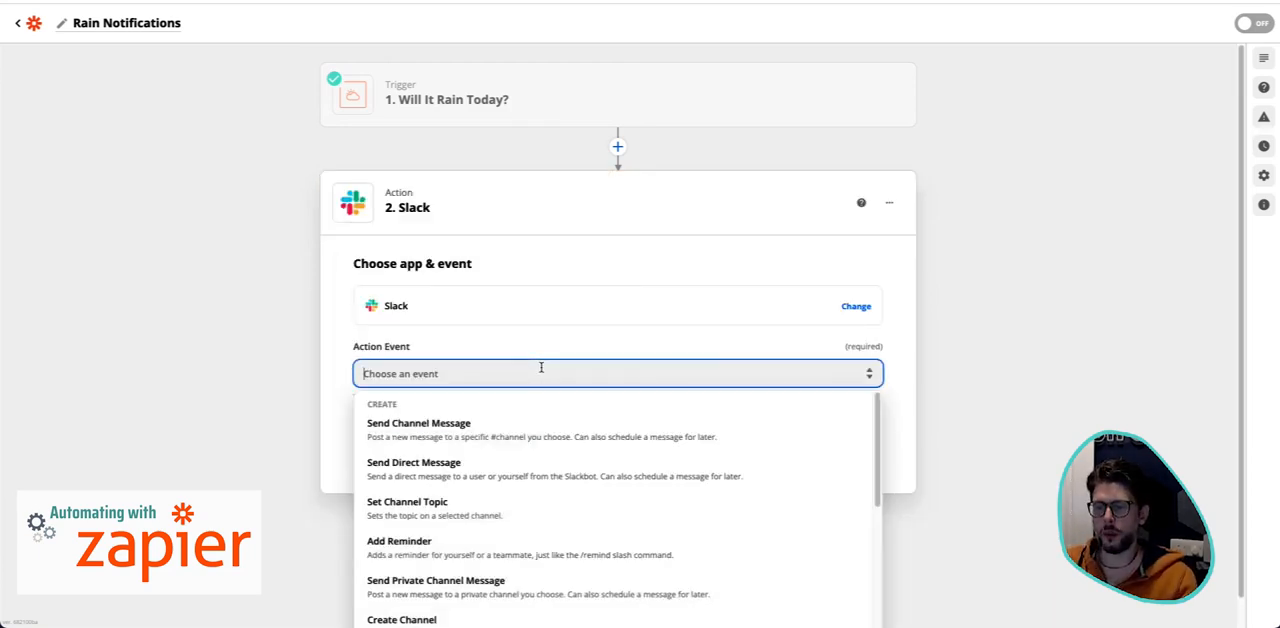
click(489, 391)
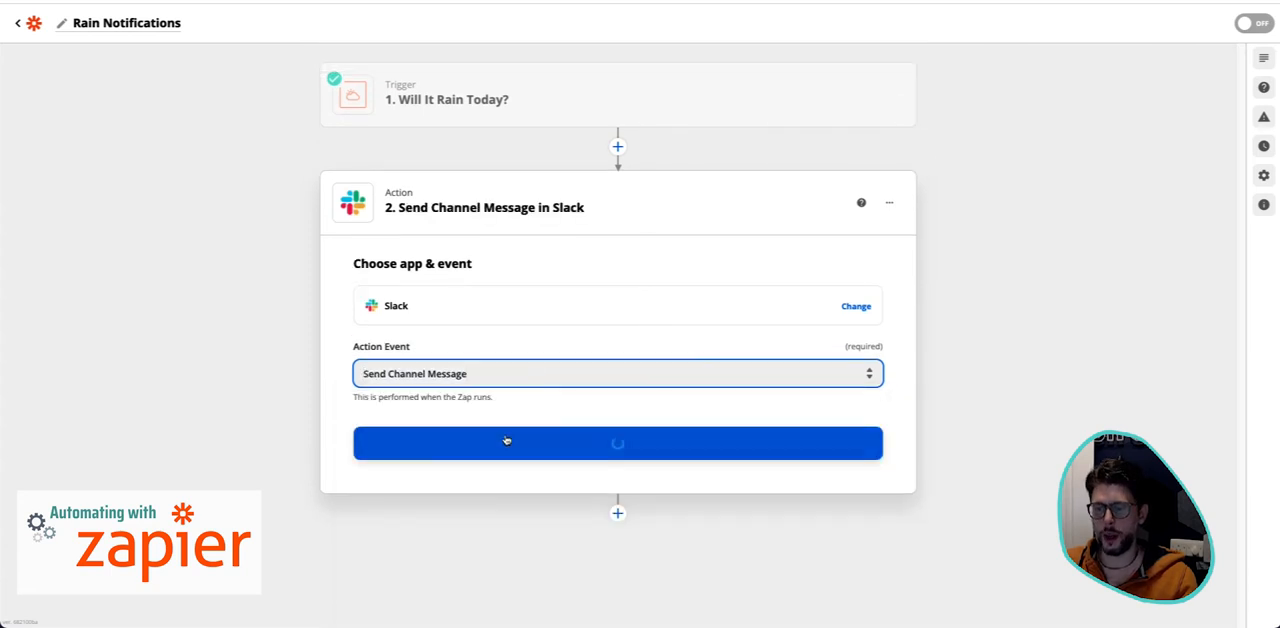
click(631, 440)
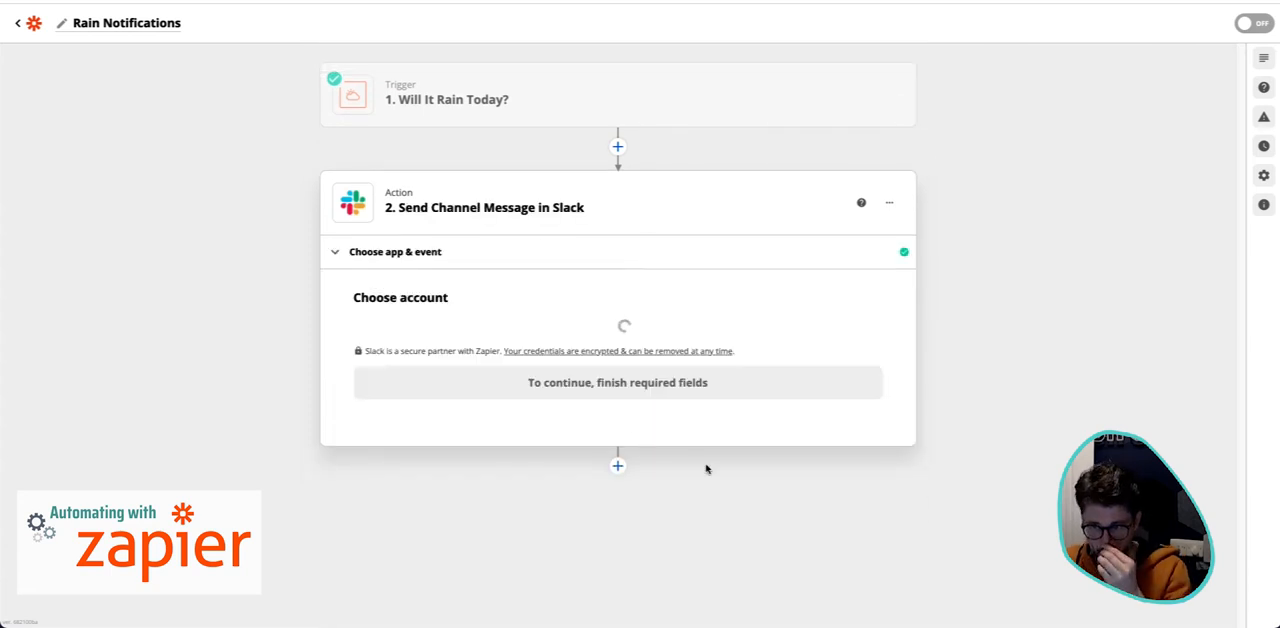
- Choose the SaaStronomical Slack account for the action and set the message channel to random
click(448, 348)
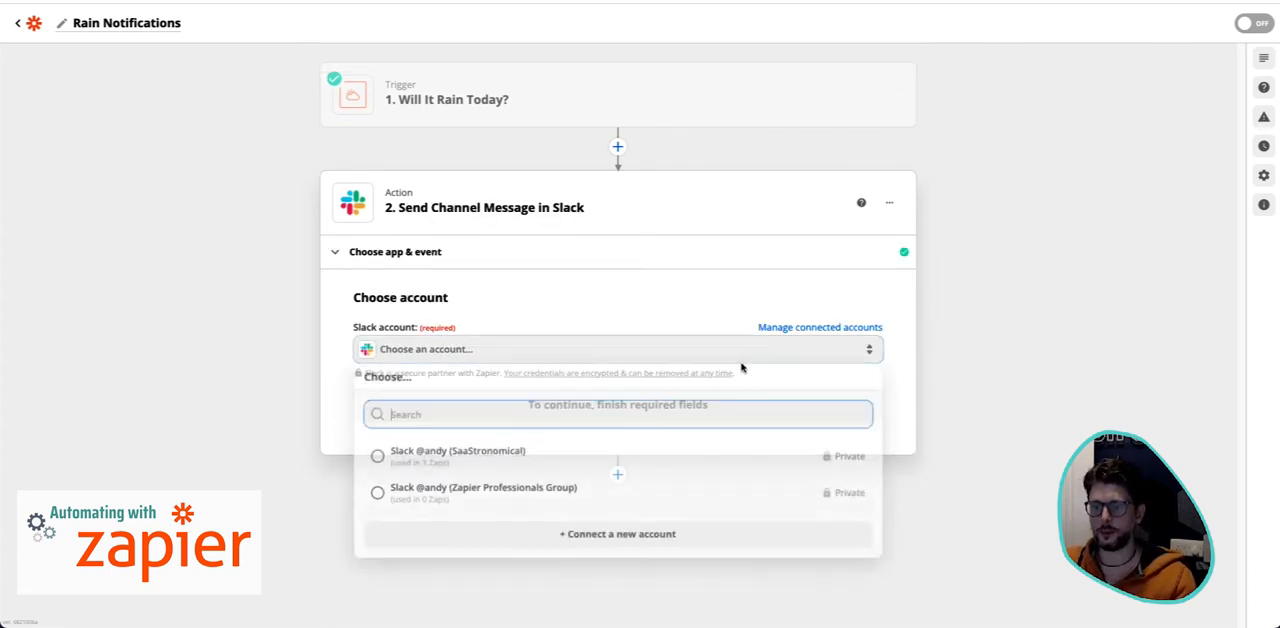
click(539, 467)
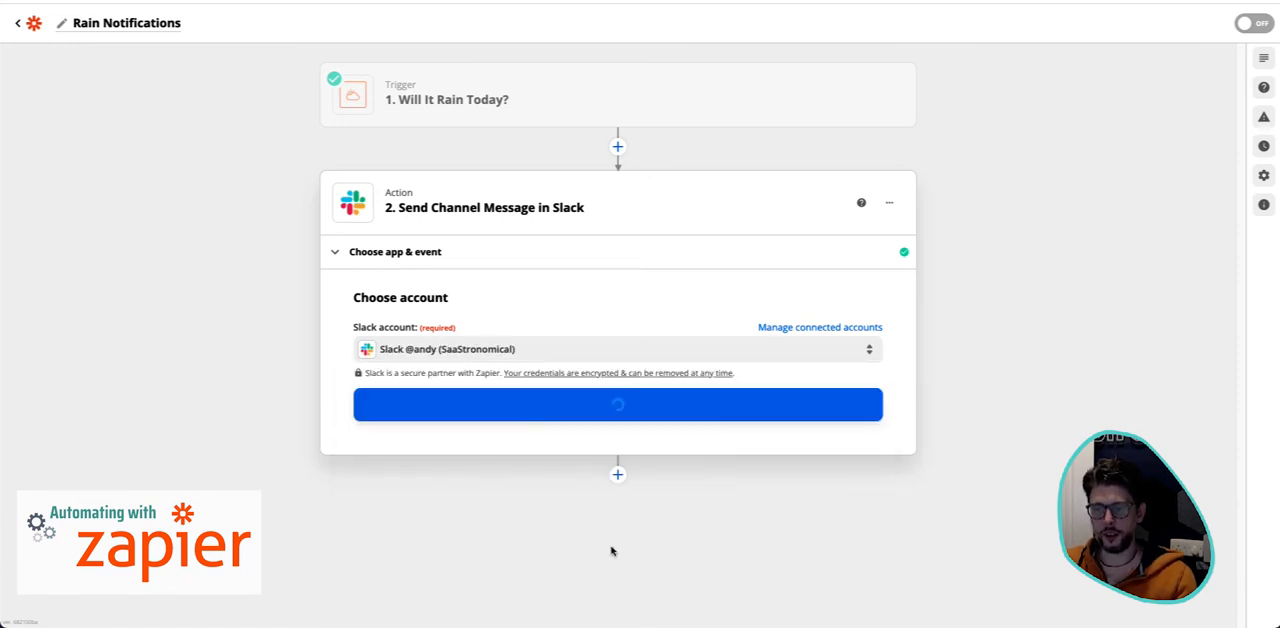
click(598, 410)
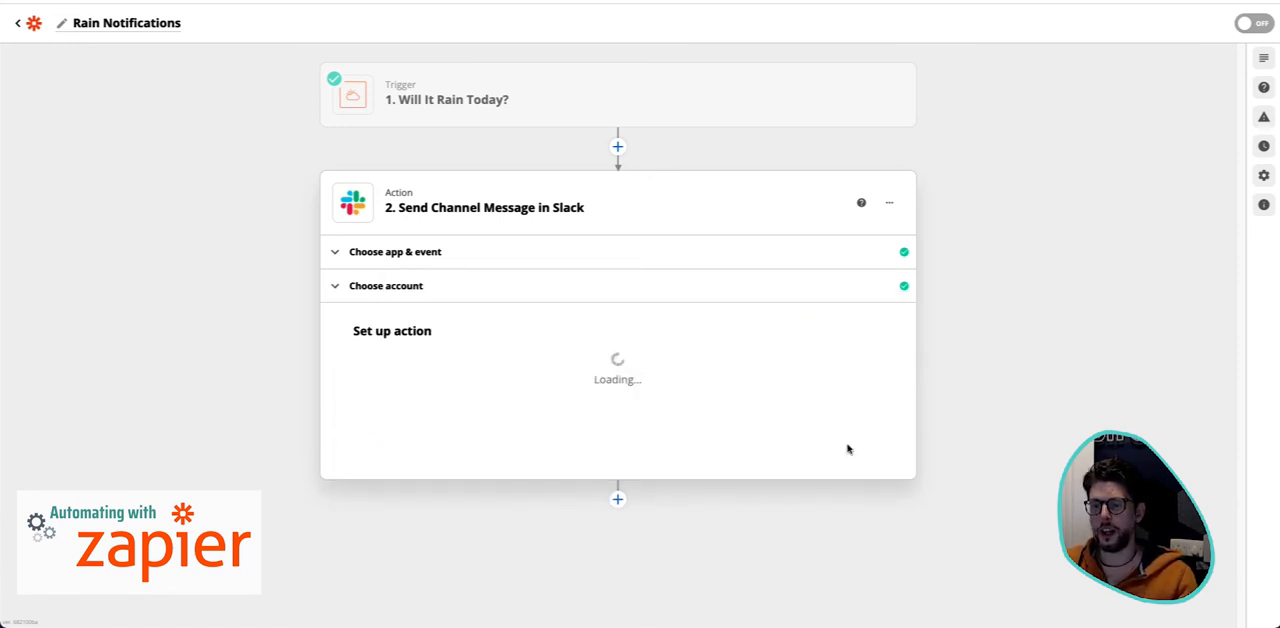
click(472, 254)
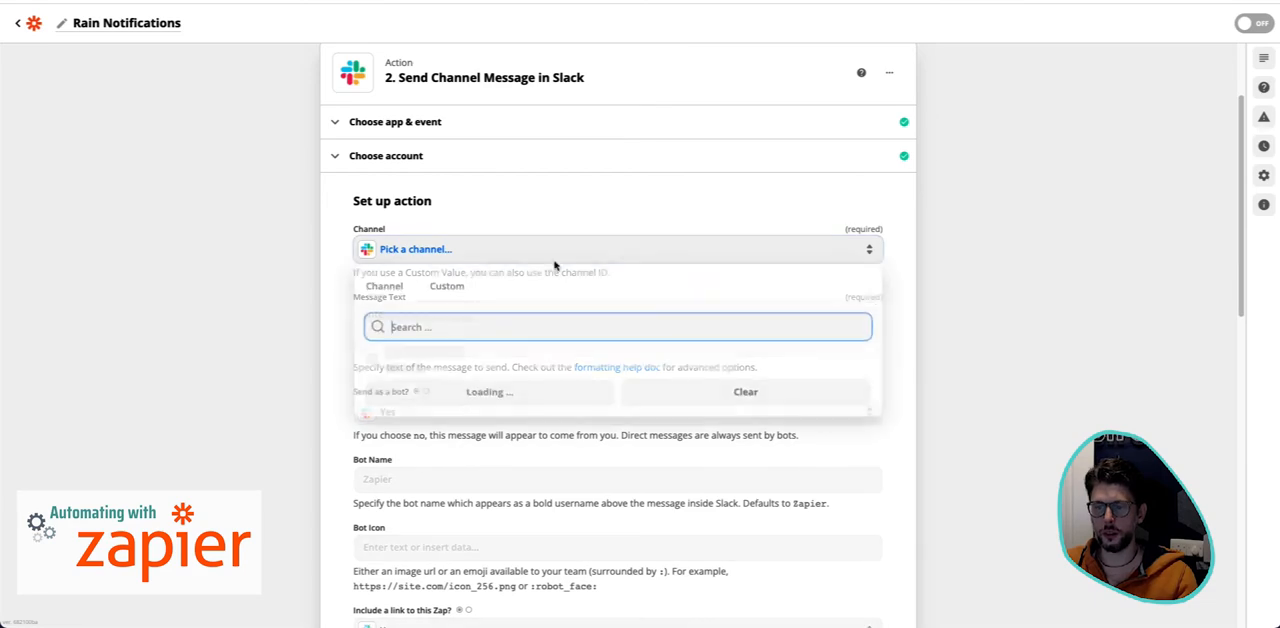
click(467, 400)
- Start the message text with the heading "**Forecast**" and insert the trigger's Summary field on the line below
scroll(1026, 408, down, 3)
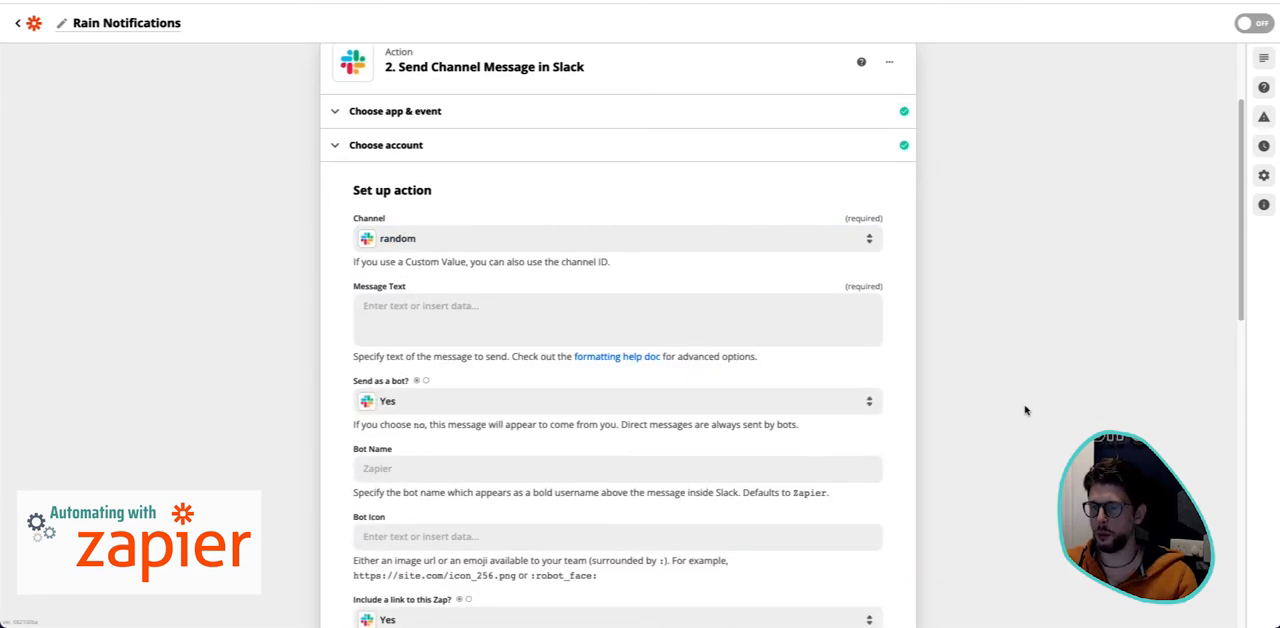
click(625, 198)
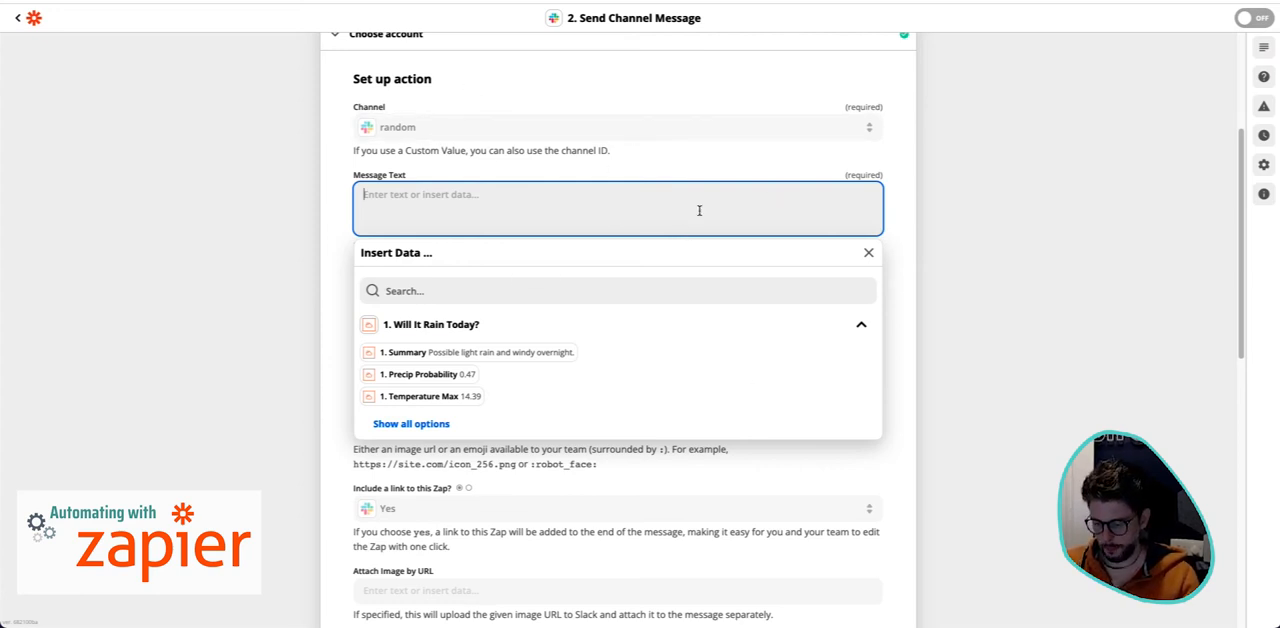
text(**)
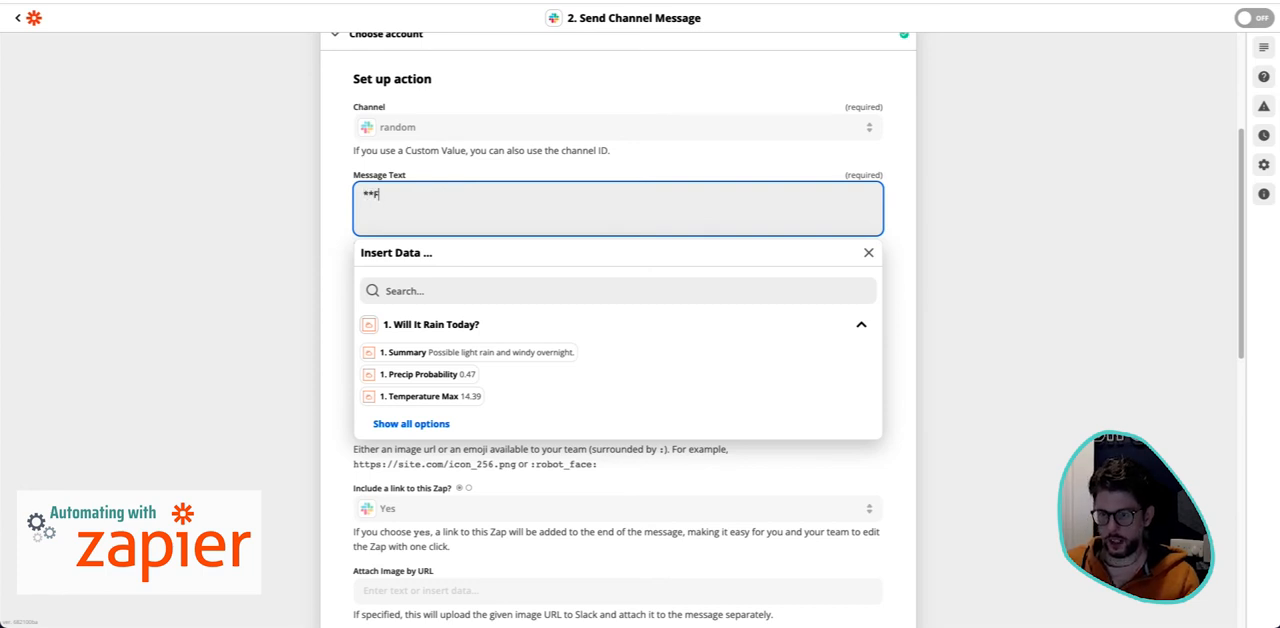
text(Forecaste)
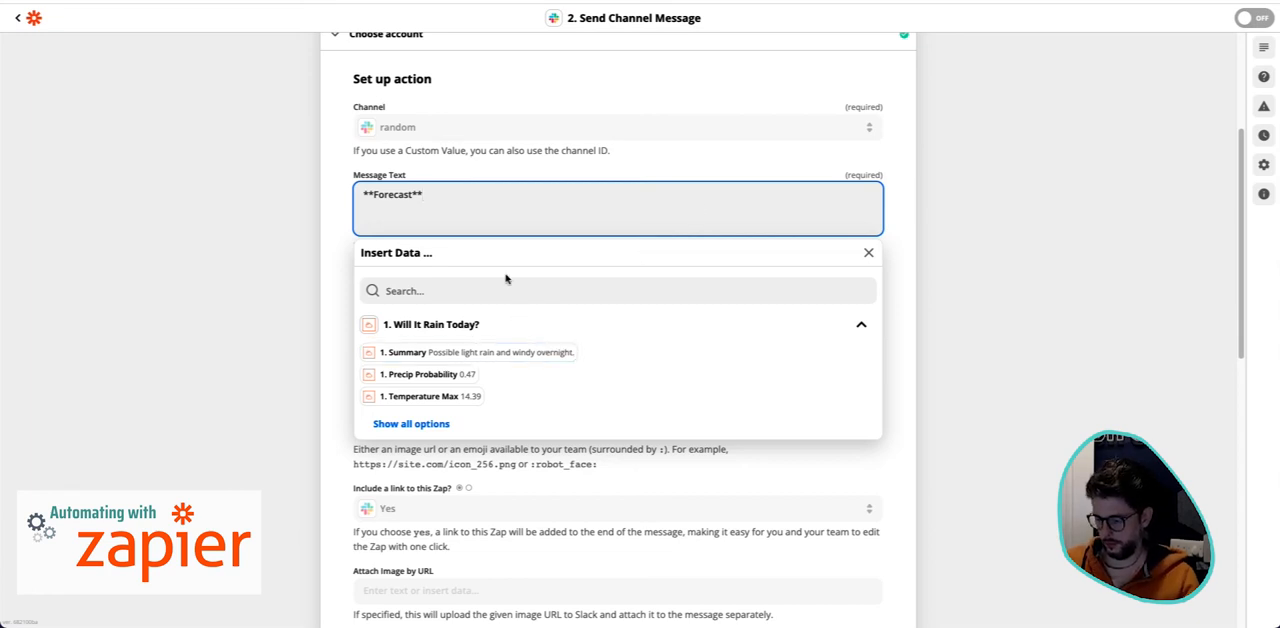
click(545, 353)
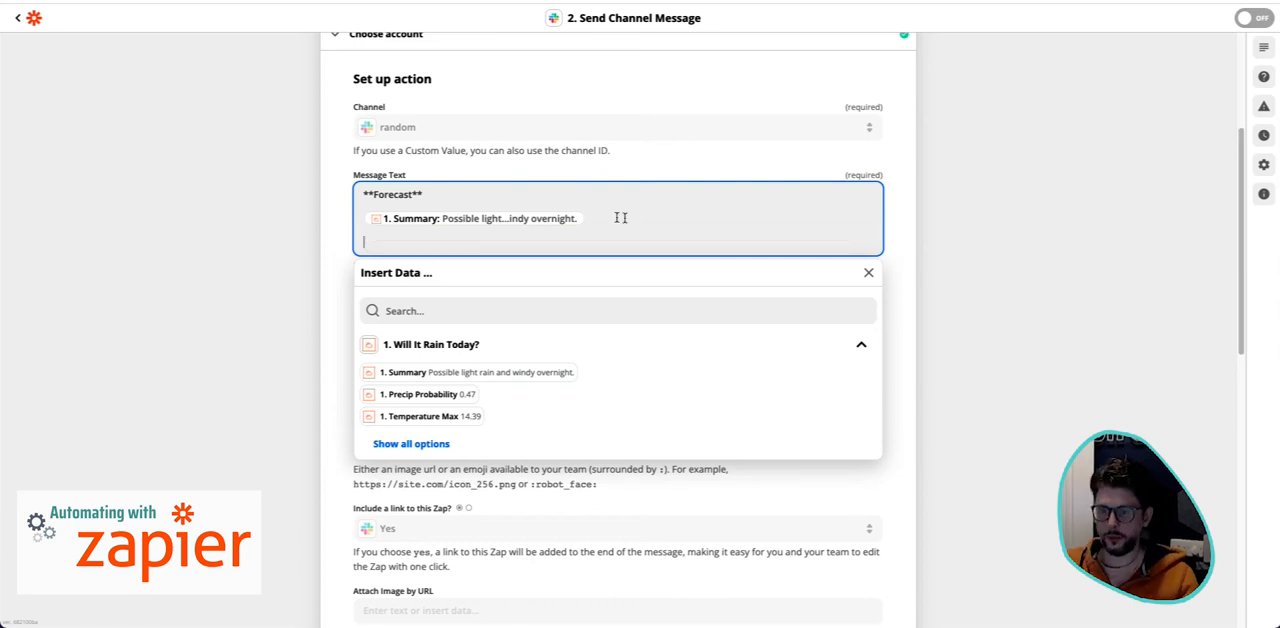
- Find the Cloud Cover field among all trigger data and add it to the message on a new line labelled "Cloud Cover:"
click(436, 446)
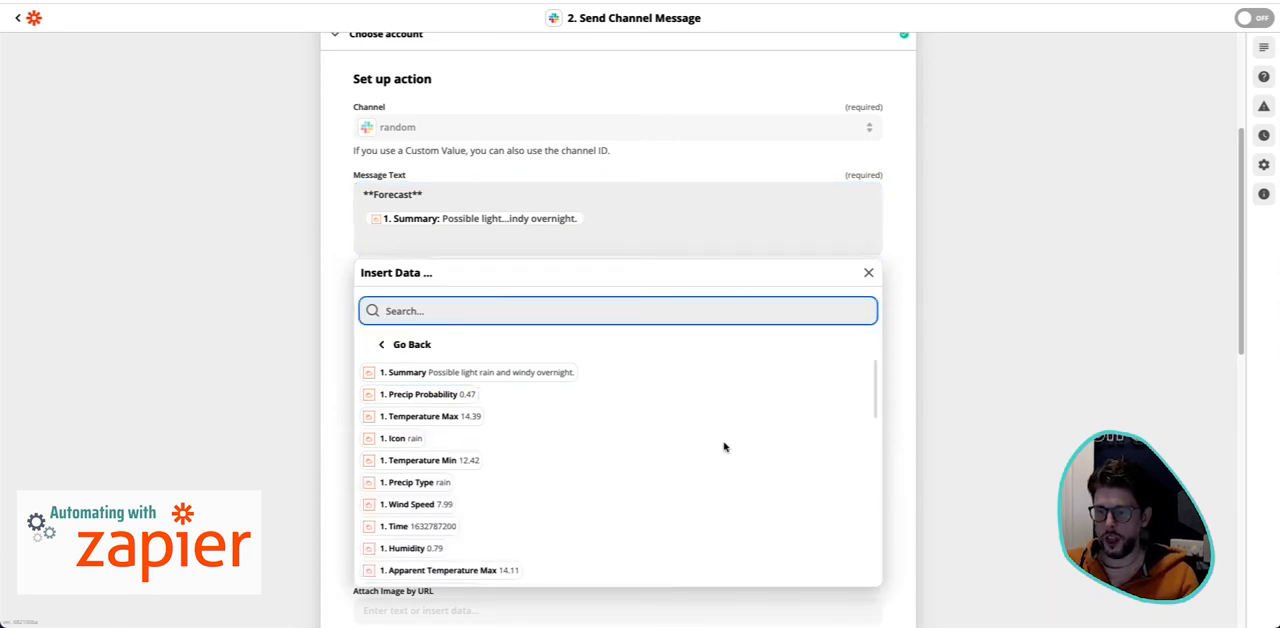
scroll(700, 435, down, 1)
scroll(470, 408, down, 4)
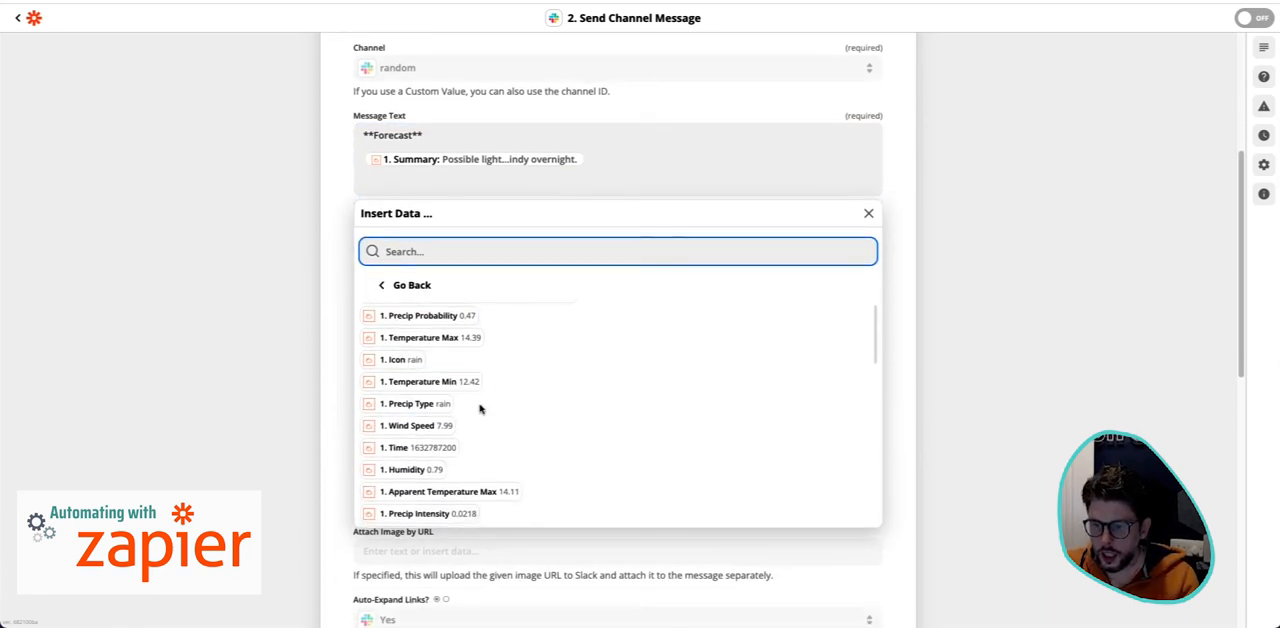
scroll(477, 408, down, 8)
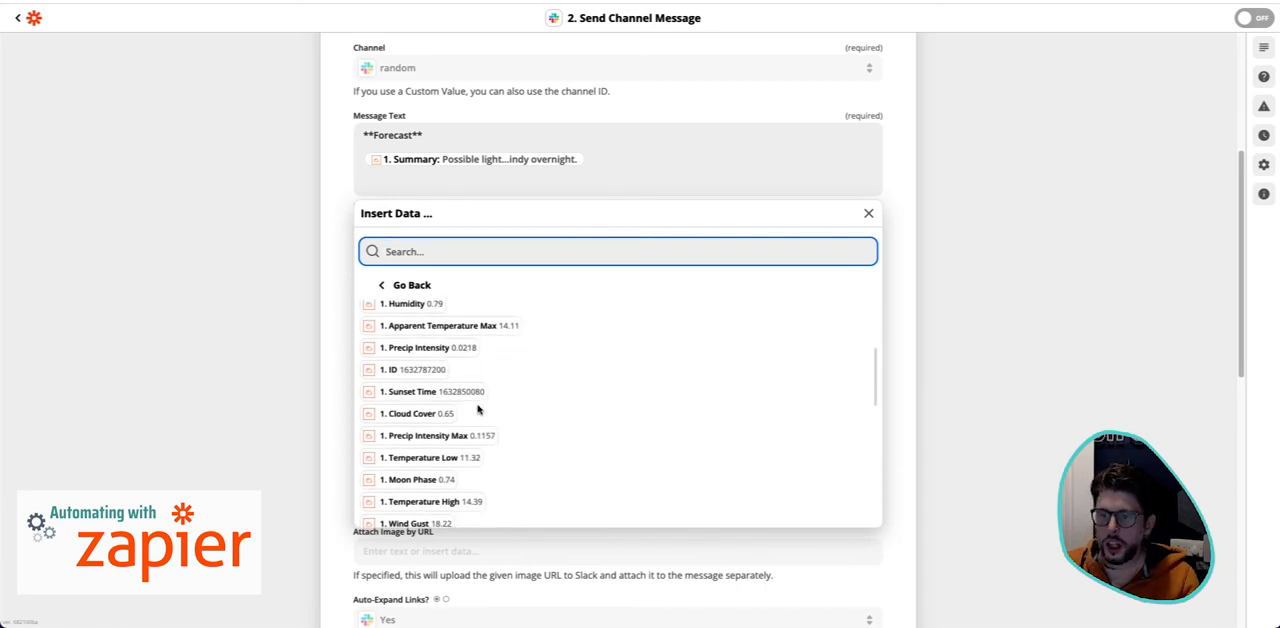
scroll(477, 410, down, 1)
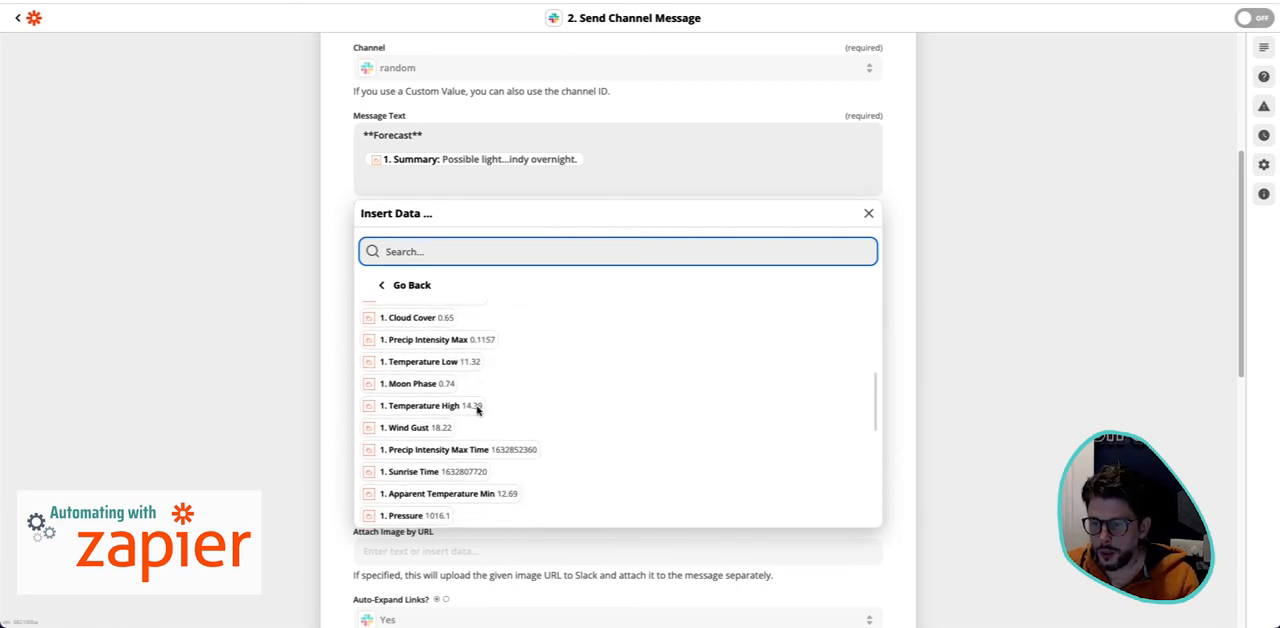
scroll(477, 410, up, 1)
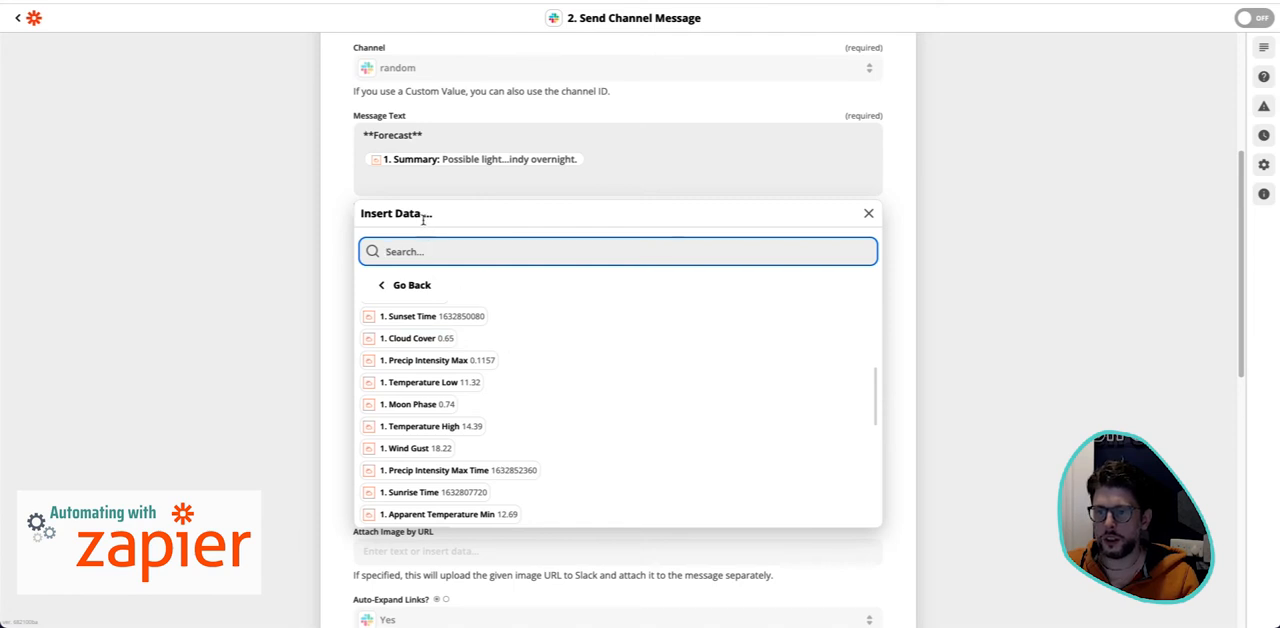
click(421, 182)
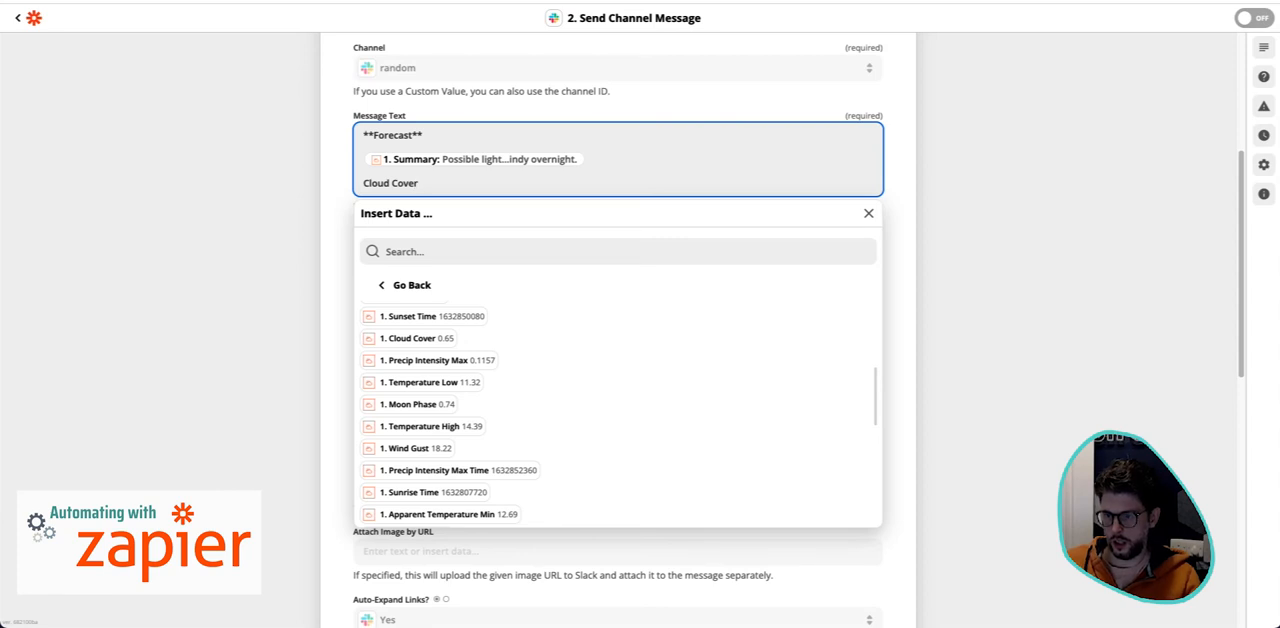
click(445, 338)
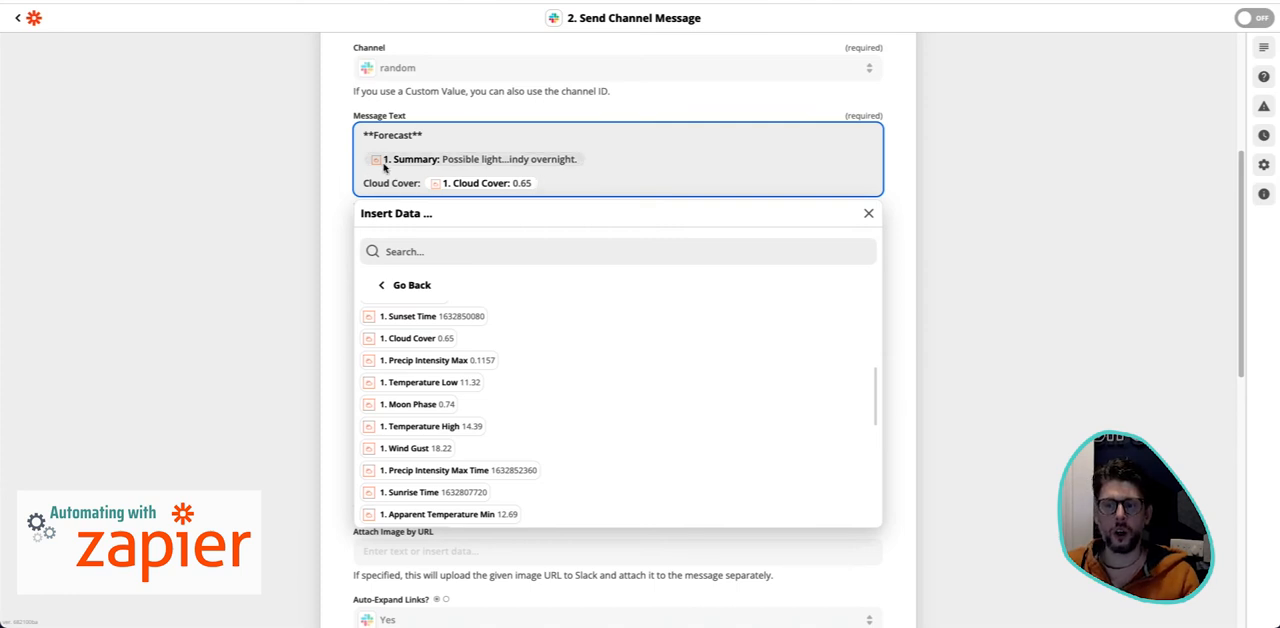
drag(421, 183, 362, 180)
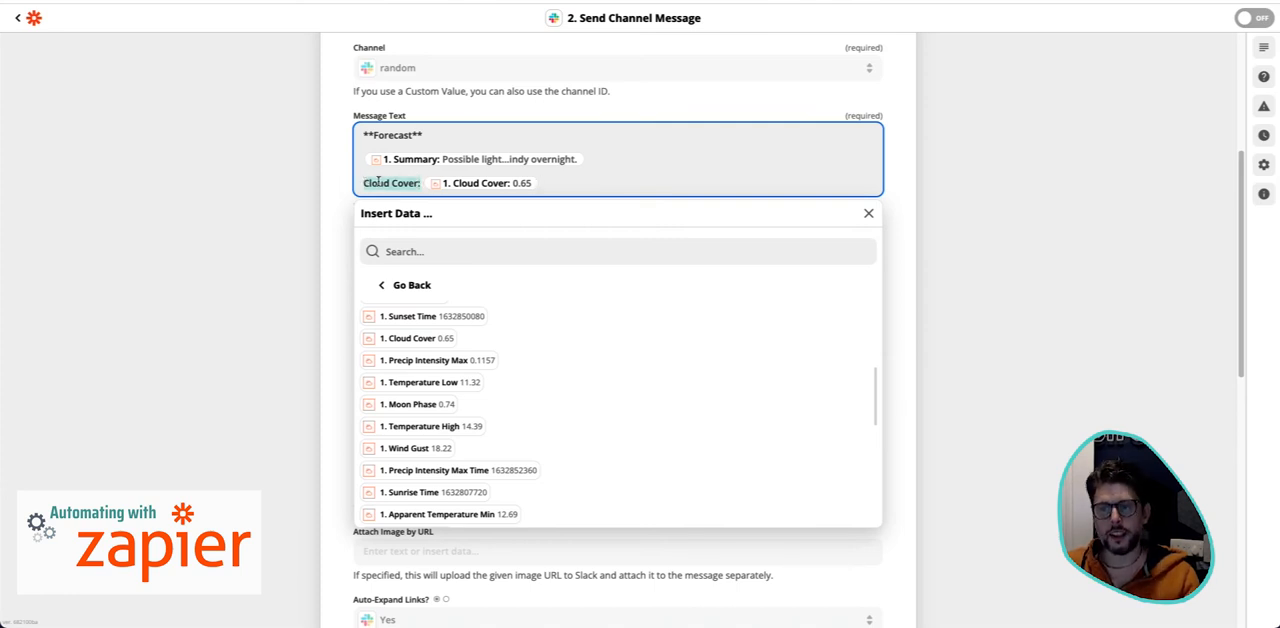
click(554, 188)
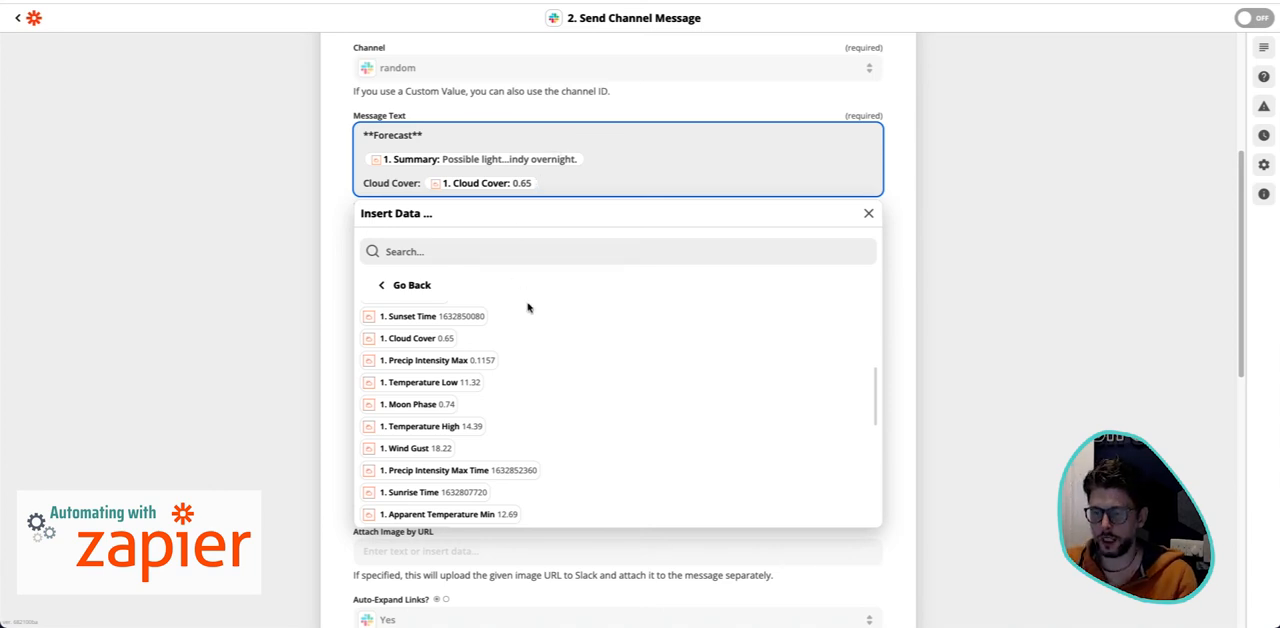
- Set the bot name for the Slack message to "Rain Bot"
scroll(541, 391, down, 1)
key(Escape)
scroll(511, 271, down, 1)
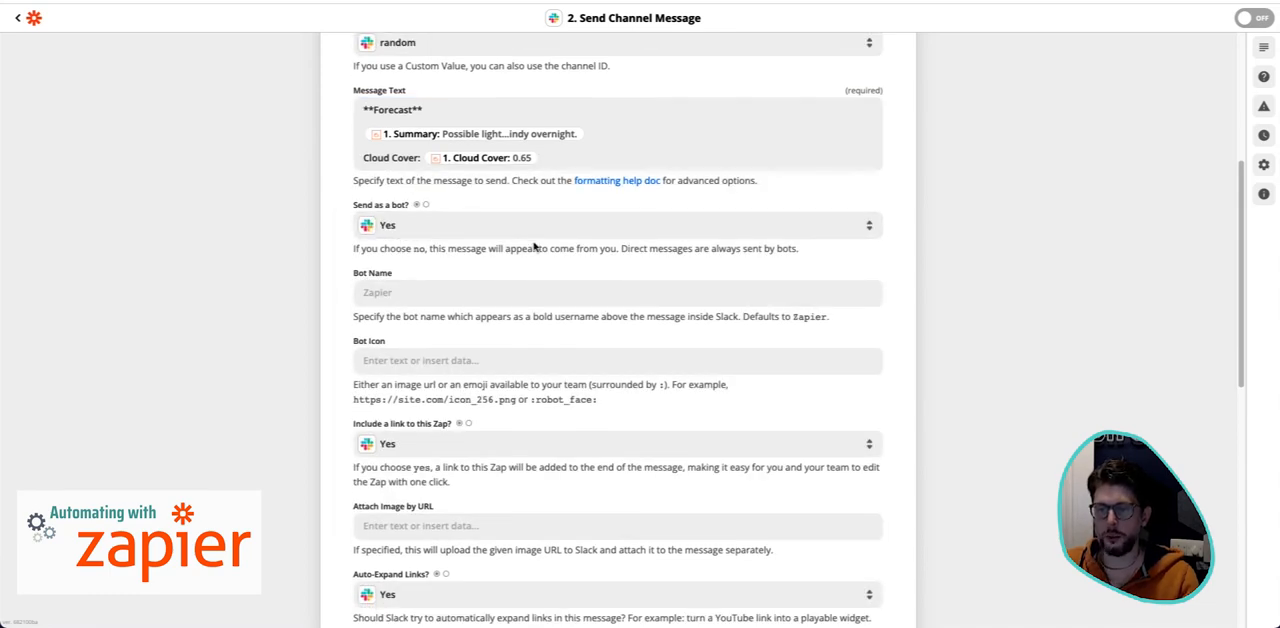
click(447, 300)
text(Rain Bot)
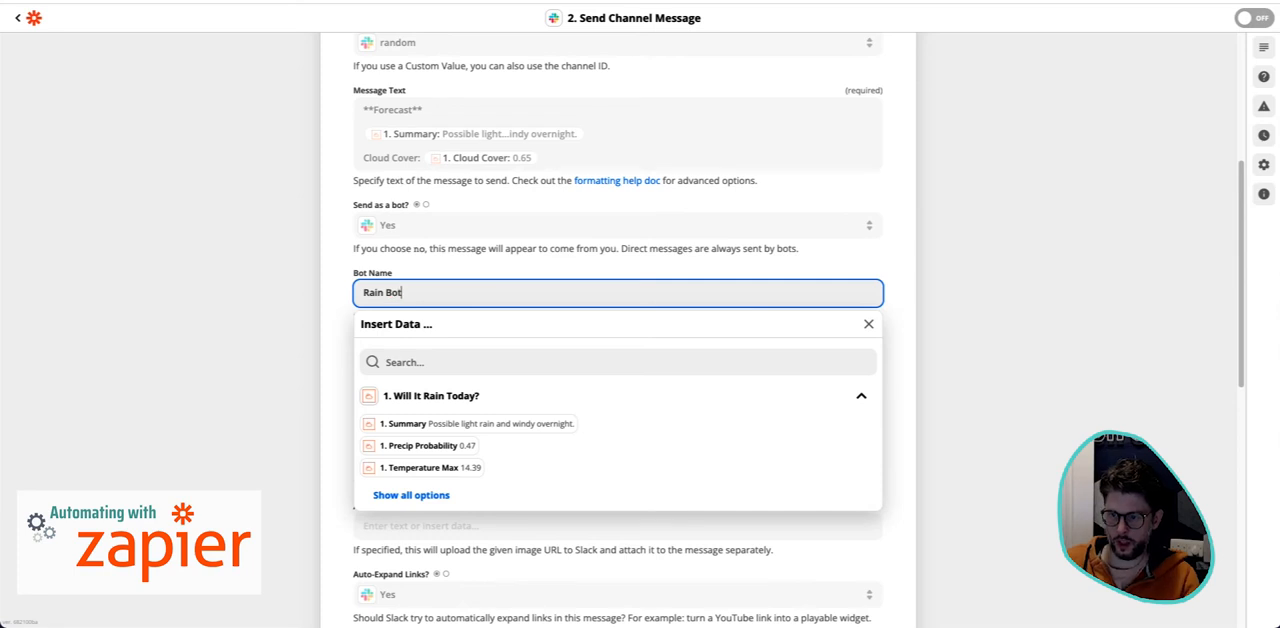
- Change the message text's heading to "**Glasgow Forecast**"
click(630, 143)
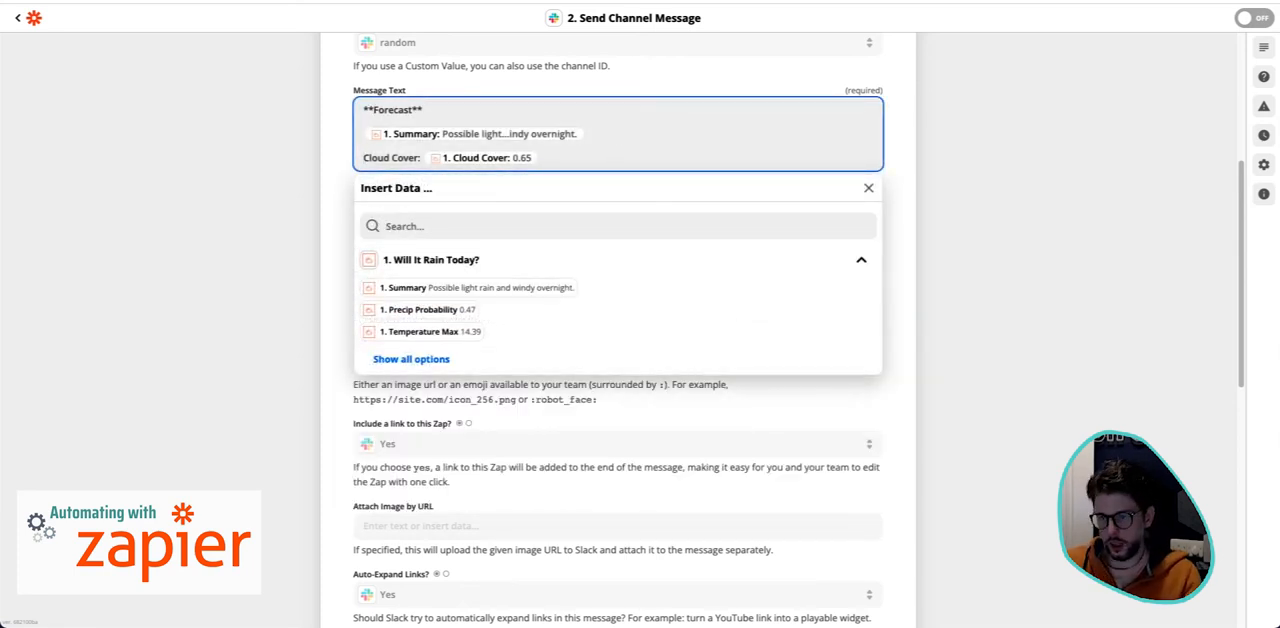
text(Glasgow)
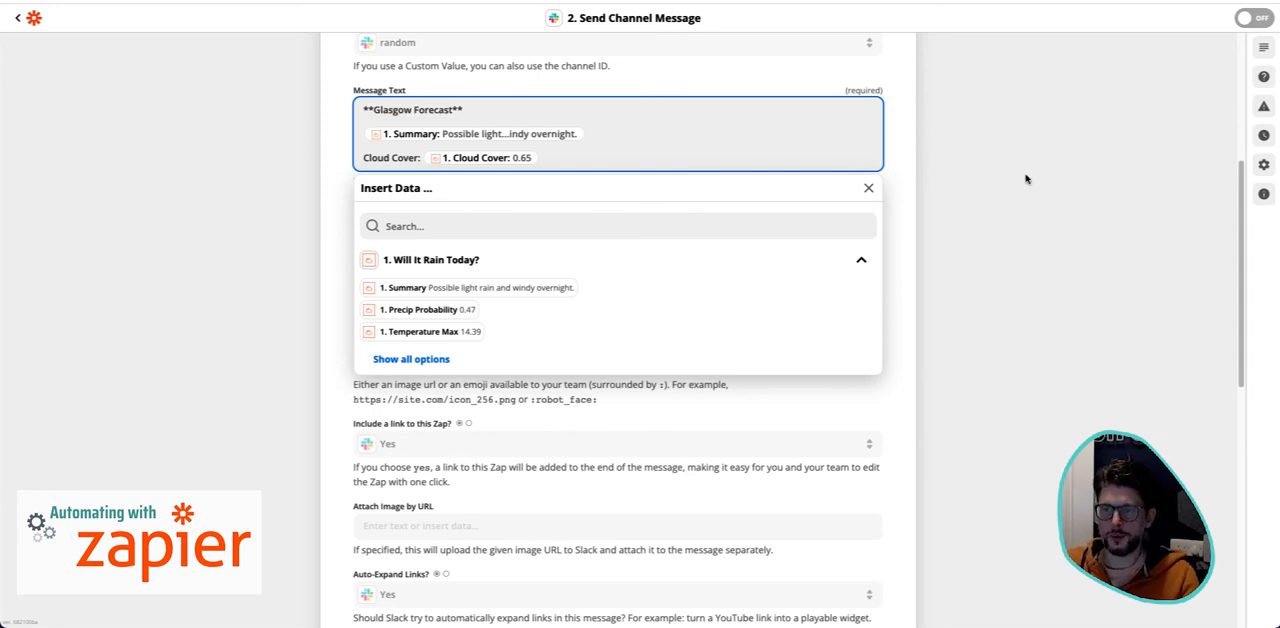
click(1025, 179)
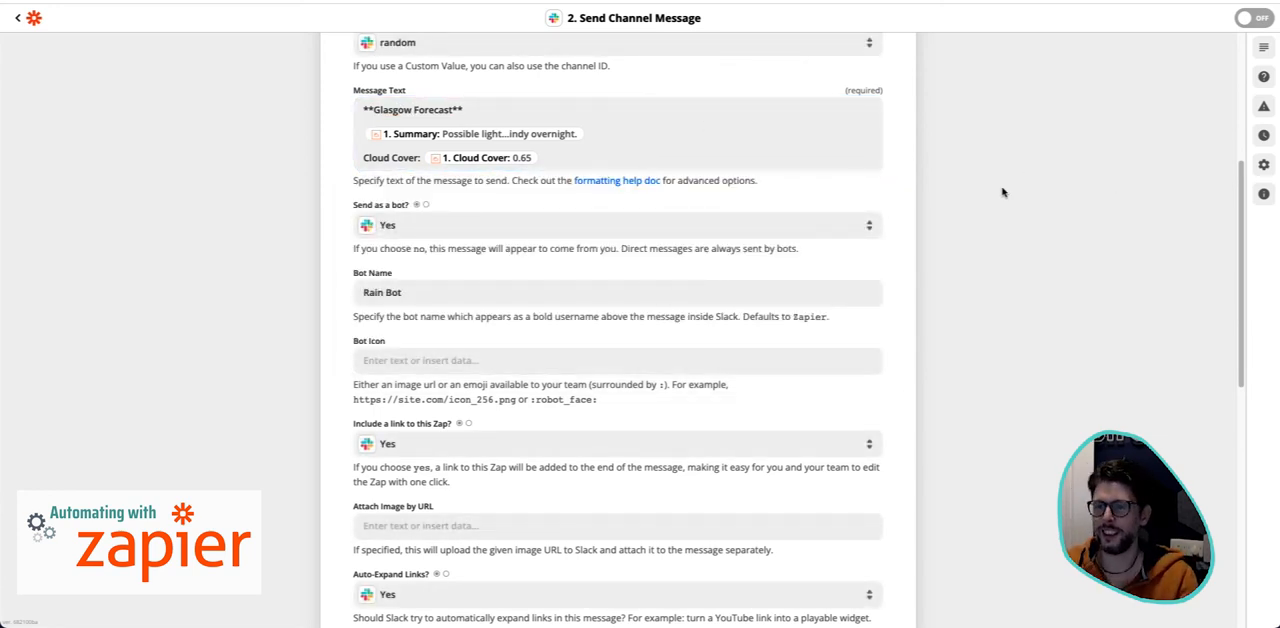
- Search Google for "rain icon" in a new browser tab to find an image for the Bot Icon field
scroll(458, 365, down, 1)
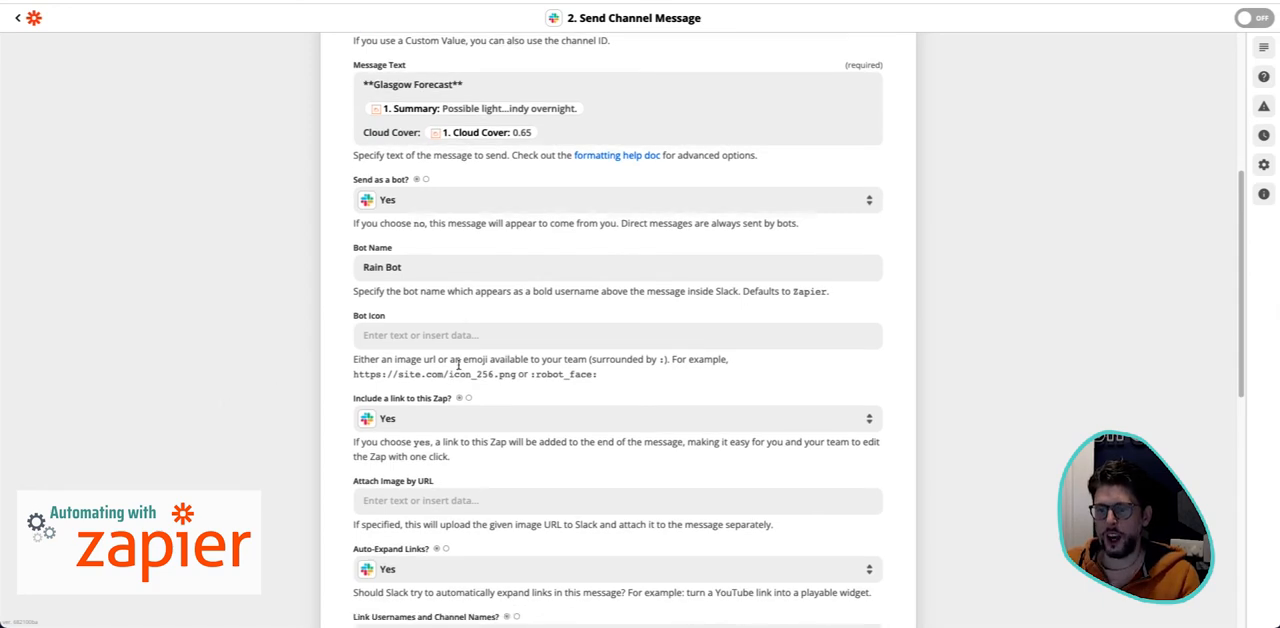
click(465, 340)
key(Escape)
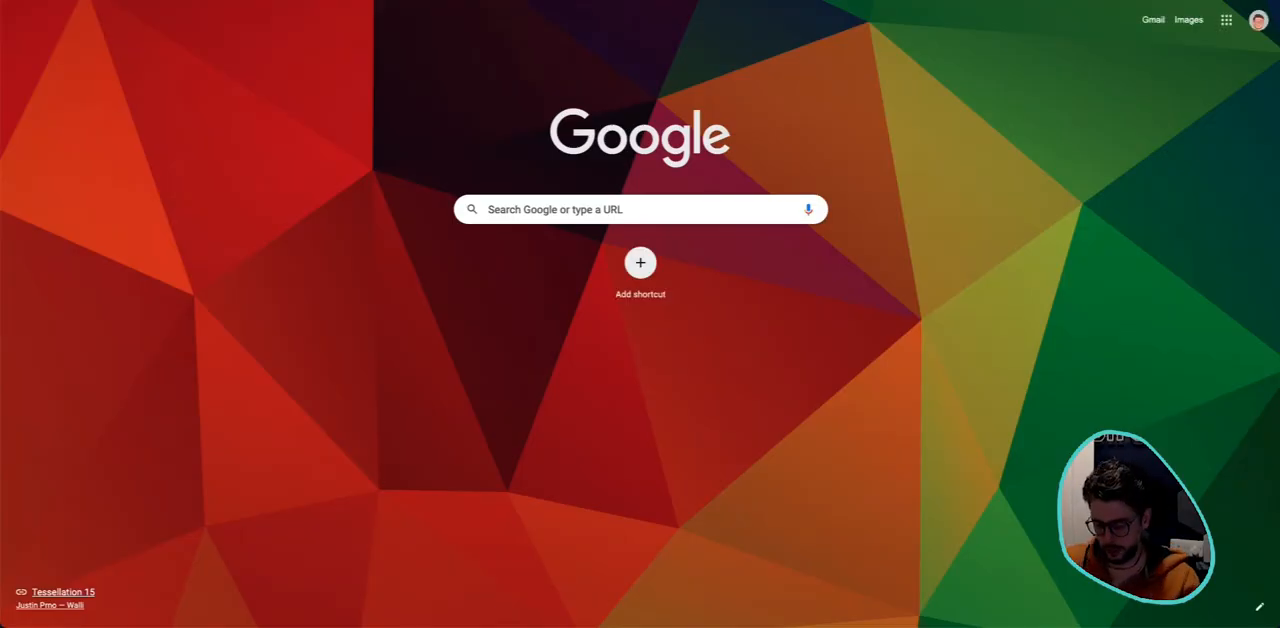
text(bot)
key(BackSpace)
key(BackSpace)
key(BackSpace)
text(rain i)
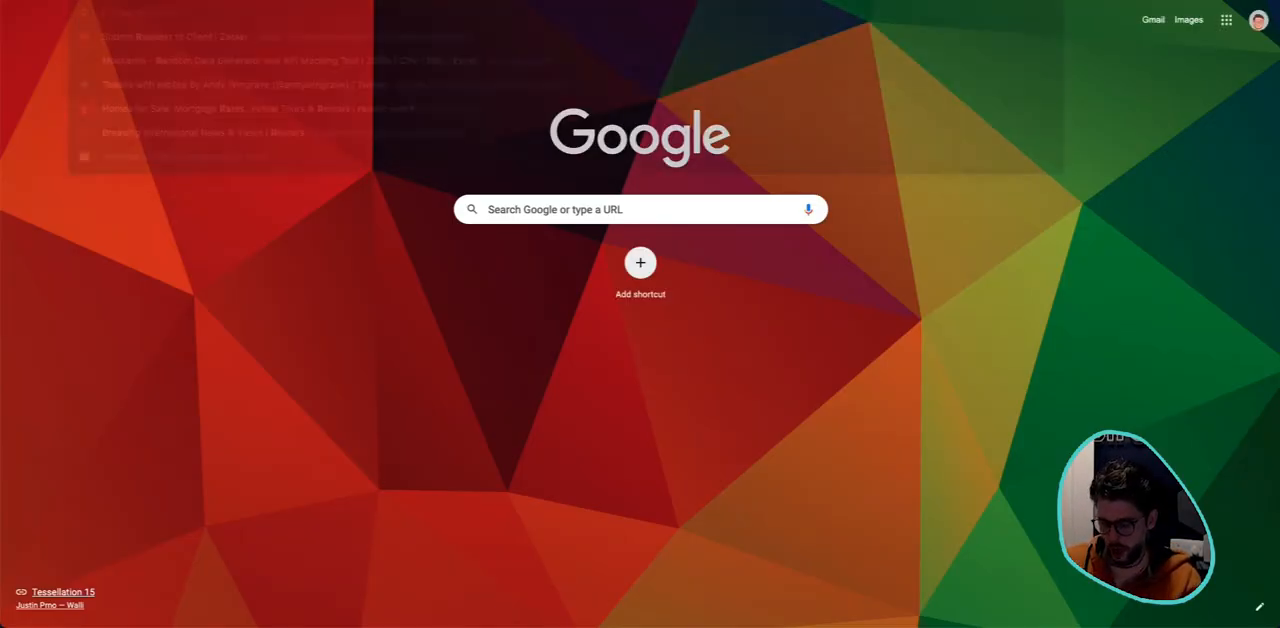
text(con)
key(Return)
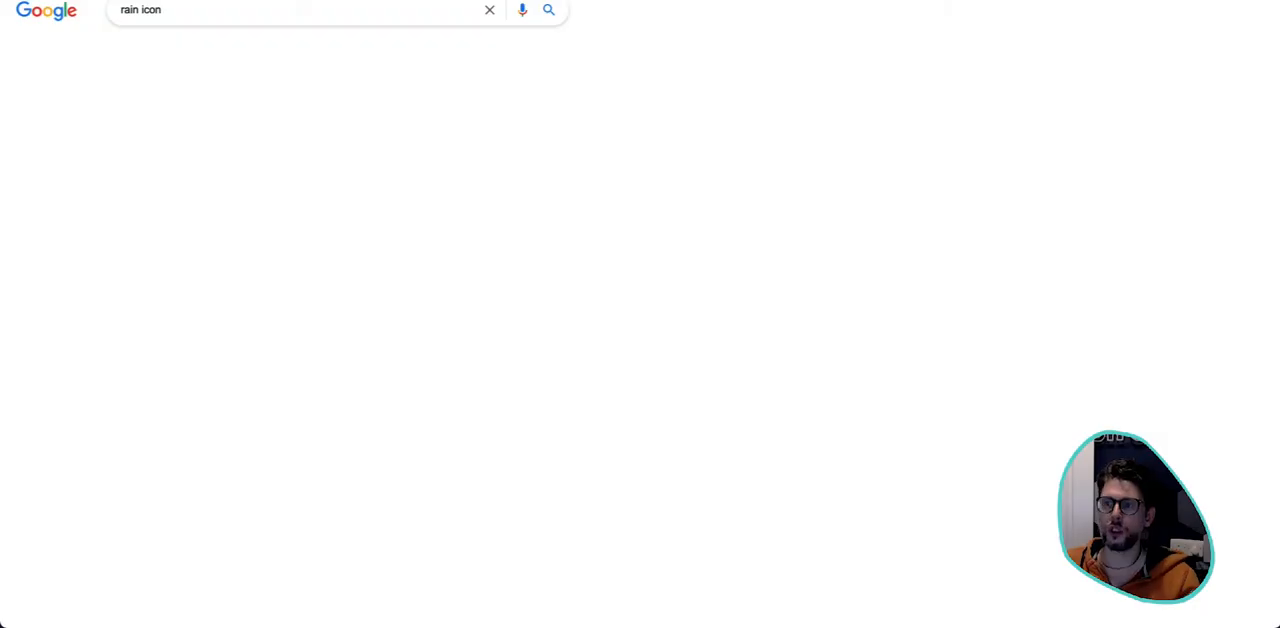
scroll(311, 189, down, 5)
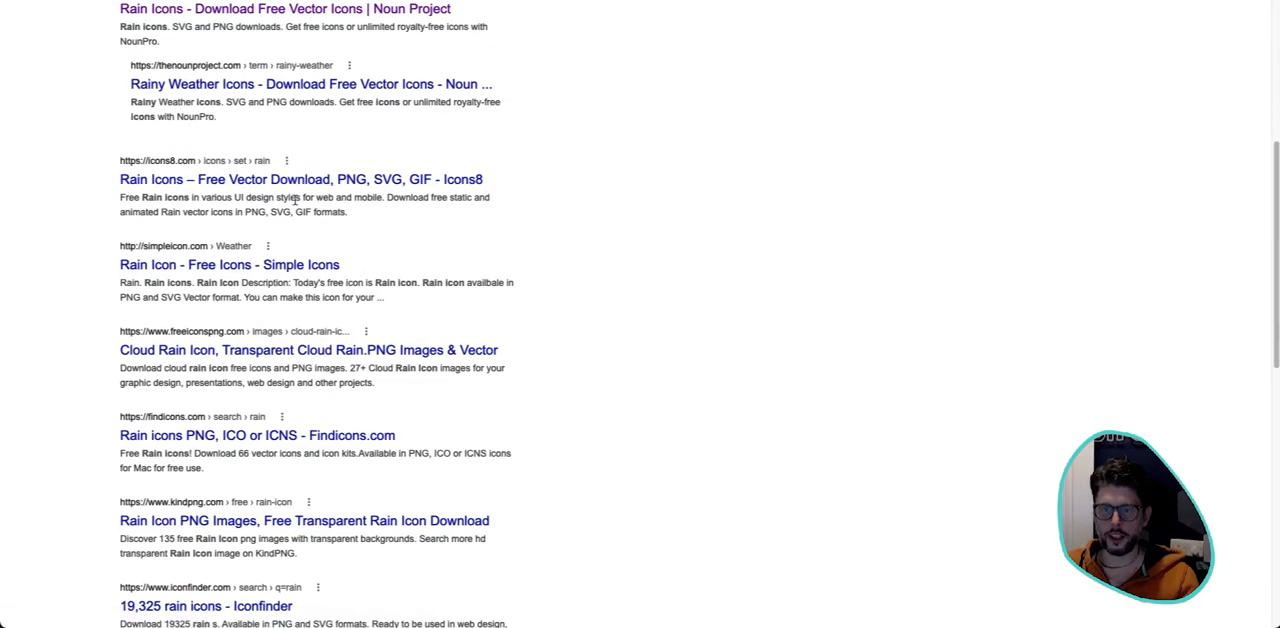
click(287, 266)
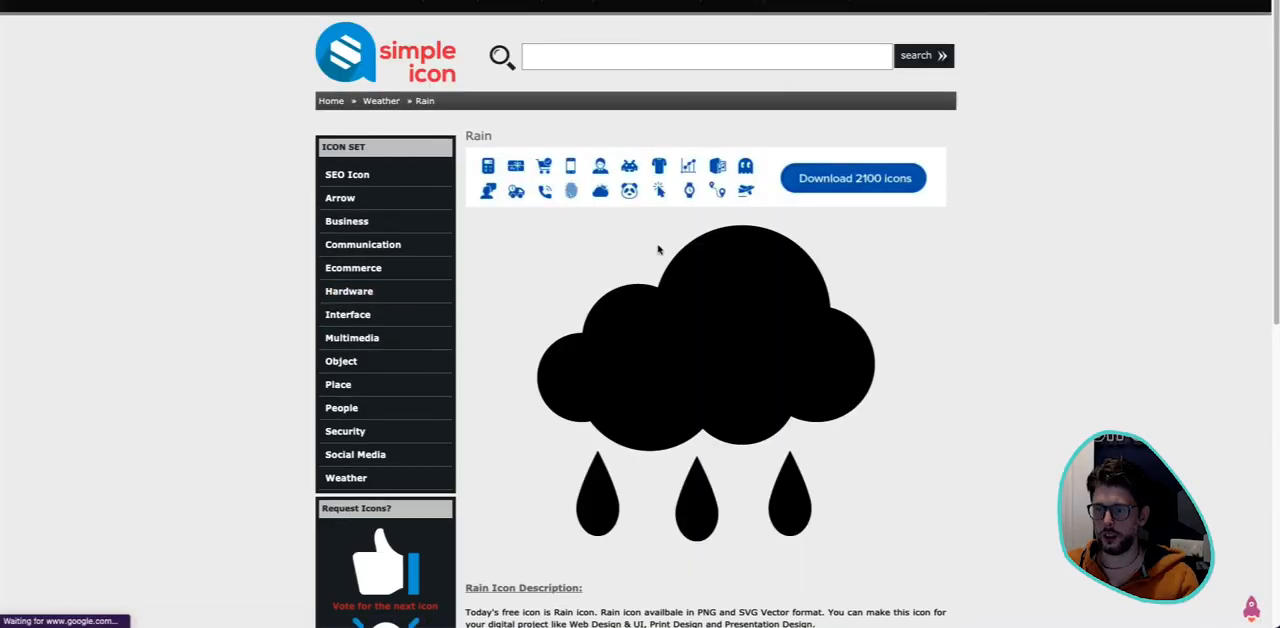
right_click(742, 350)
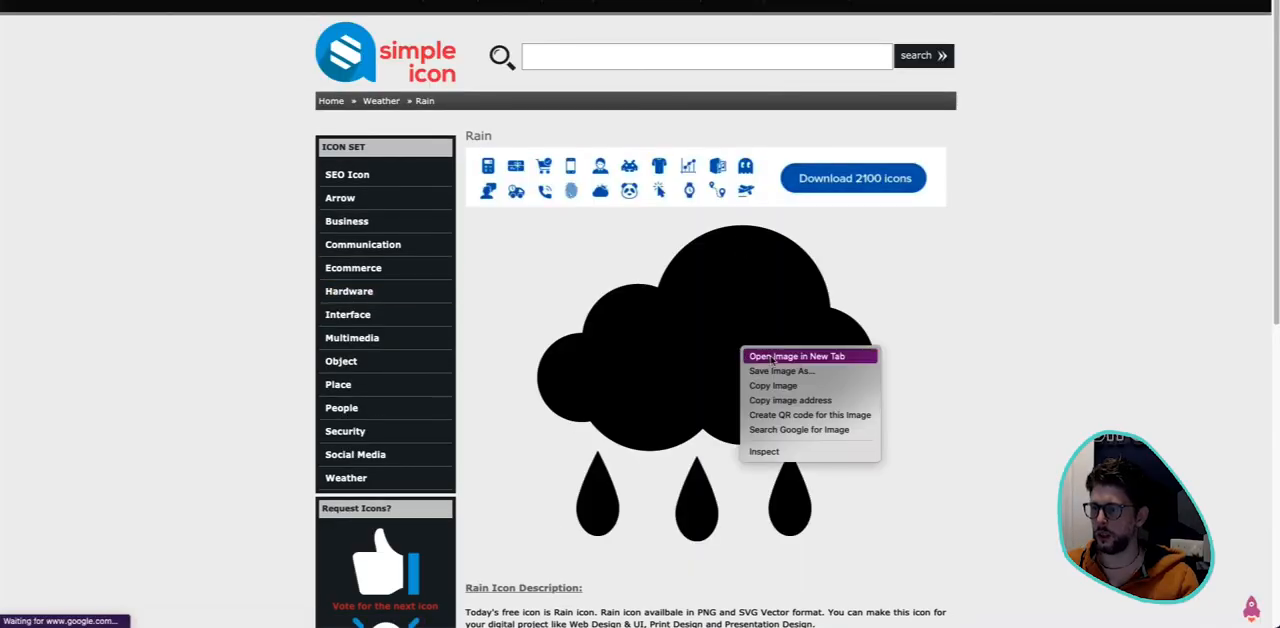
key(Return)
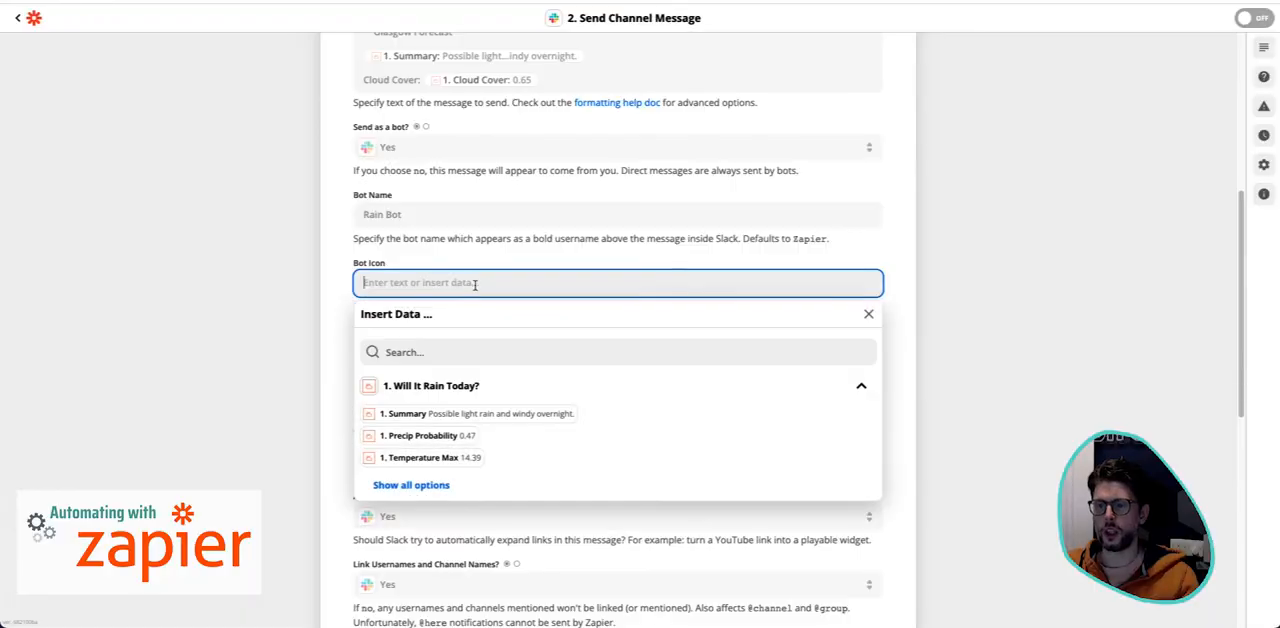
text(http://simpleicon.com/wp-content/uploads/rain.png)
click(456, 316)
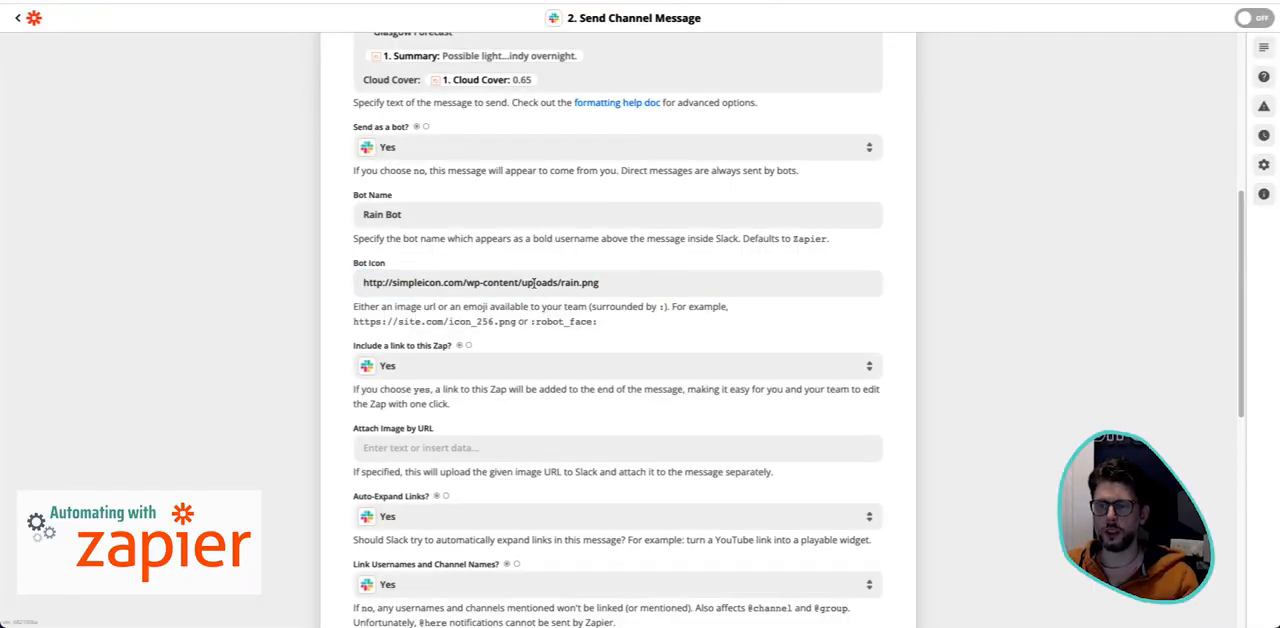
click(537, 283)
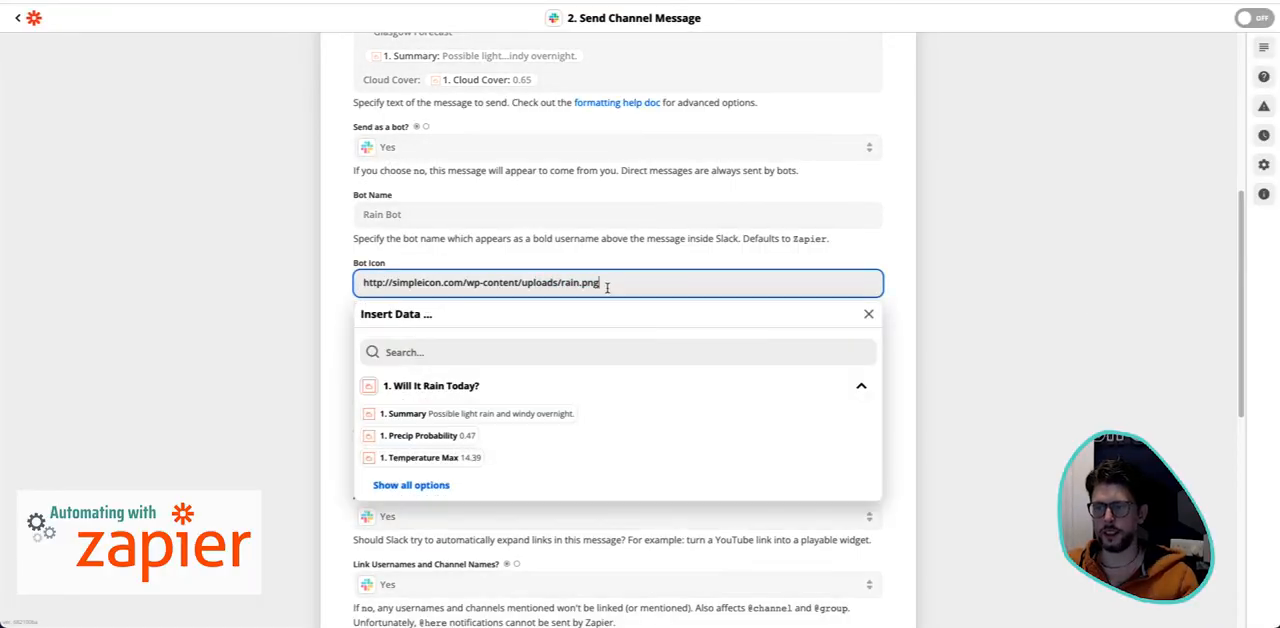
drag(606, 284, 583, 284)
click(1037, 276)
- Set the option to include a link to this Zap to No
scroll(1033, 330, down, 2)
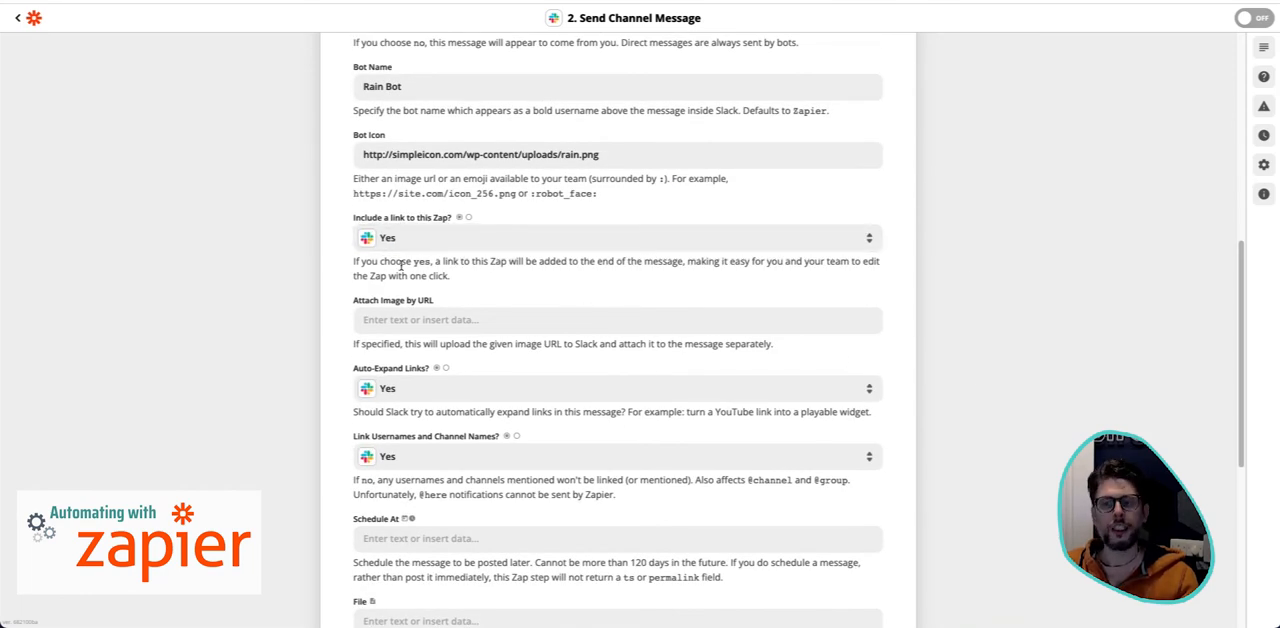
click(427, 248)
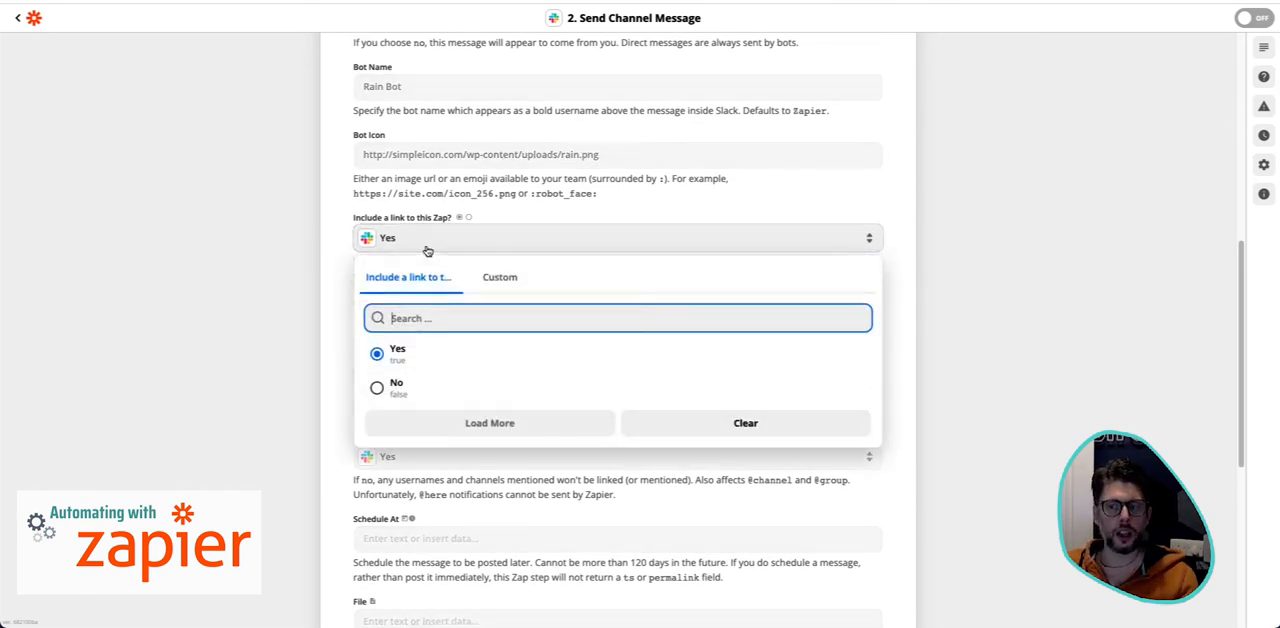
click(430, 393)
- Review the remaining optional message fields, including Attach Image by URL, Auto-Expand Links and Schedule At, leaving them as they are
scroll(929, 298, down, 1)
scroll(929, 298, down, 1)
click(831, 217)
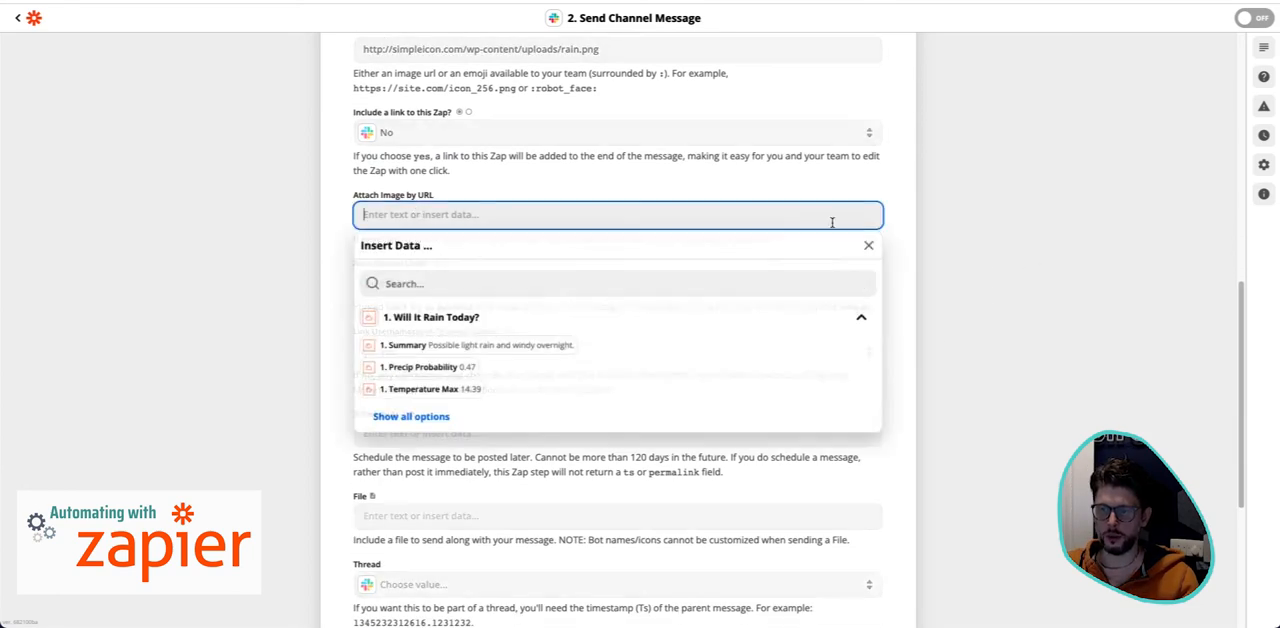
click(586, 208)
scroll(940, 269, down, 2)
click(940, 269)
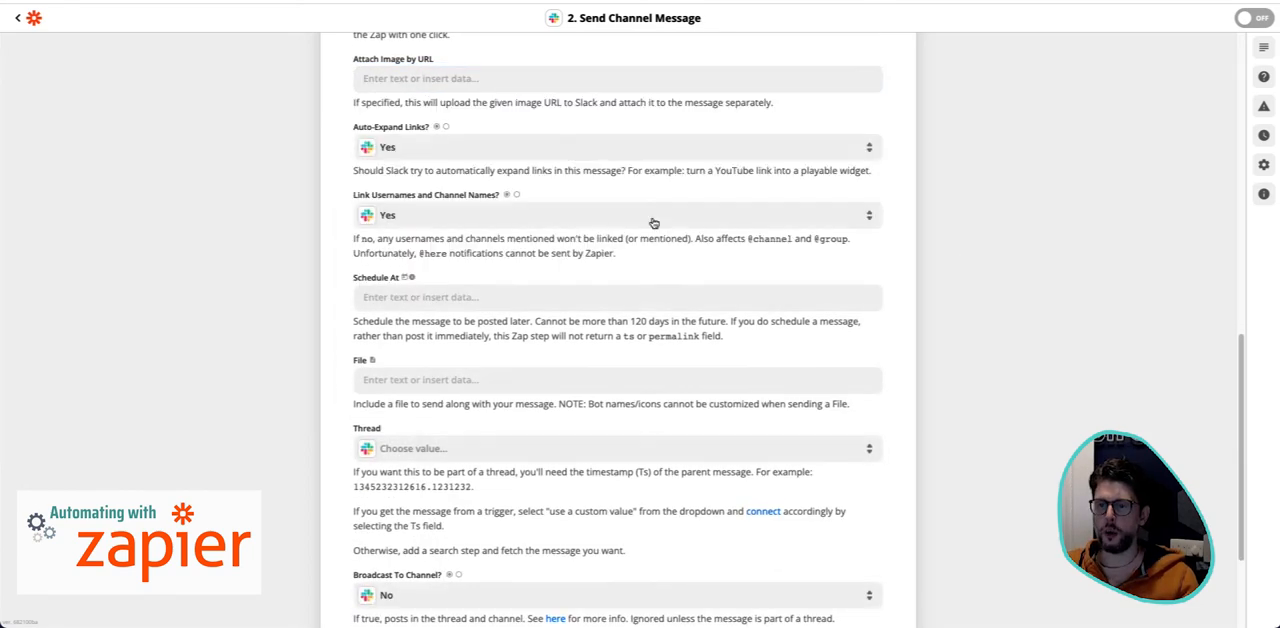
scroll(514, 237, up, 1)
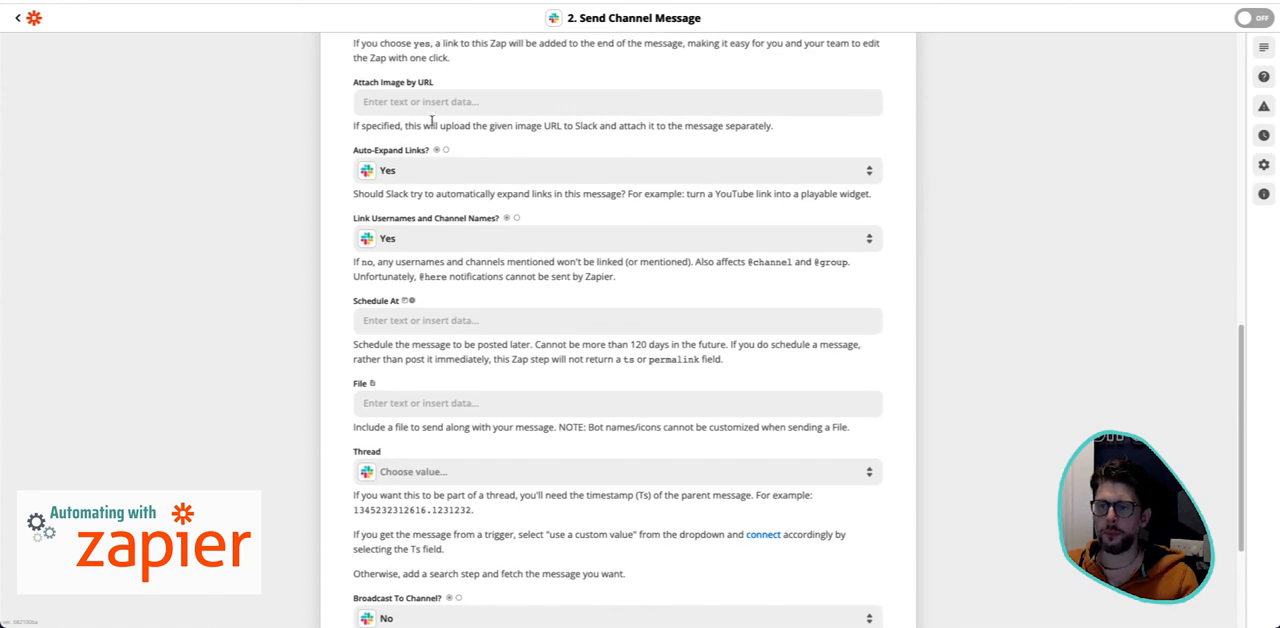
click(441, 105)
click(966, 278)
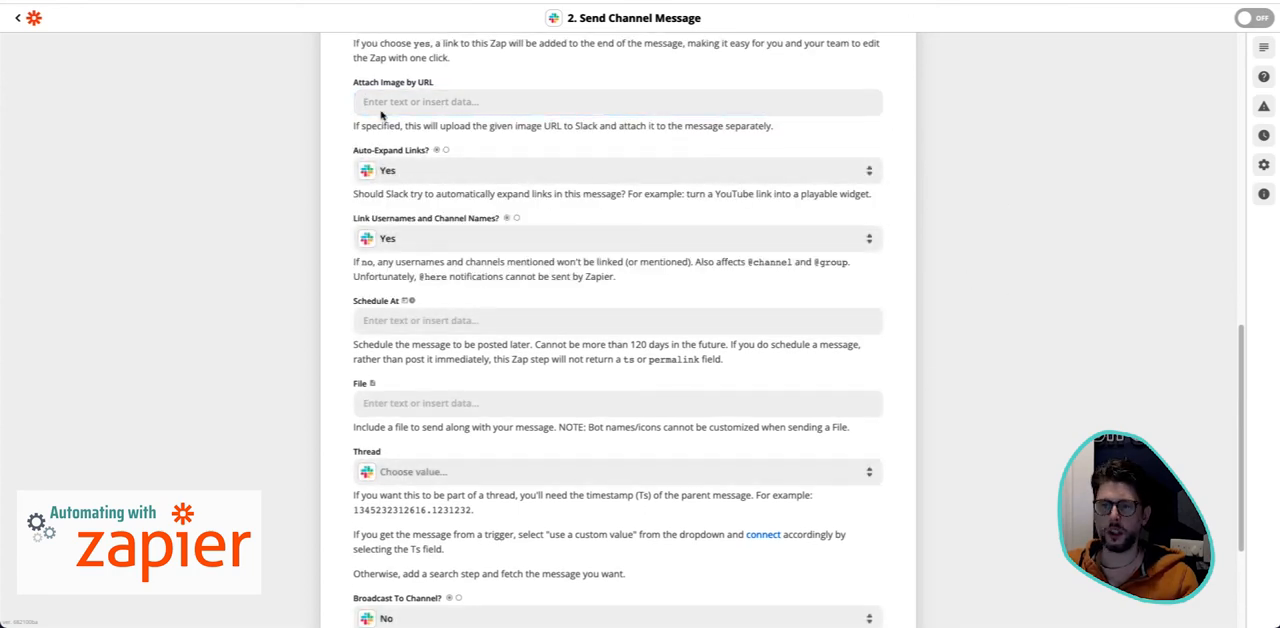
- Finish the action setup and run Test & Review on the Slack channel message
scroll(977, 461, down, 1)
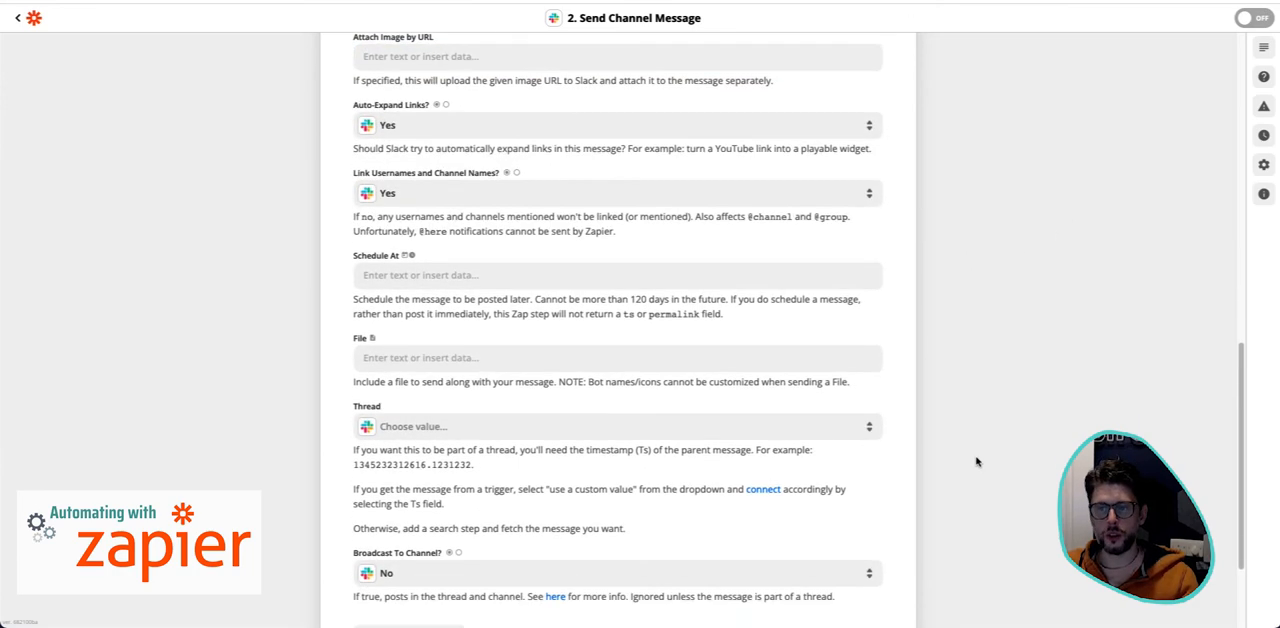
scroll(977, 461, down, 3)
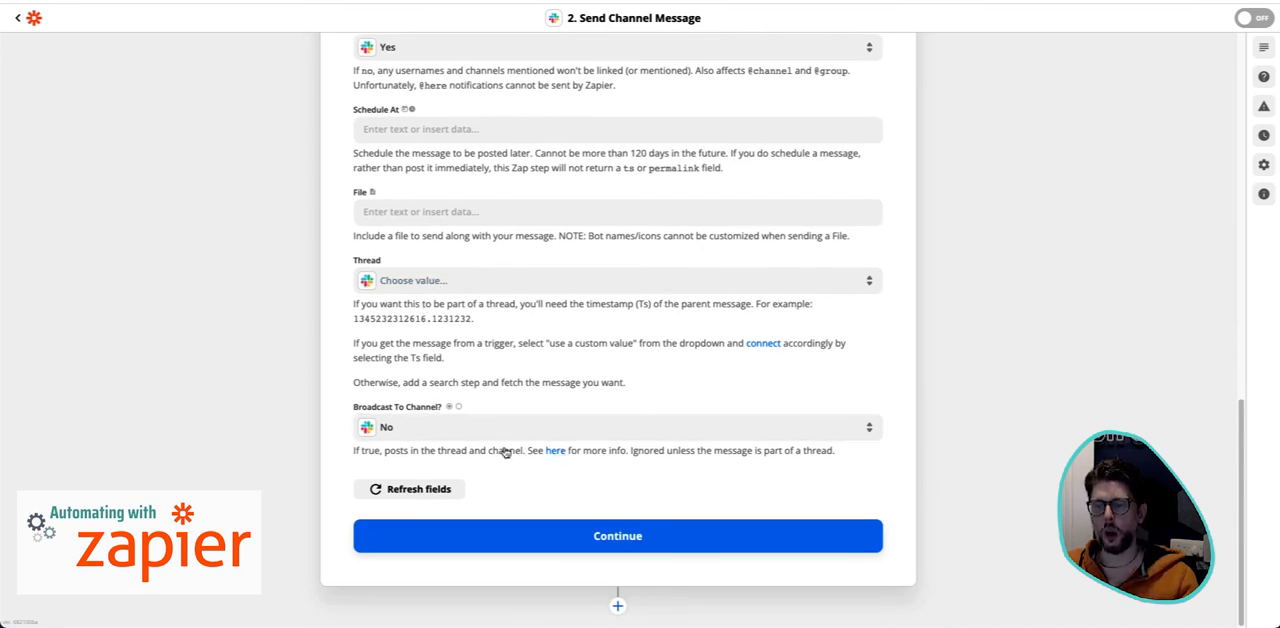
click(737, 535)
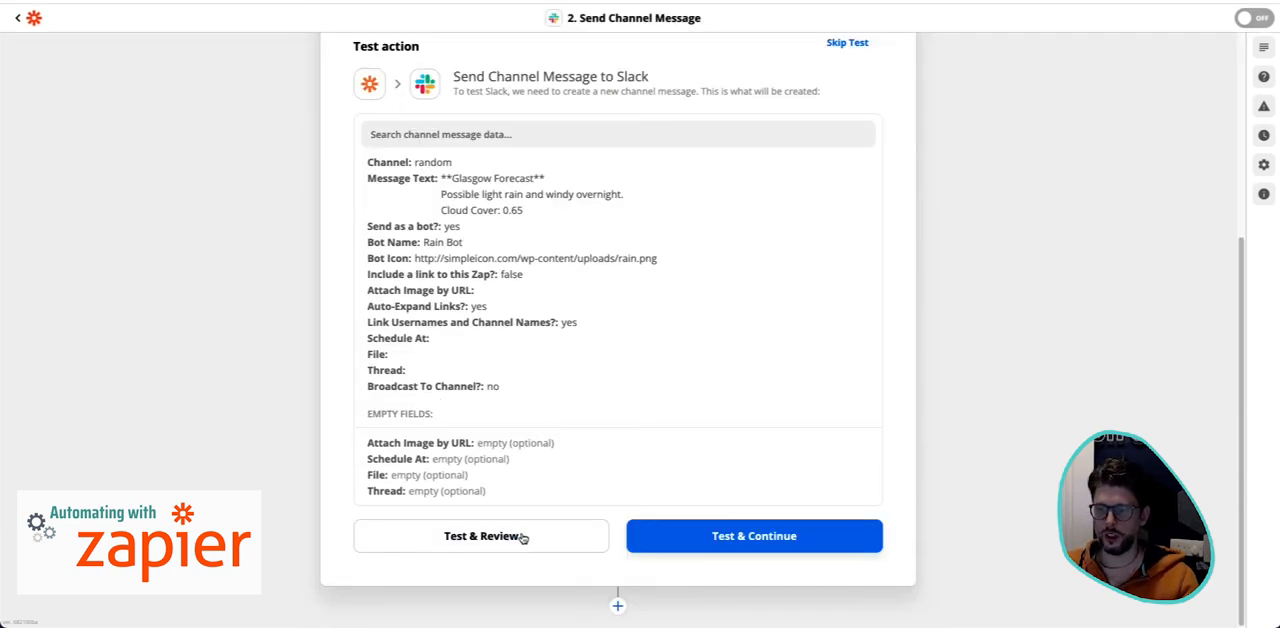
click(522, 538)
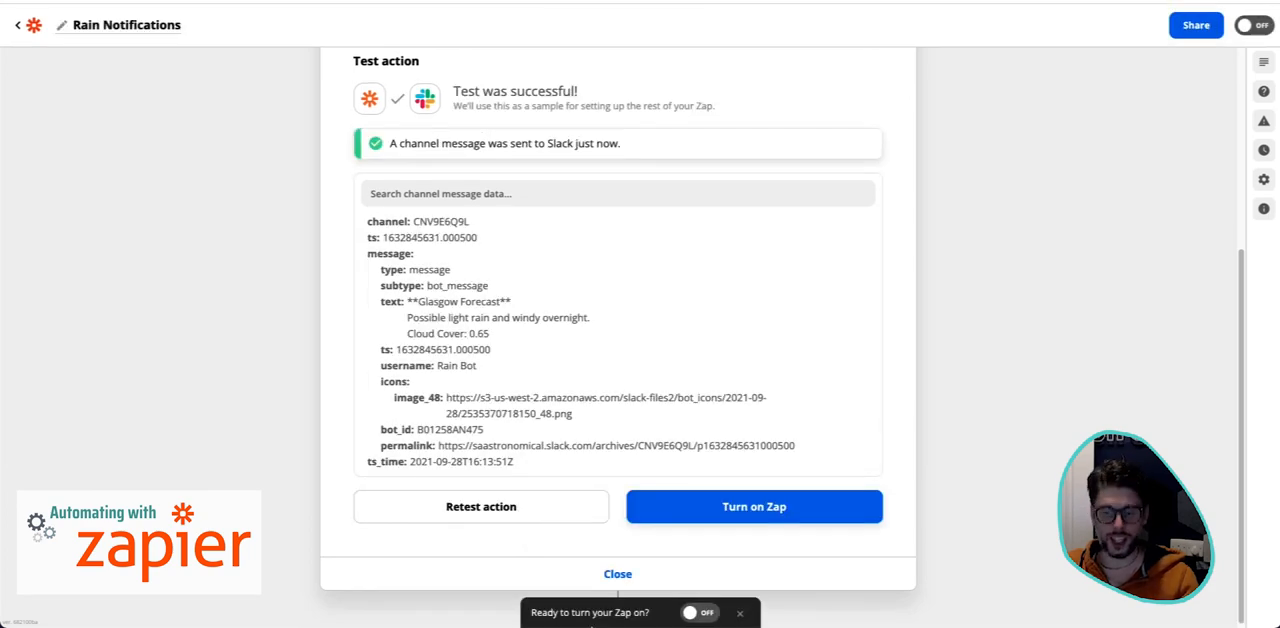
- Switch to Slack and examine the Rain Bot test message's heading, summary and cloud cover in the random channel
click(330, 598)
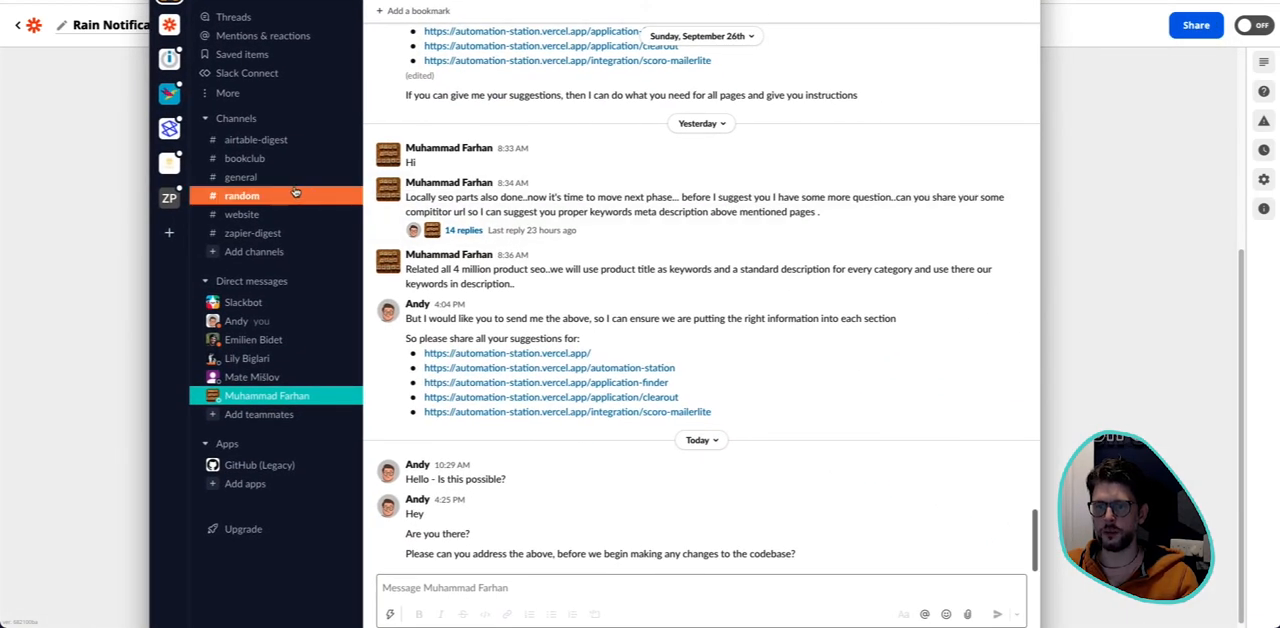
click(295, 193)
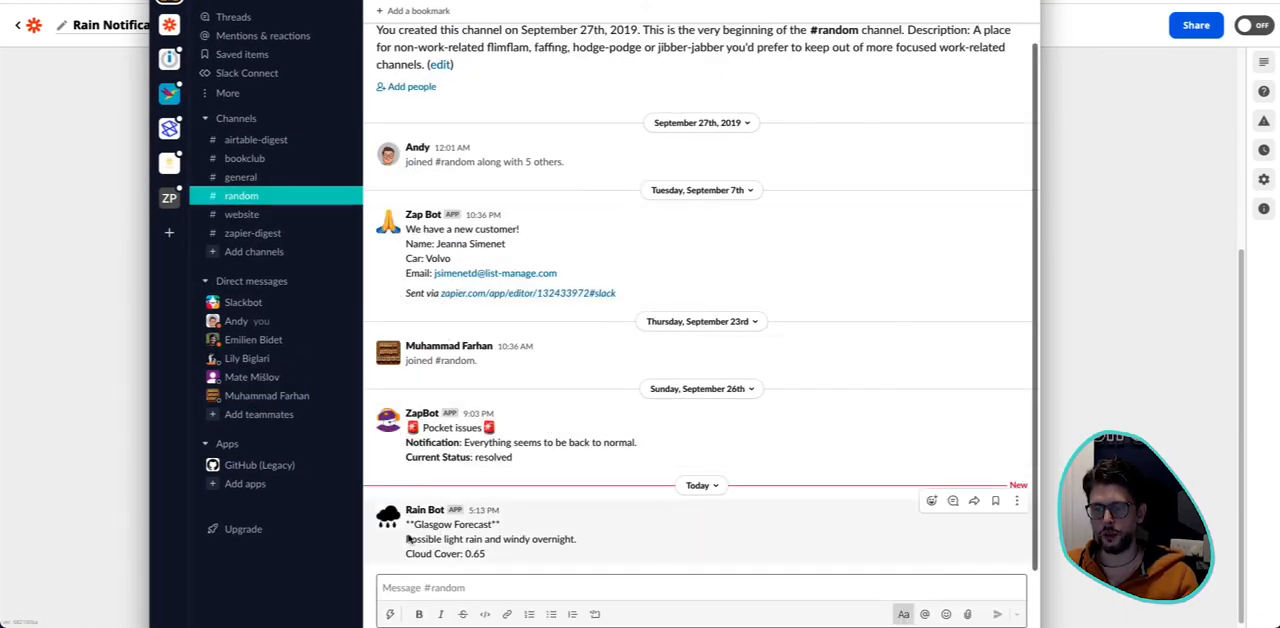
drag(412, 524, 543, 530)
click(541, 546)
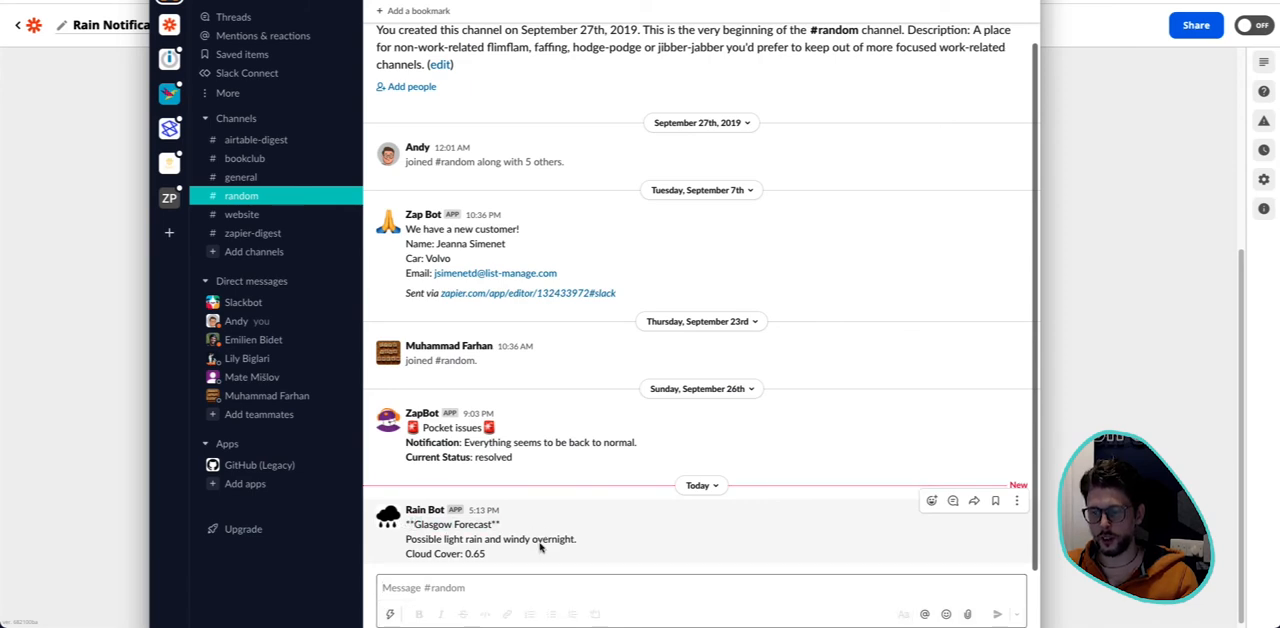
drag(432, 540, 586, 555)
click(588, 558)
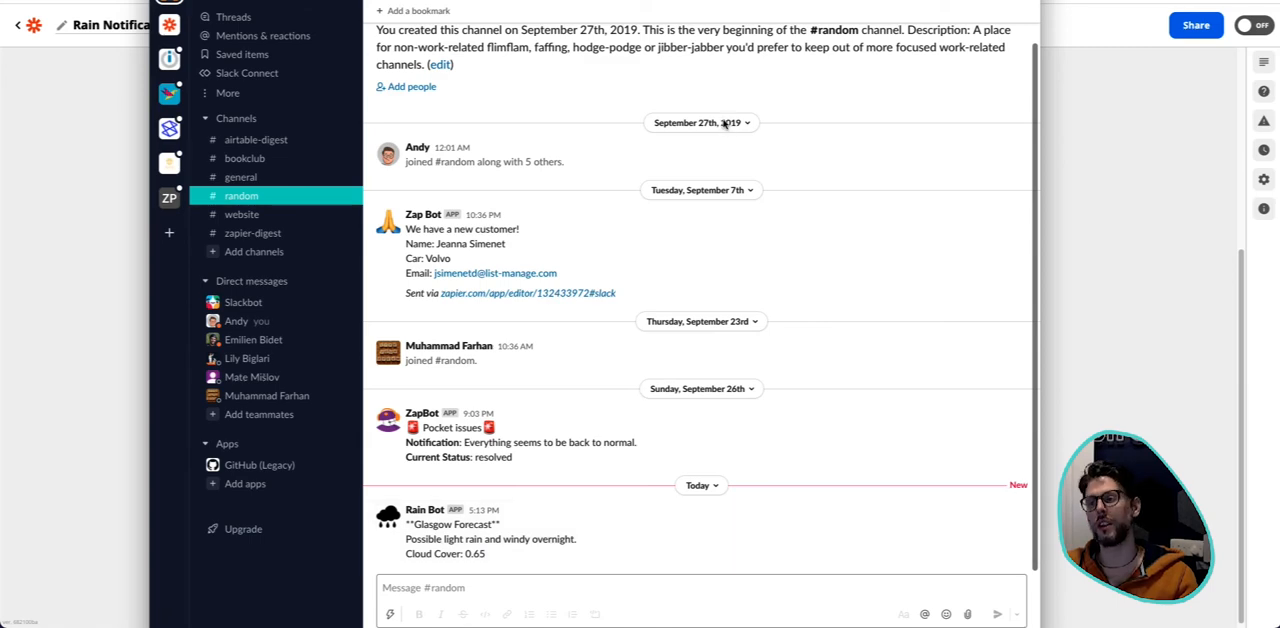
- Switch back to Zapier and reopen the Set up action section of the Send Channel Message step
key(super+Tab)
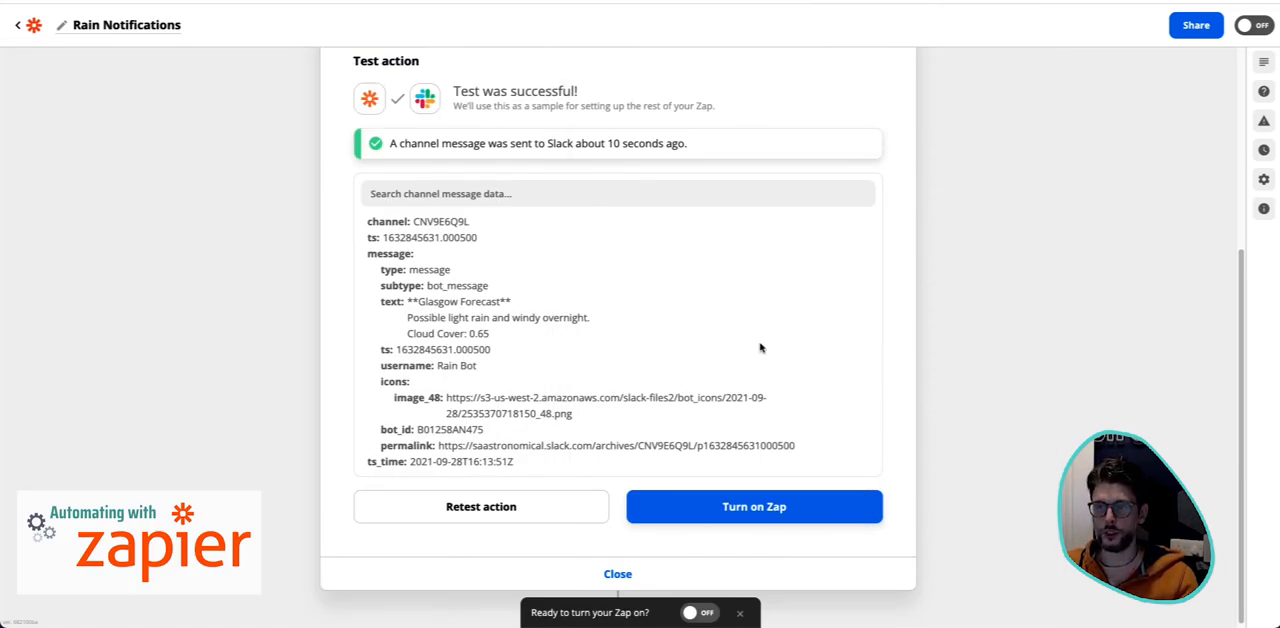
scroll(760, 349, up, 3)
click(391, 200)
scroll(520, 337, down, 3)
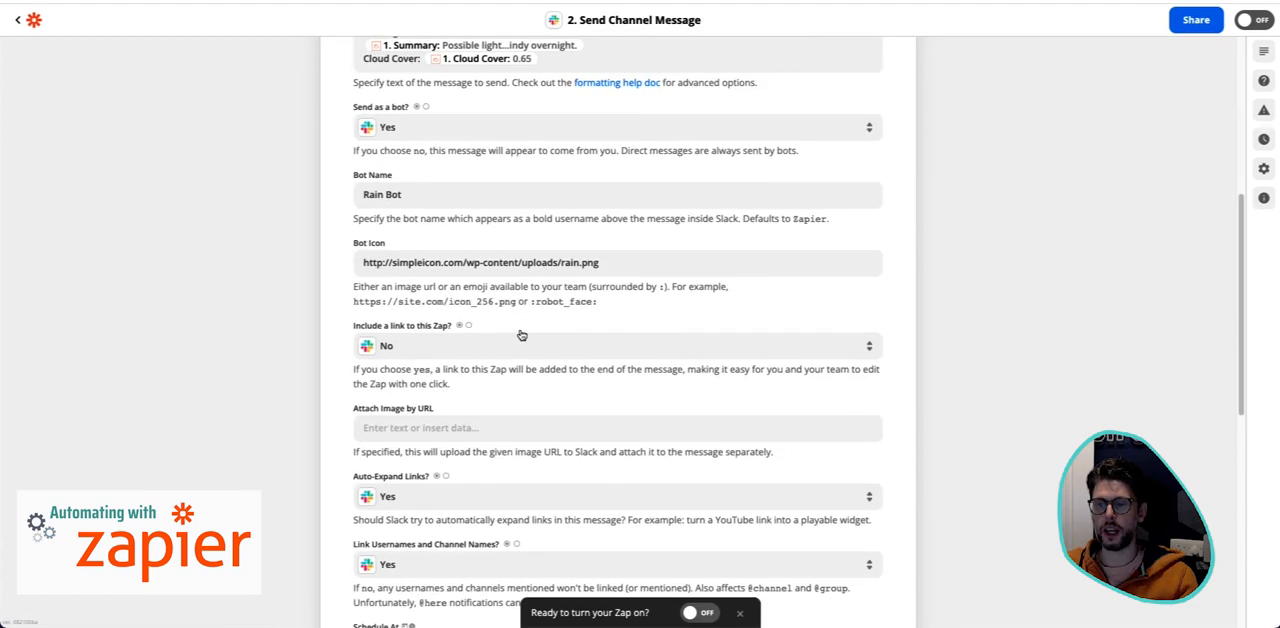
scroll(560, 280, up, 2)
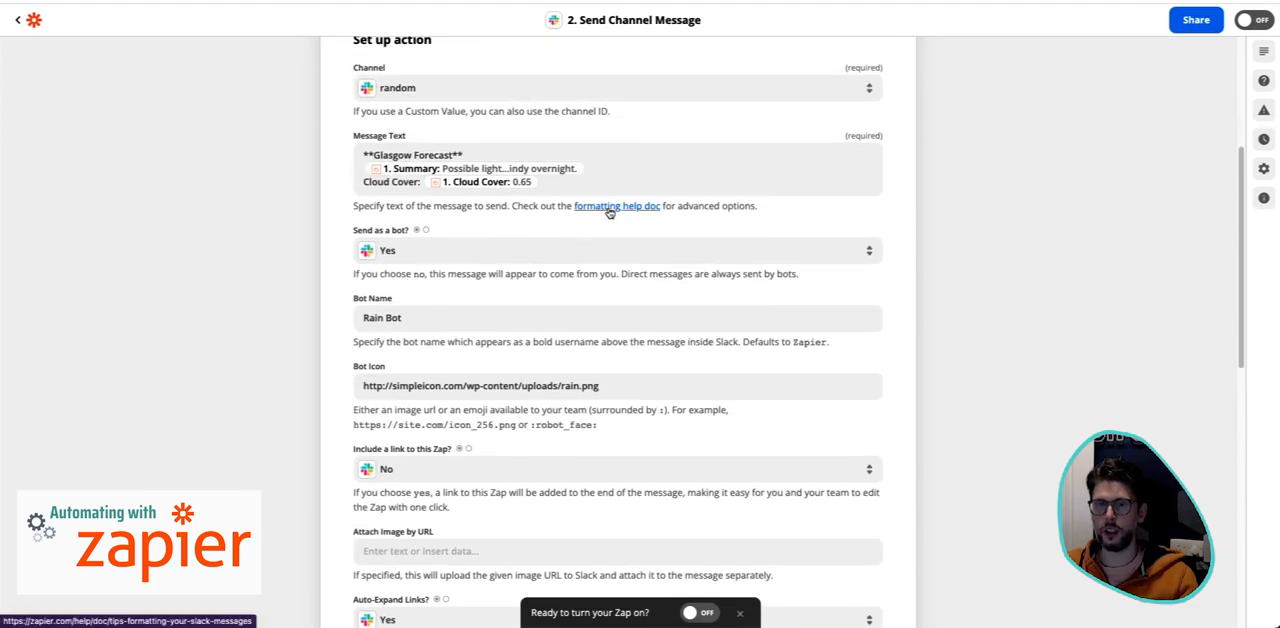
- Consult the Slack message formatting help doc and wrap the Cloud Cover label in single asterisks in the message text
click(610, 206)
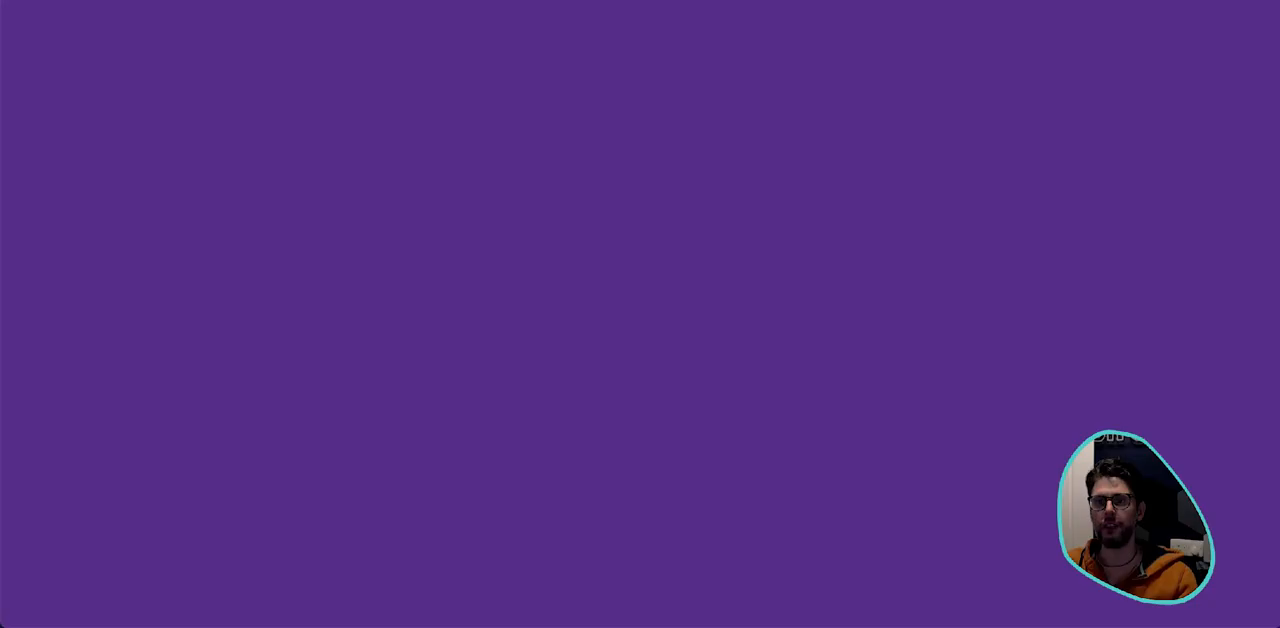
scroll(433, 296, down, 1)
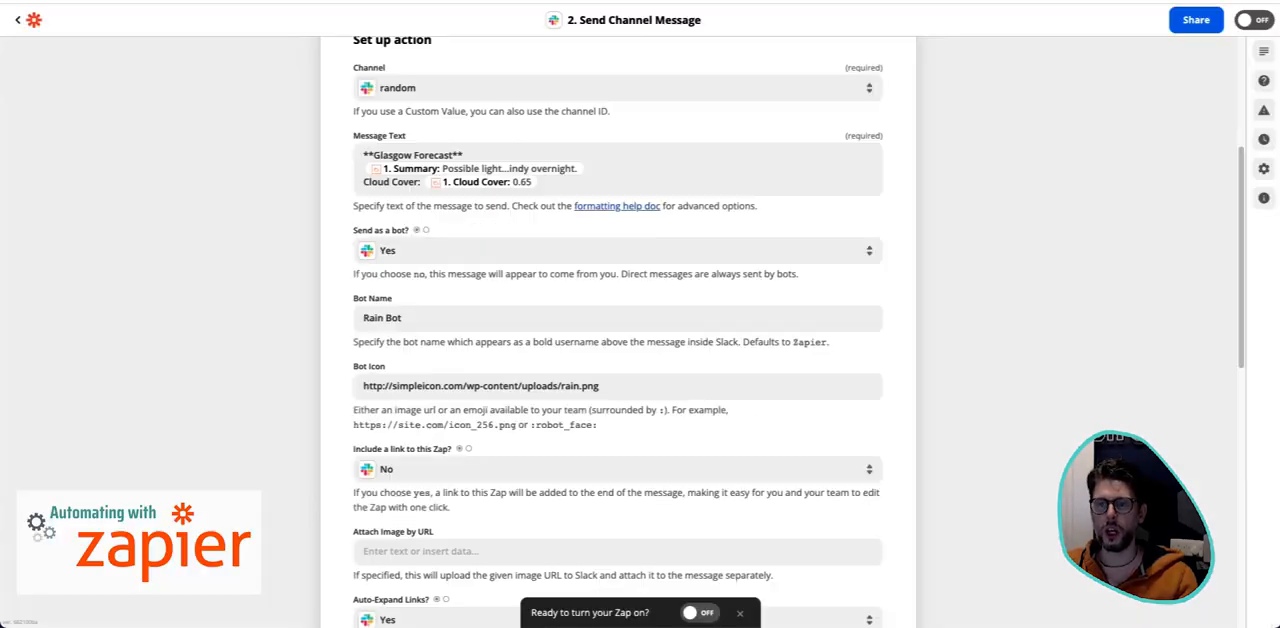
click(372, 154)
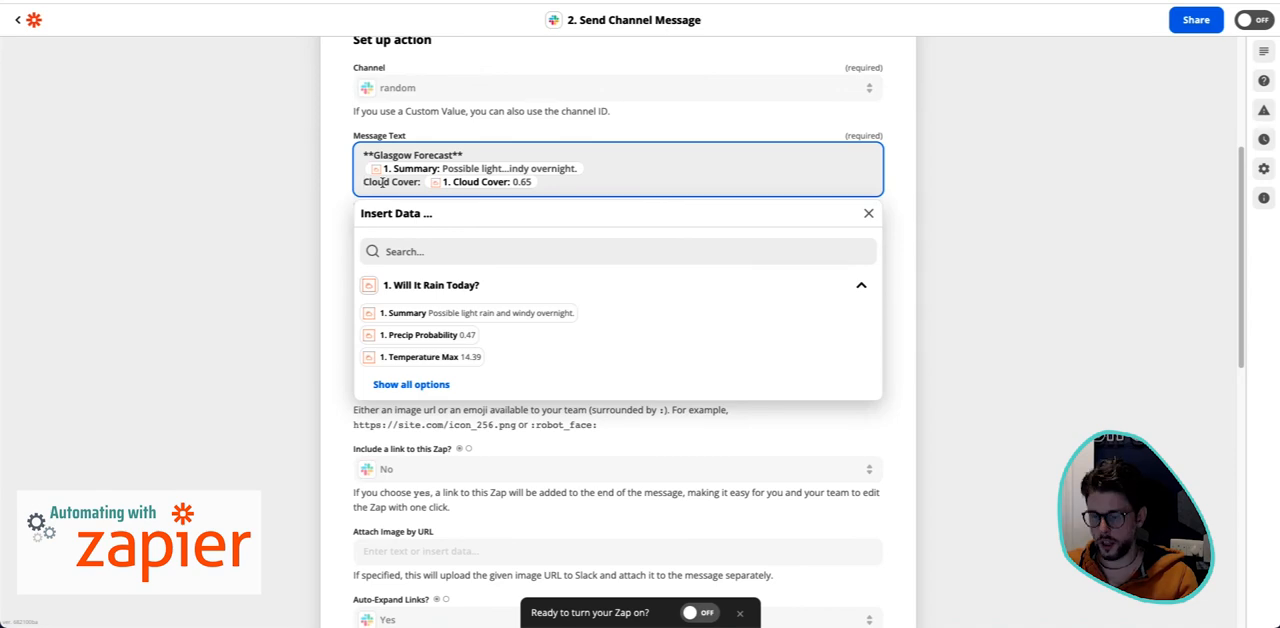
text(*)
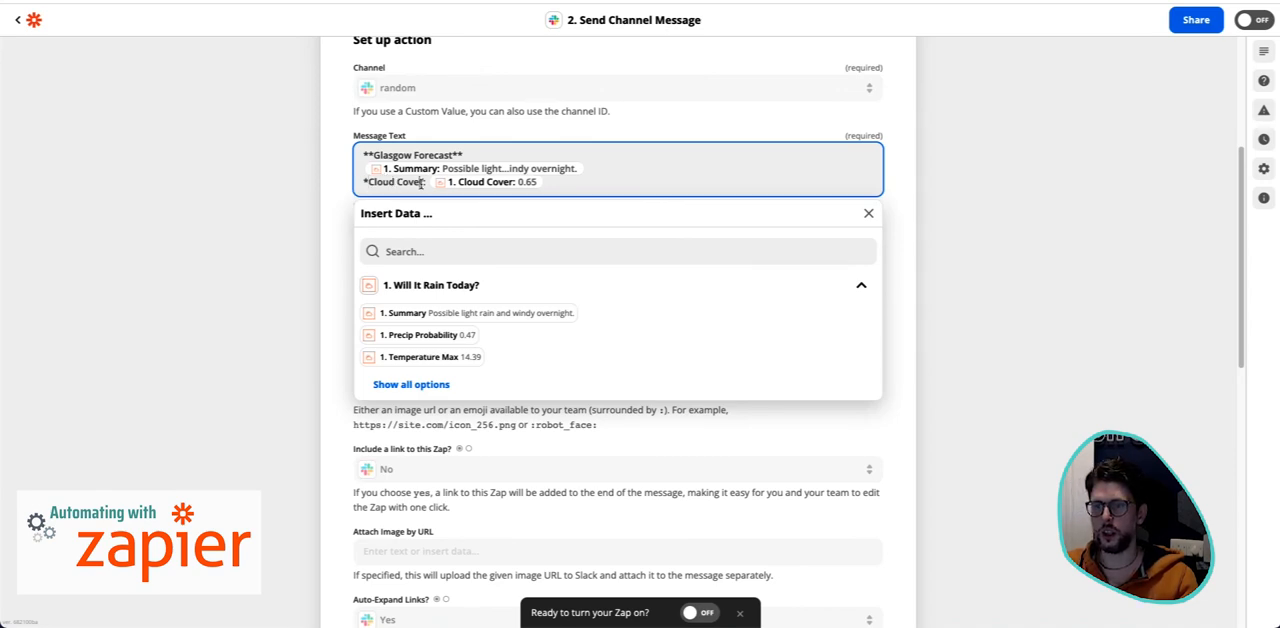
click(421, 183)
text(*)
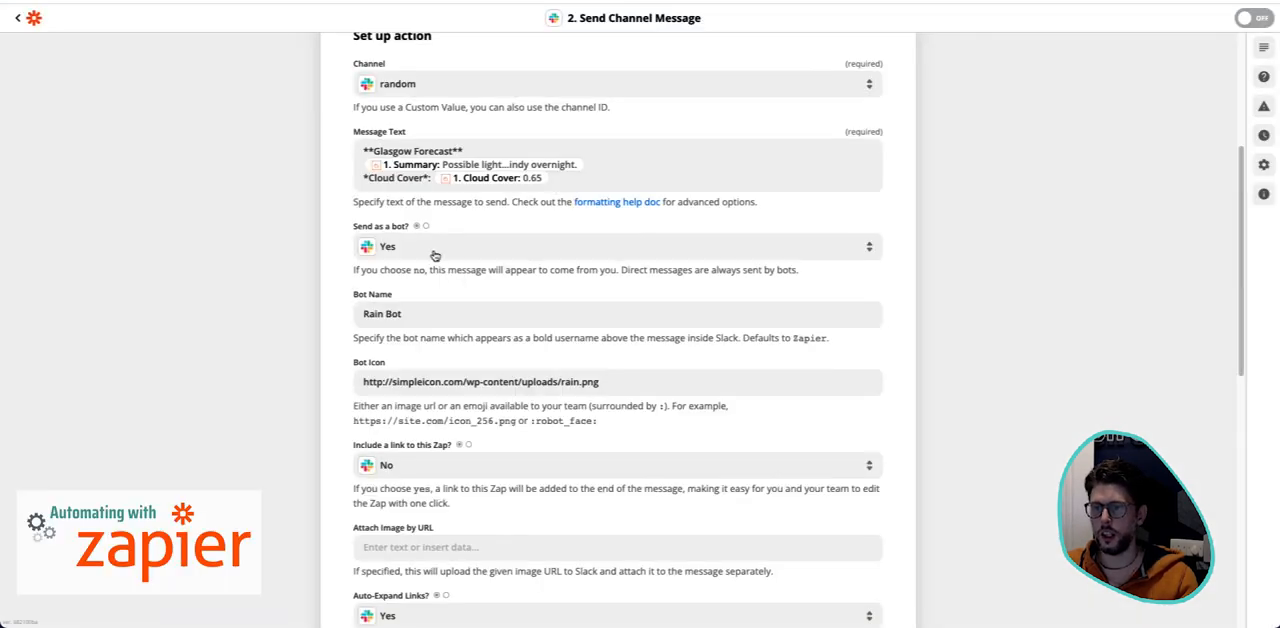
- Add an underscore before and after the Summary field in the message text to italicise it
click(585, 172)
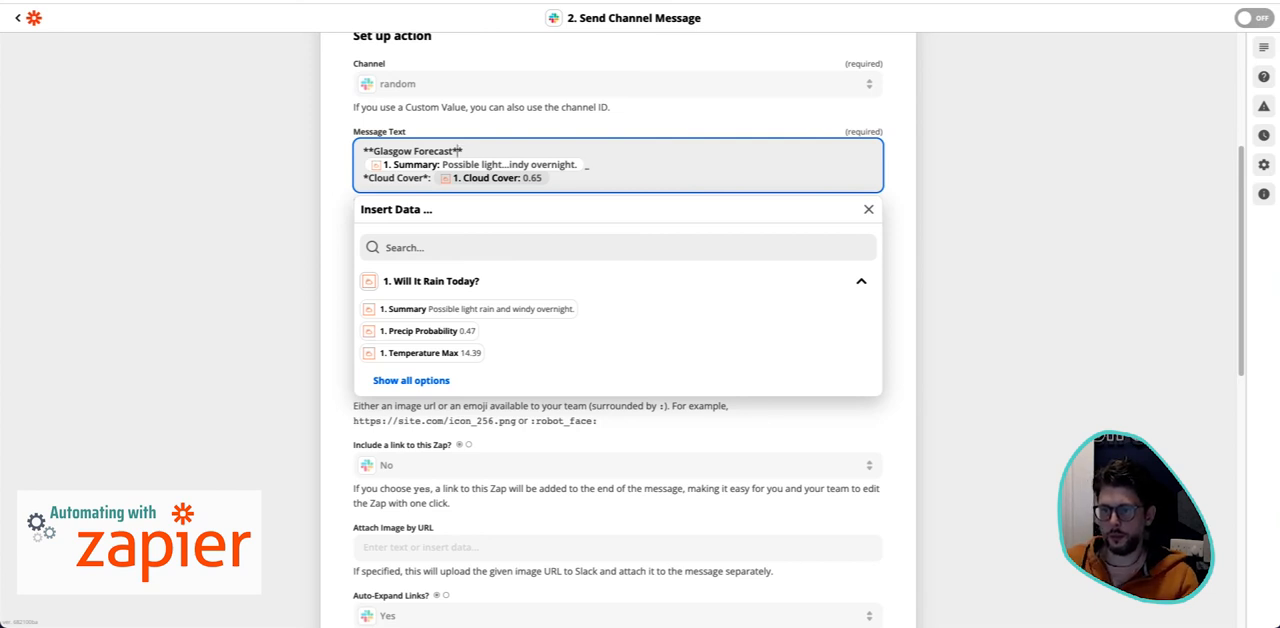
click(362, 164)
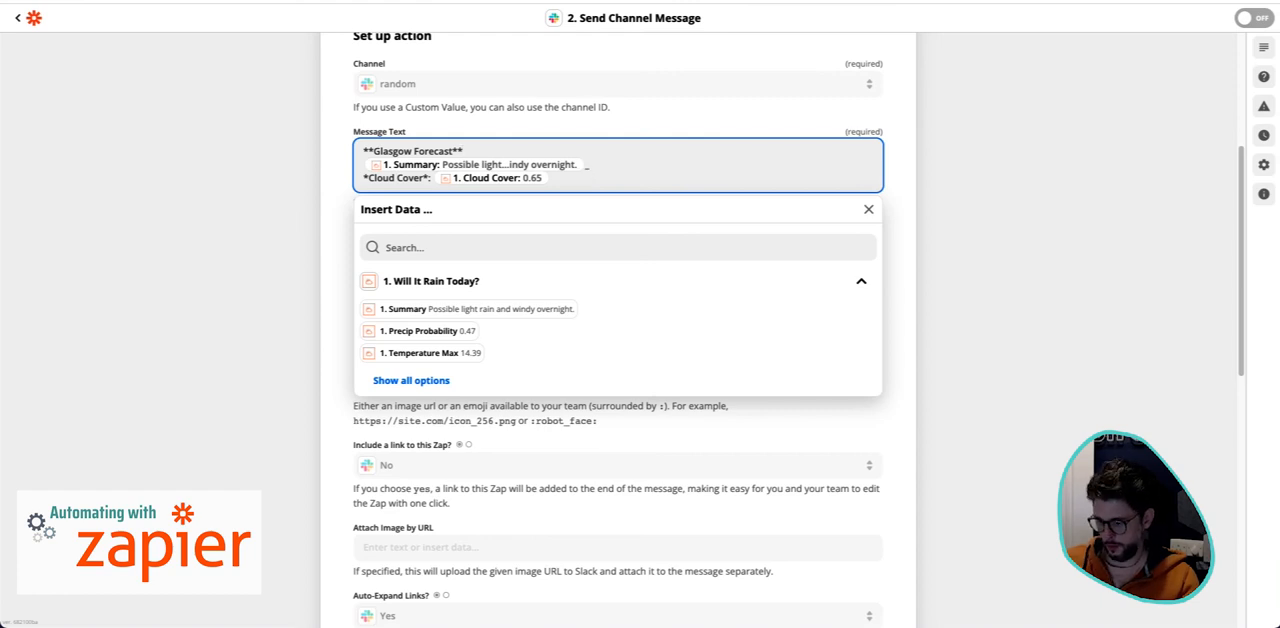
key(Return)
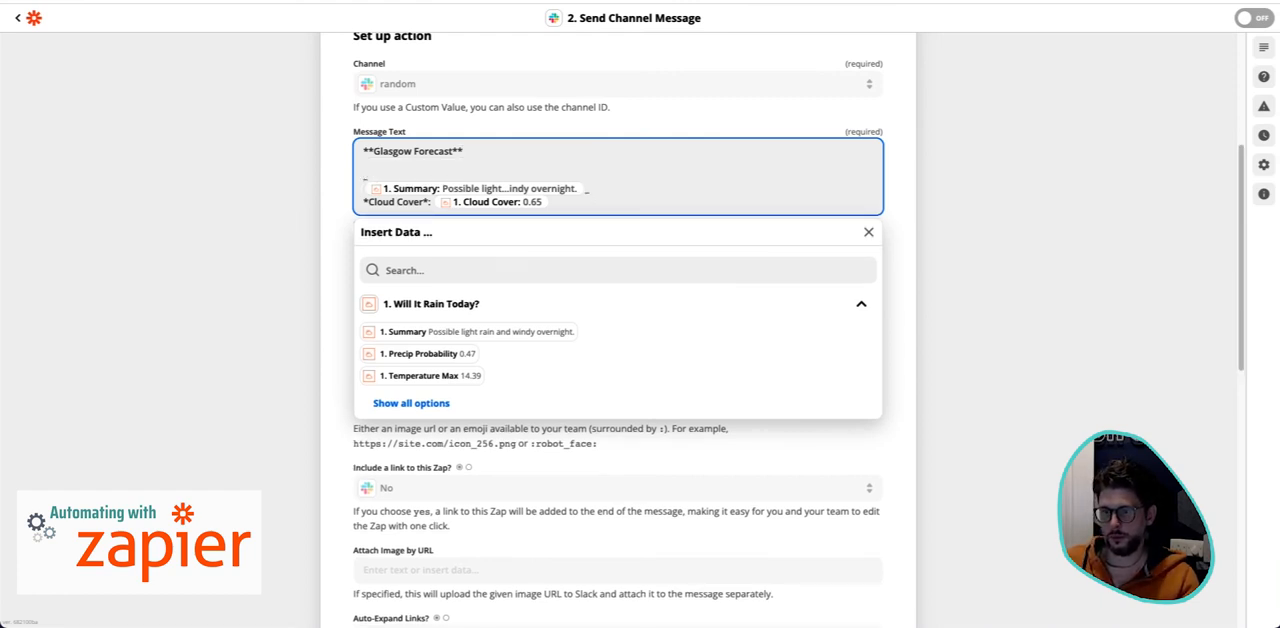
click(923, 200)
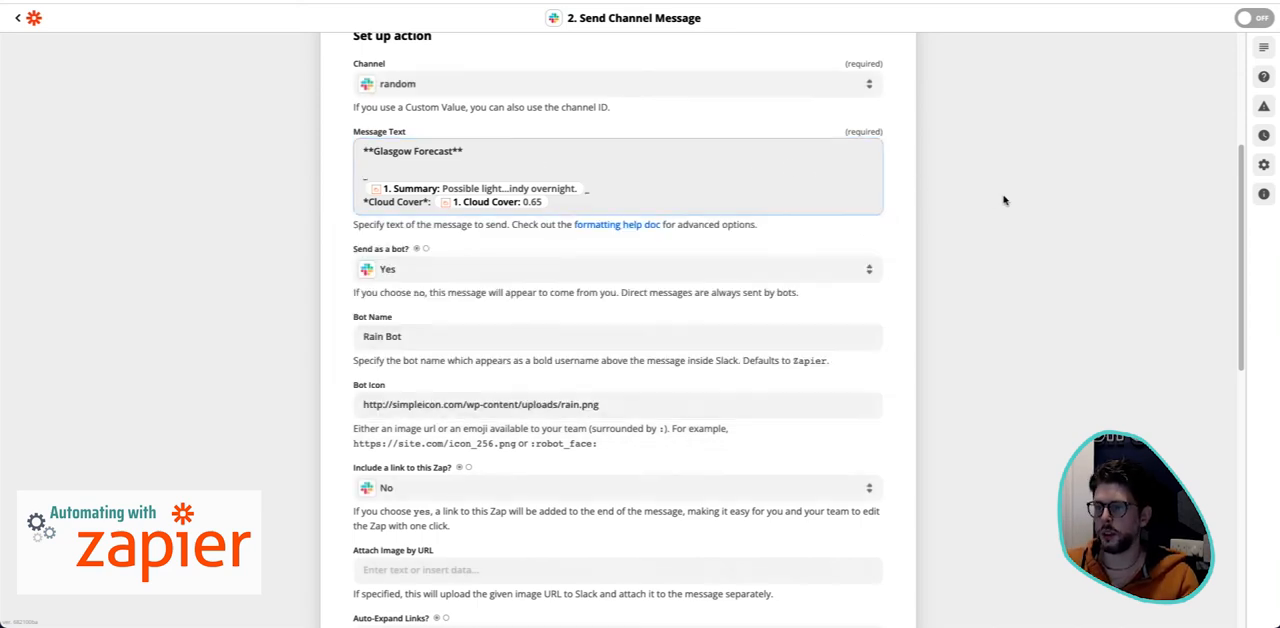
- Finish the action setup and run Test & Review to send the reformatted forecast message to Slack
scroll(950, 270, down, 10)
click(657, 535)
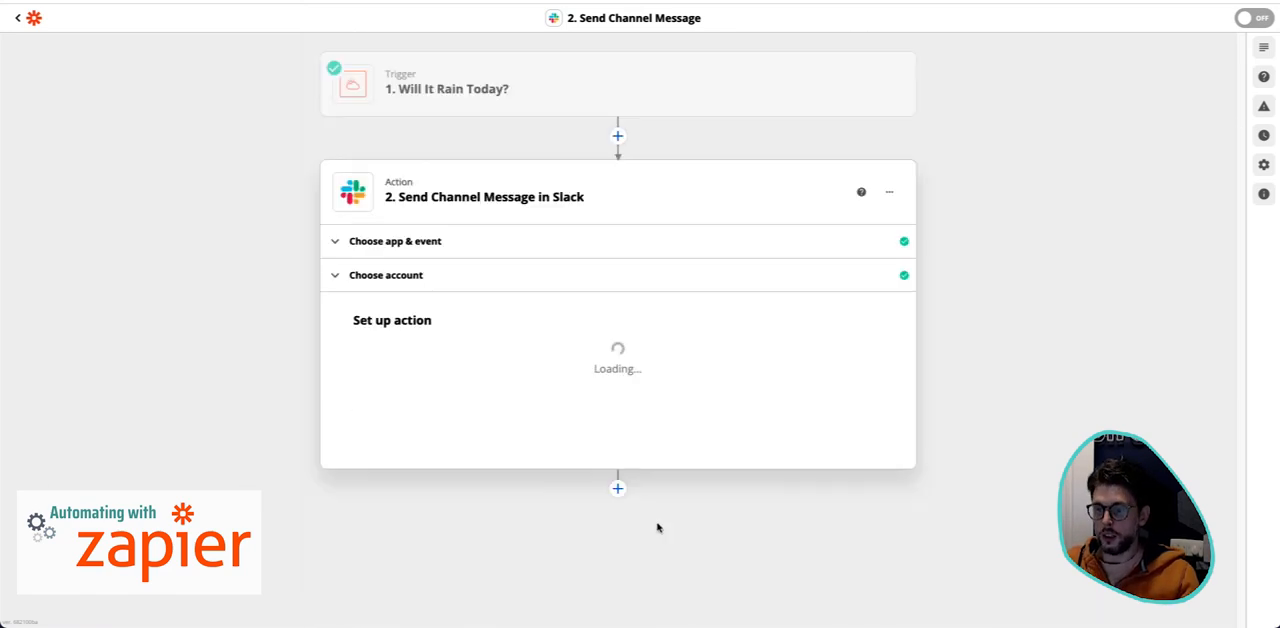
scroll(634, 311, down, 5)
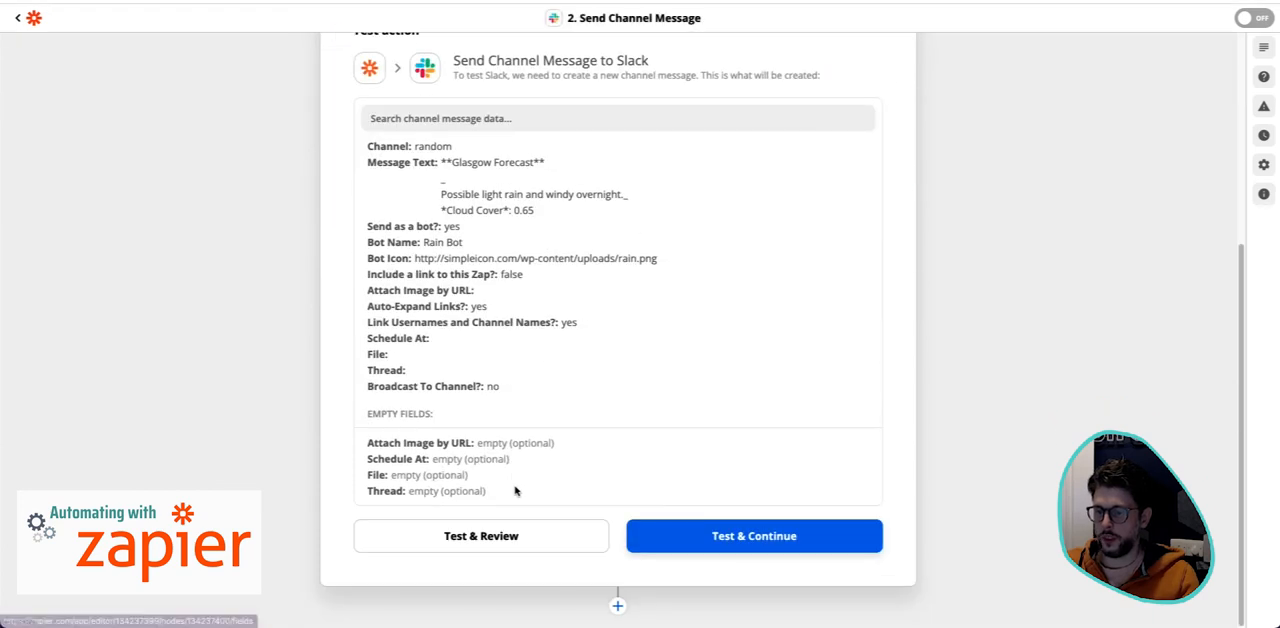
click(538, 540)
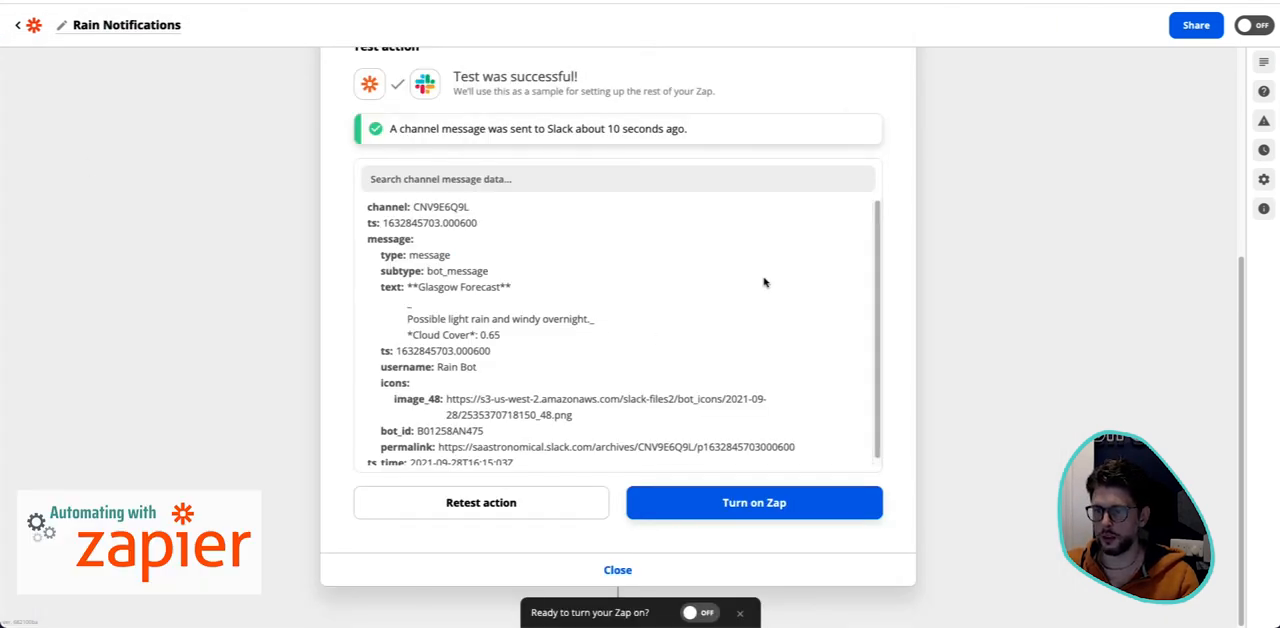
- Return to the Zapier action setup and reinsert the Summary field directly between the two underscores on a single line
scroll(765, 282, up, 3)
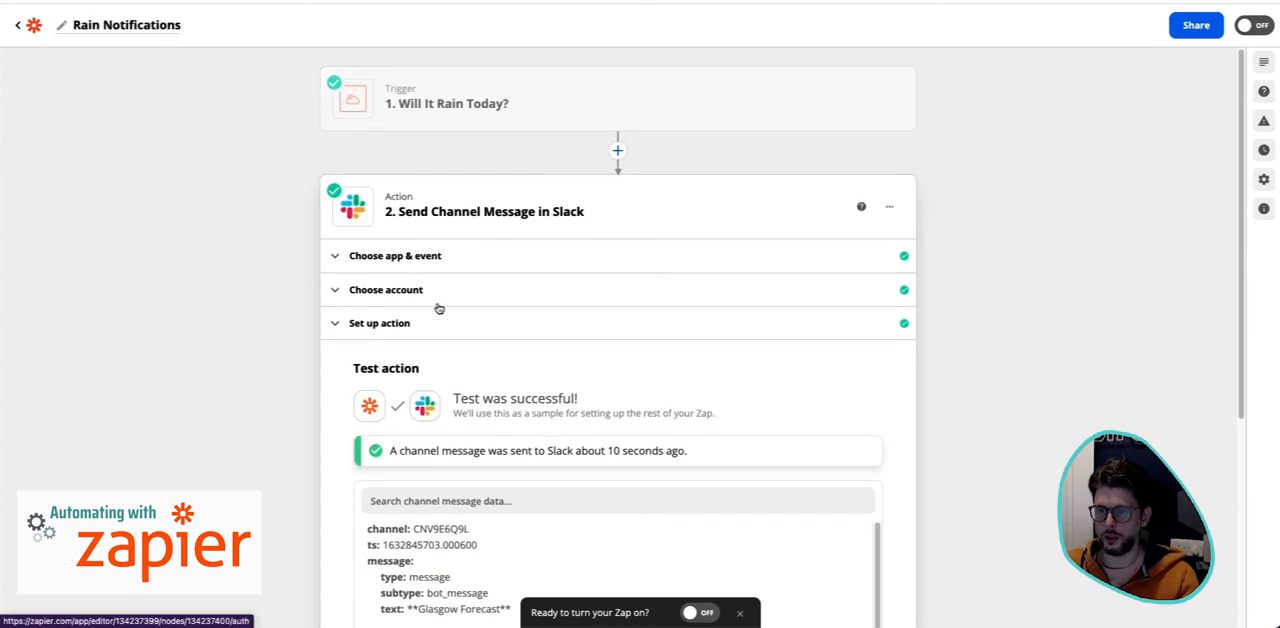
click(438, 318)
scroll(618, 330, down, 7)
scroll(610, 325, up, 5)
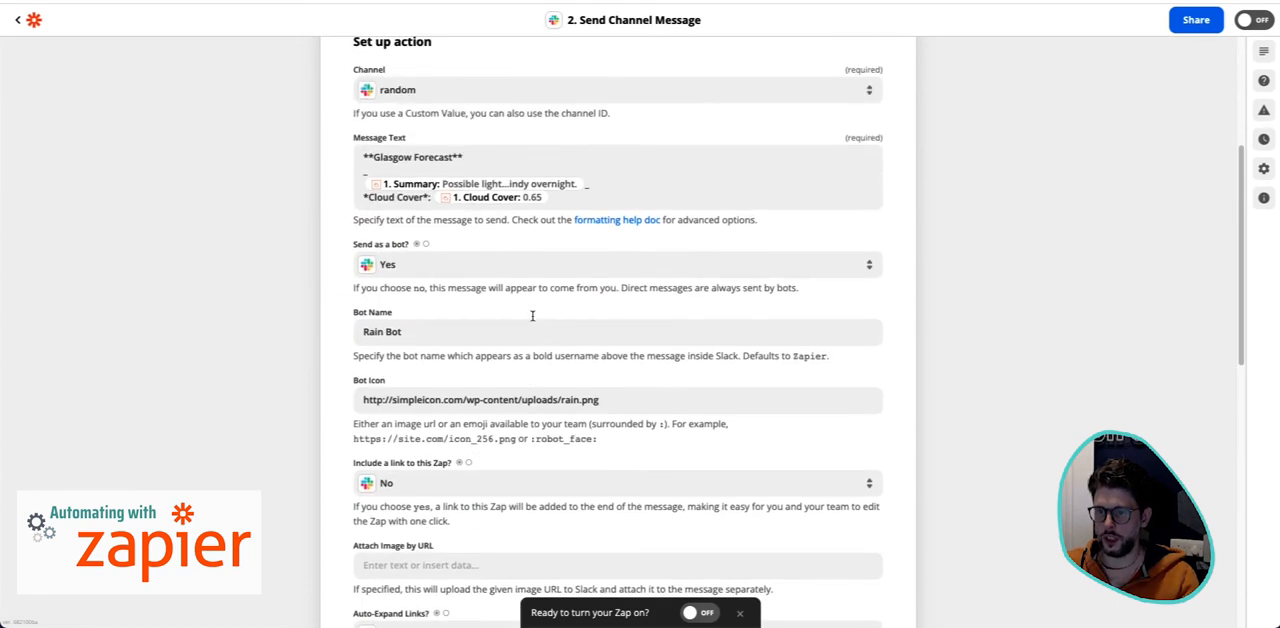
click(362, 187)
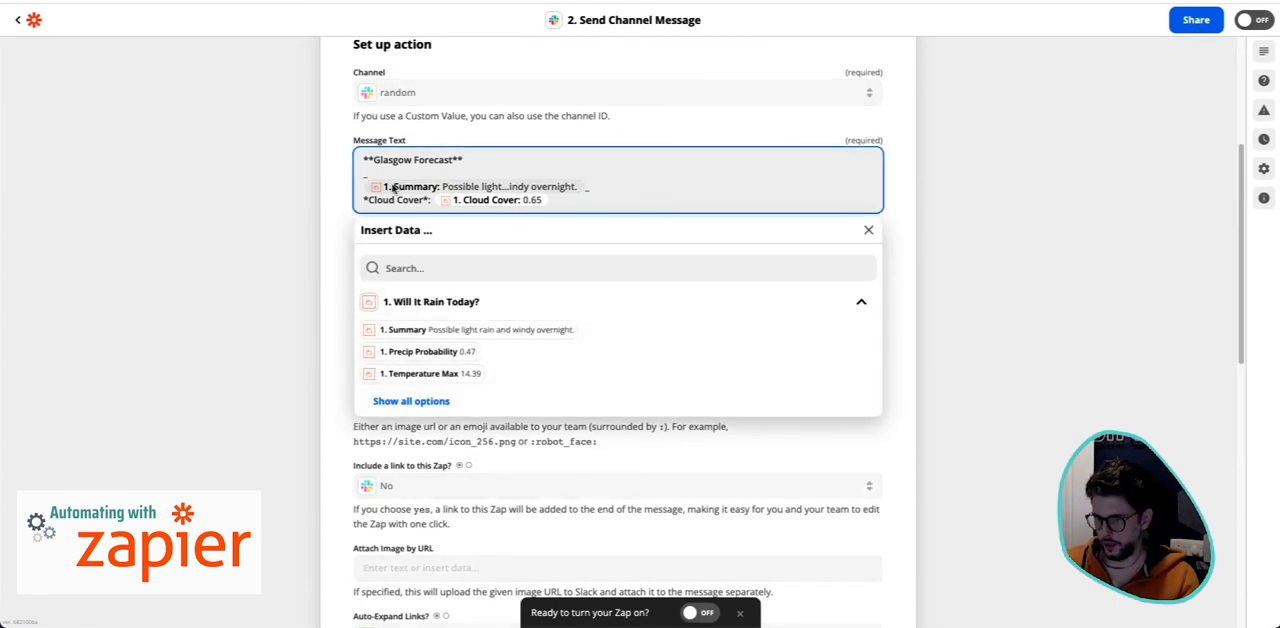
key(BackSpace)
key(BackSpace)
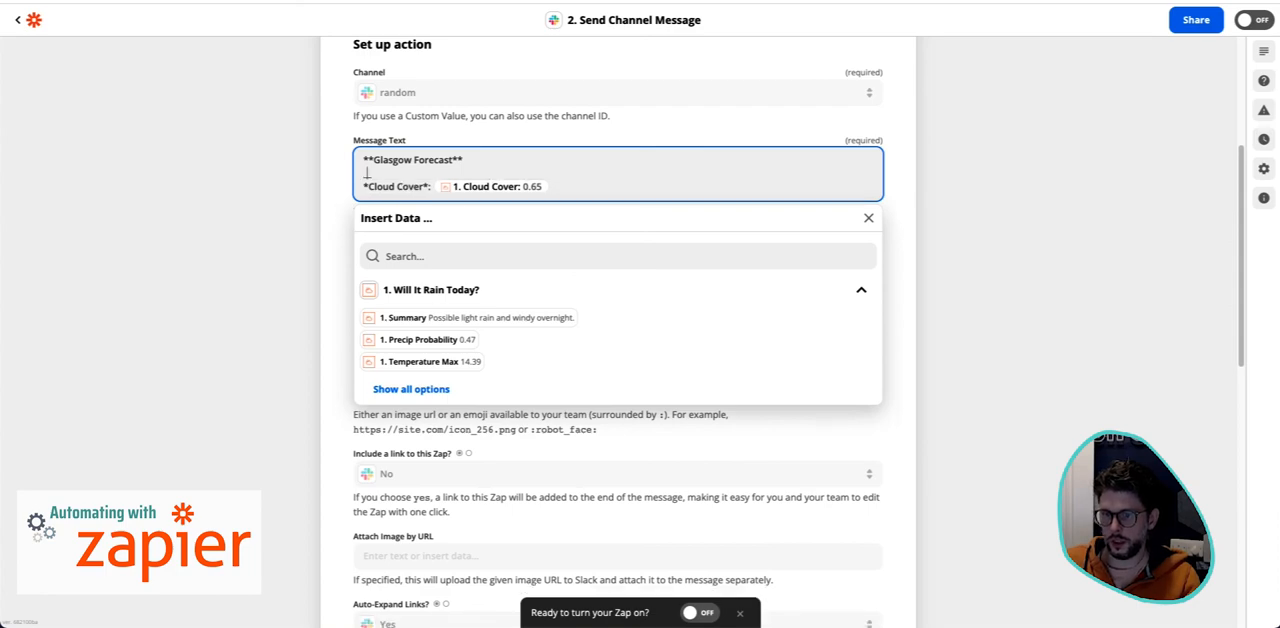
click(510, 325)
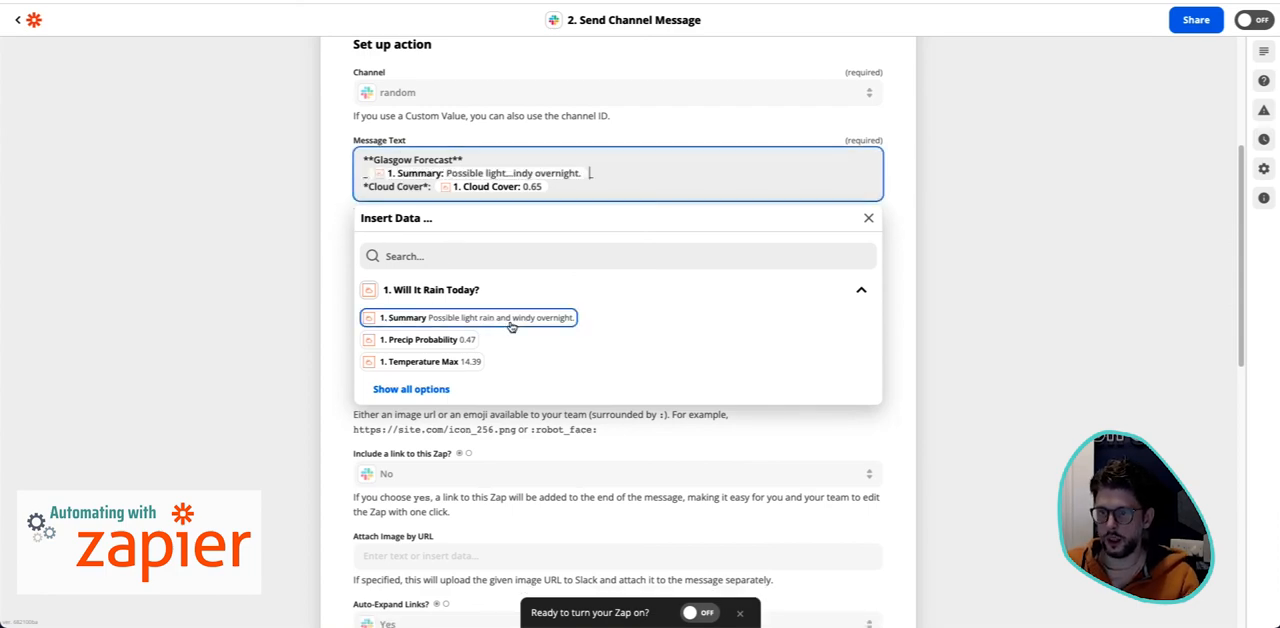
click(1061, 268)
- Finish the Send Channel Message setup with the remaining optional fields left as they are
scroll(569, 320, down, 6)
scroll(622, 409, up, 5)
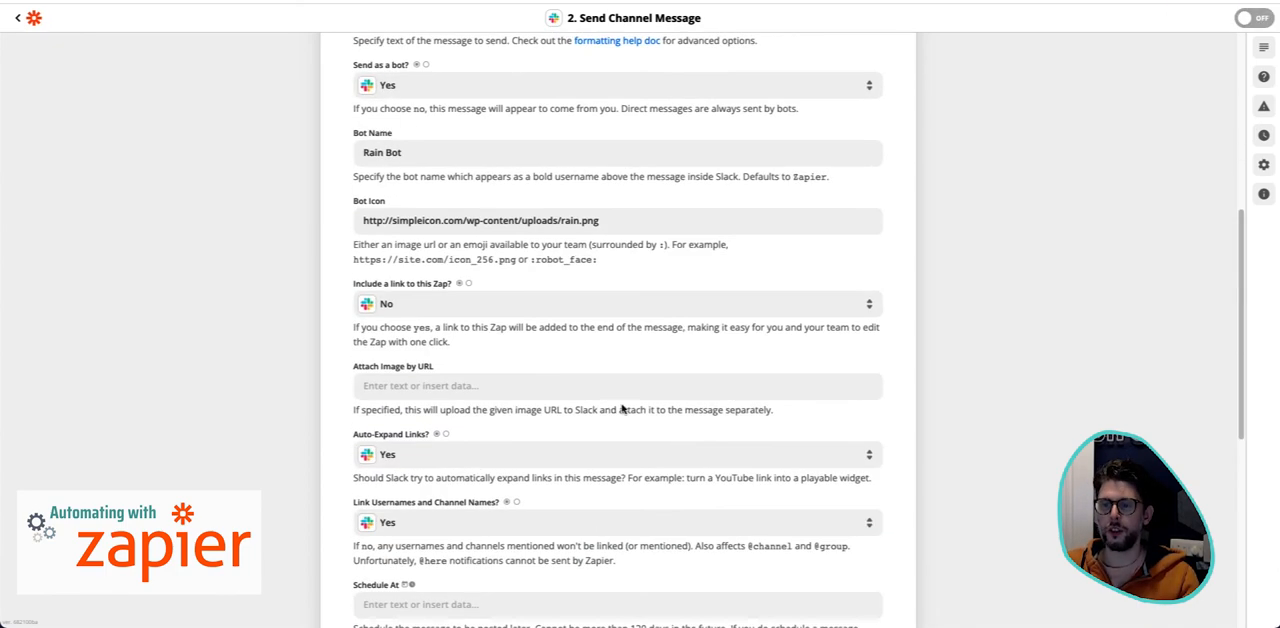
scroll(669, 474, down, 5)
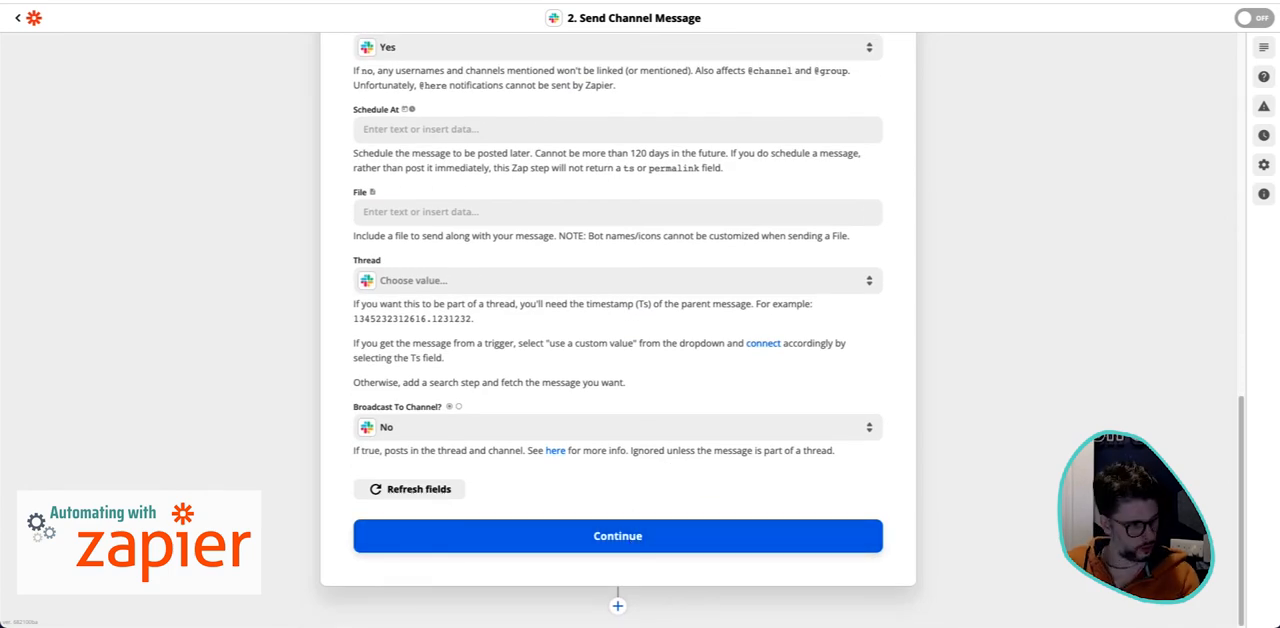
click(713, 540)
- Post "Test" in Slack's random channel, switch back to Zapier and run Test & Review on the channel message
key(alt+Tab)
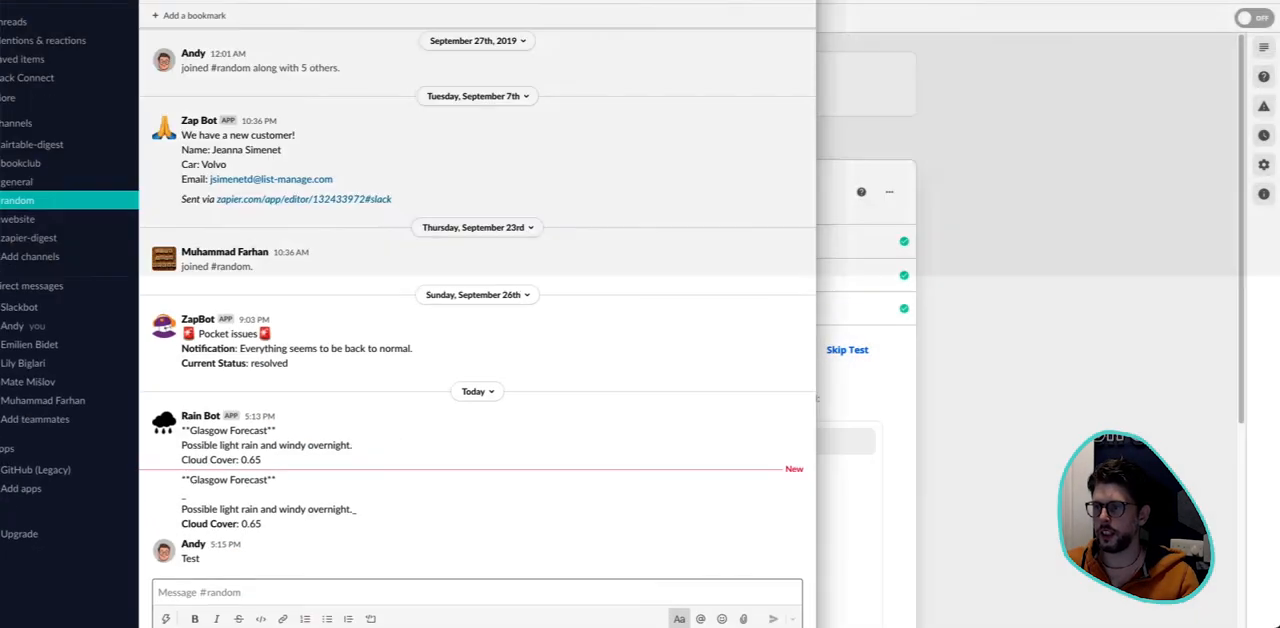
drag(4, 2, 1, 2)
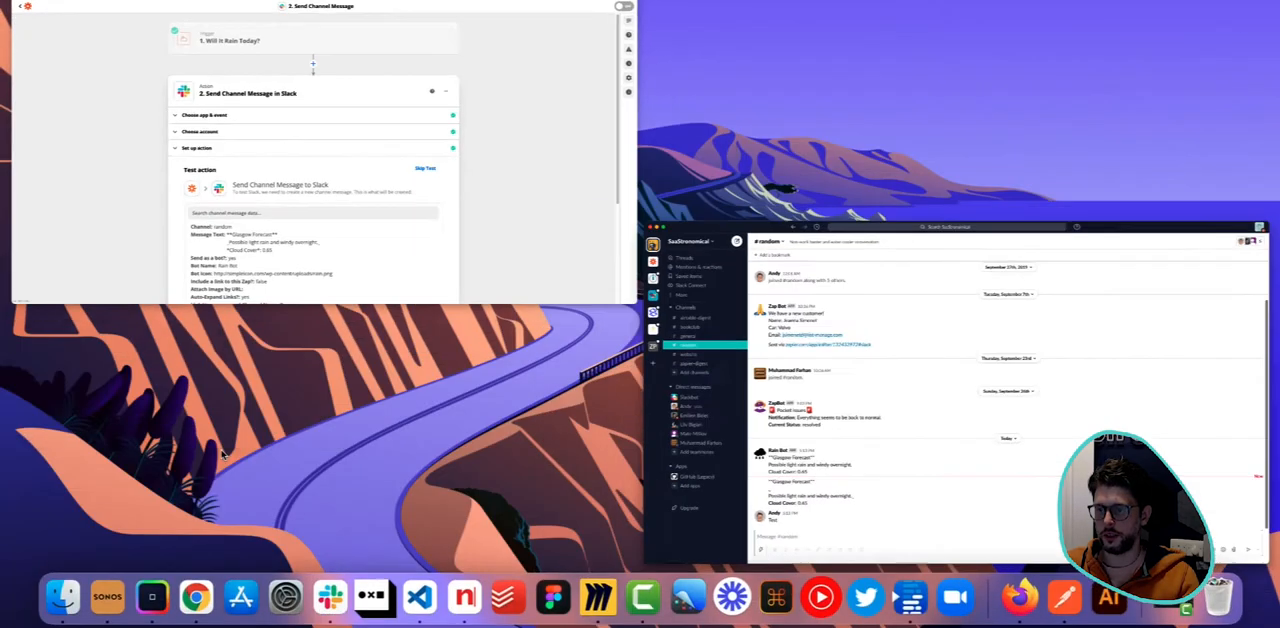
scroll(556, 505, down, 5)
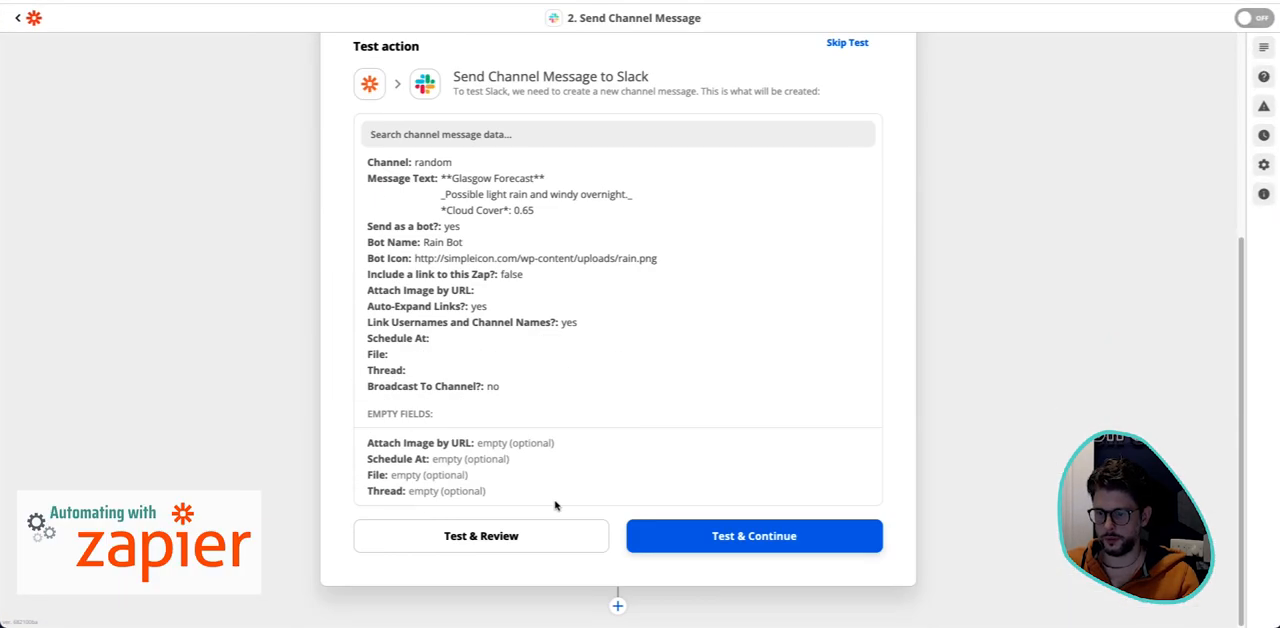
click(467, 543)
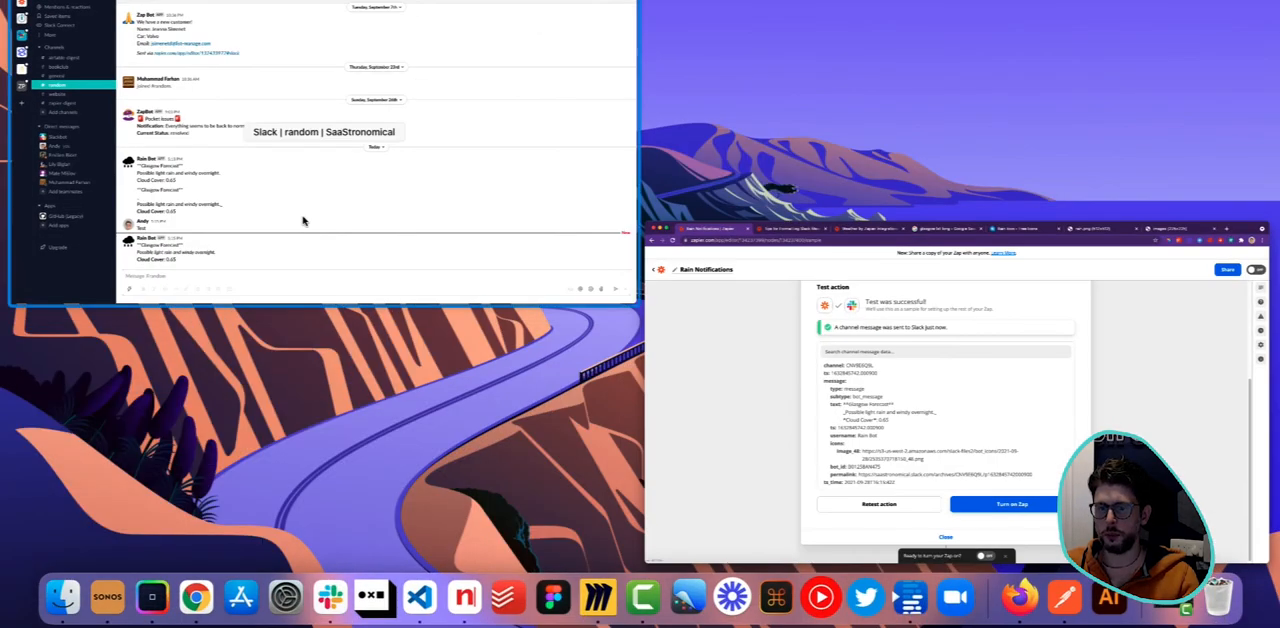
- Switch to Slack and examine the formatting of the heading, summary and cloud cover in the newest Rain Bot message
drag(263, 510, 381, 517)
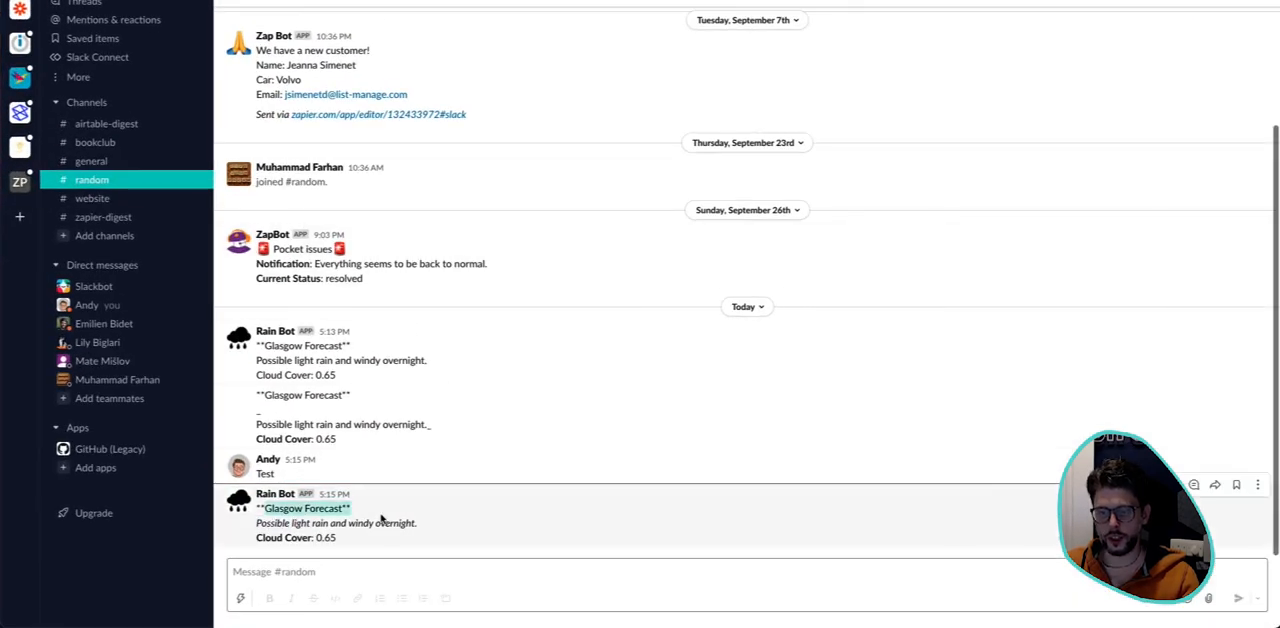
click(324, 534)
drag(263, 524, 469, 526)
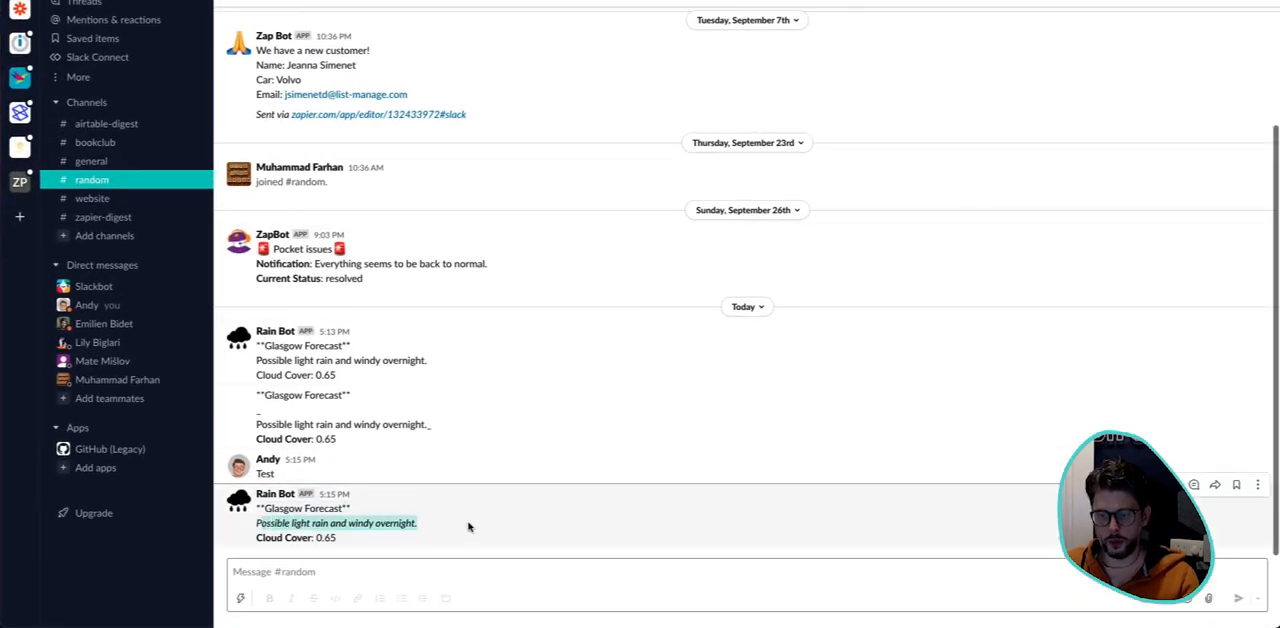
click(469, 526)
drag(255, 539, 333, 537)
click(333, 537)
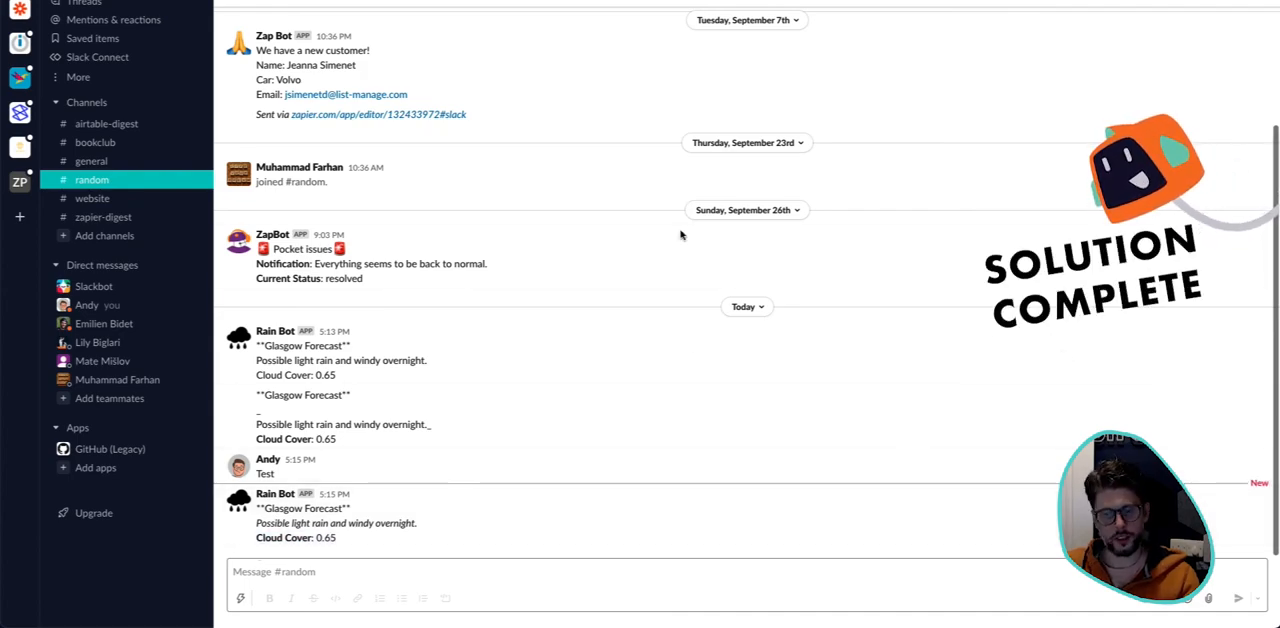